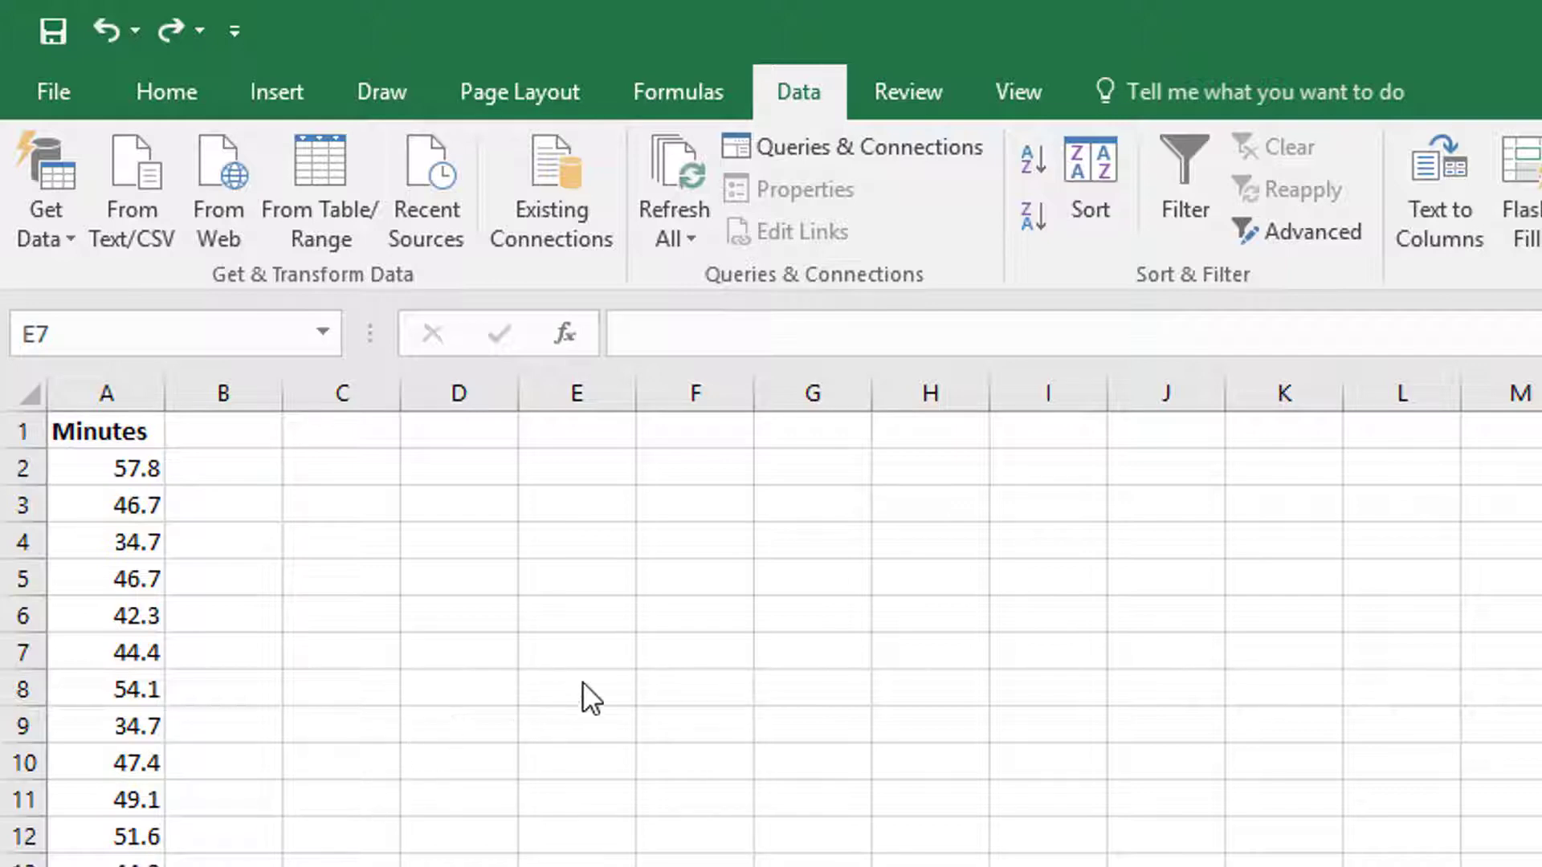
# Sort column A ascending so the Minutes run from 28.7 up to 57.8.
pyautogui.click(137, 432)
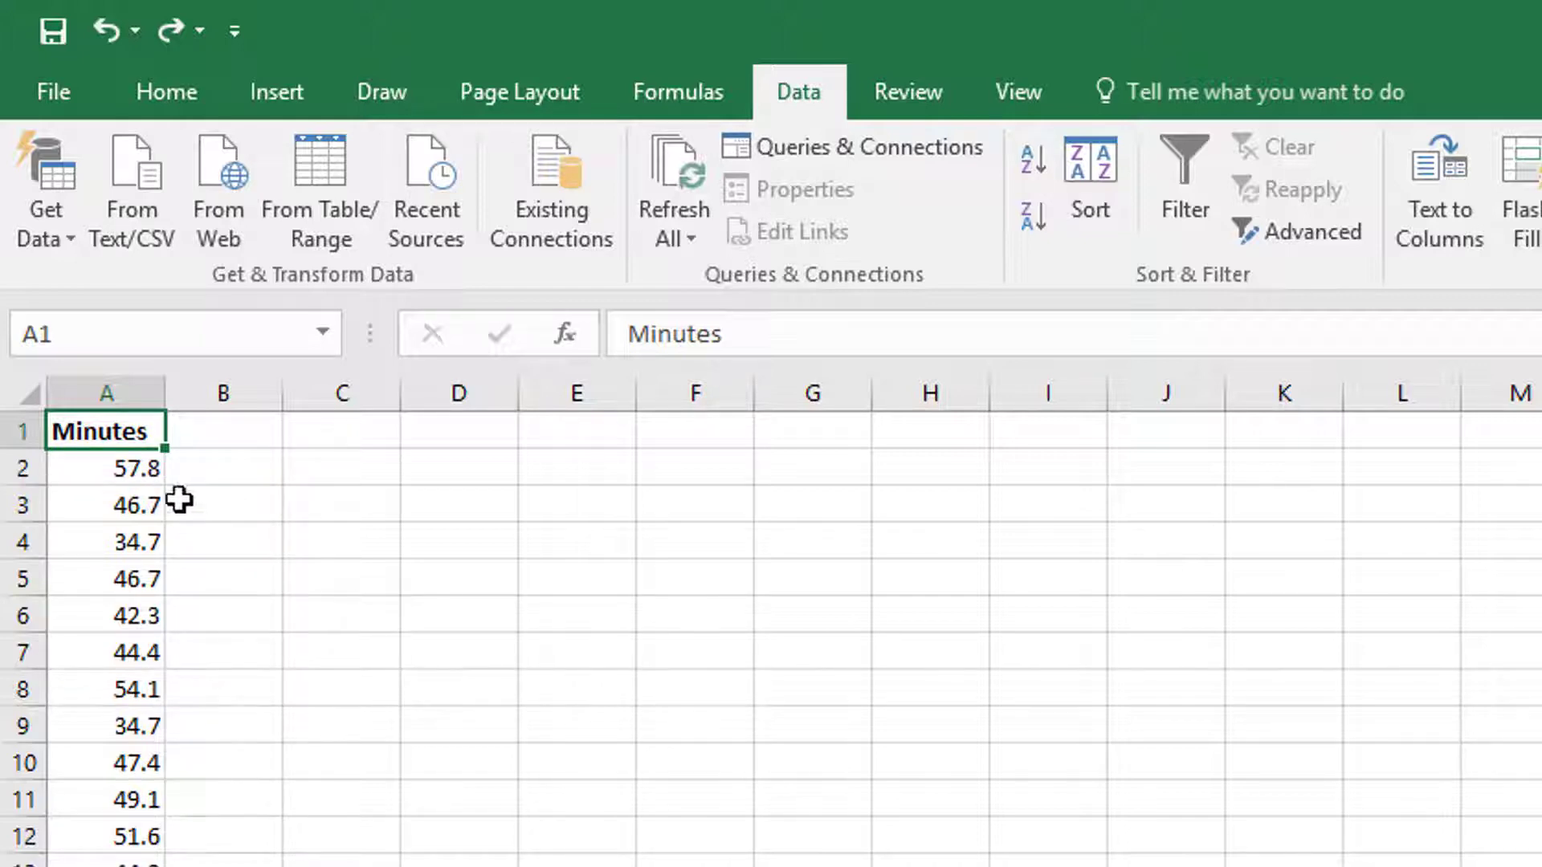
pyautogui.click(142, 465)
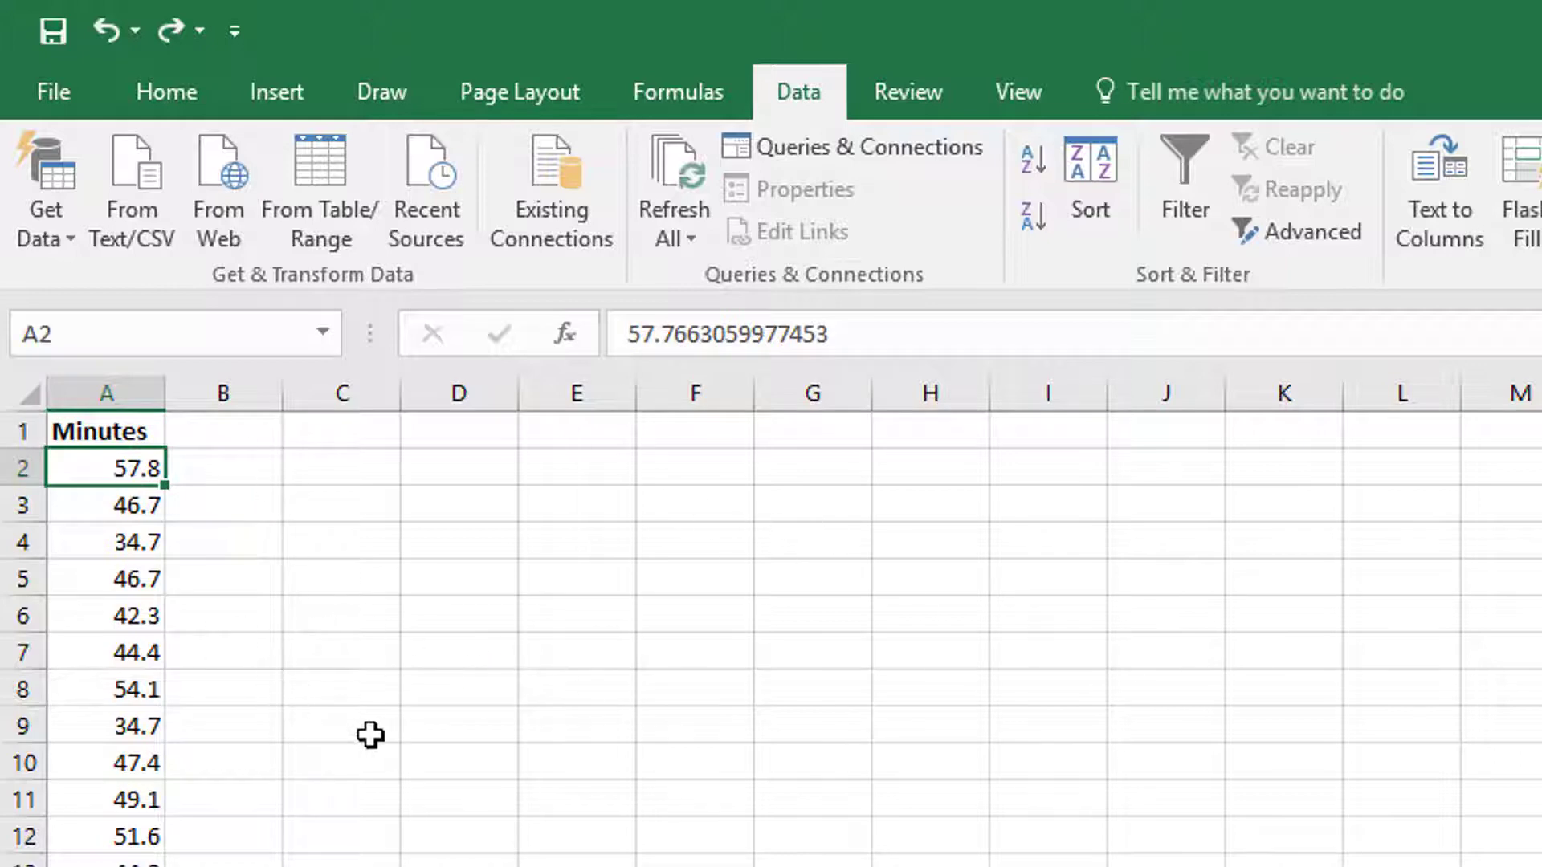
pyautogui.click(127, 393)
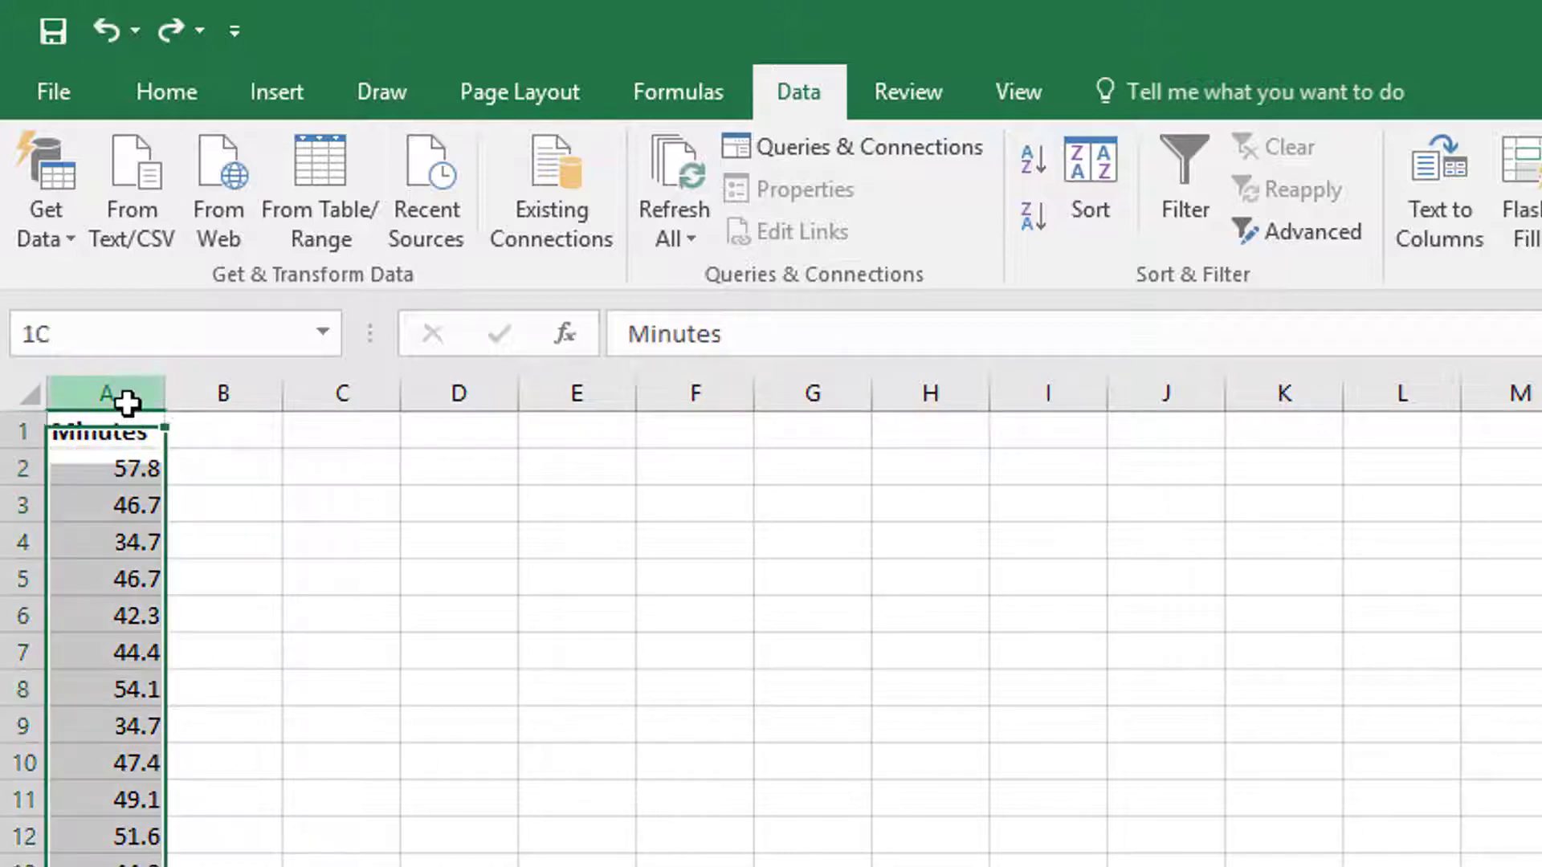
pyautogui.click(1036, 164)
pyautogui.click(131, 464)
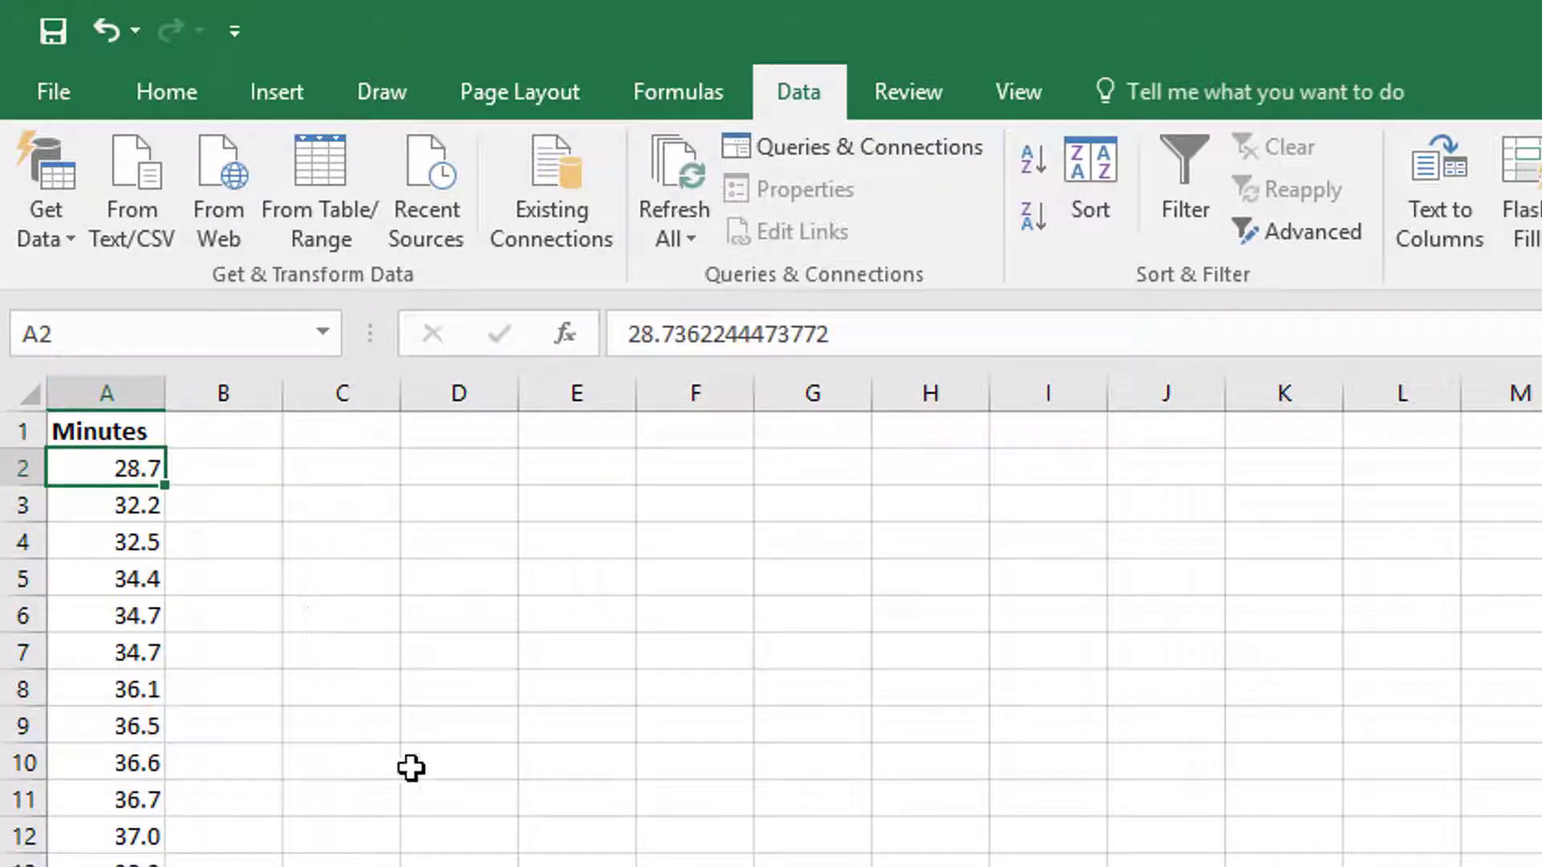
pyautogui.scroll(-6, 410, 771)
pyautogui.scroll(-6, 409, 771)
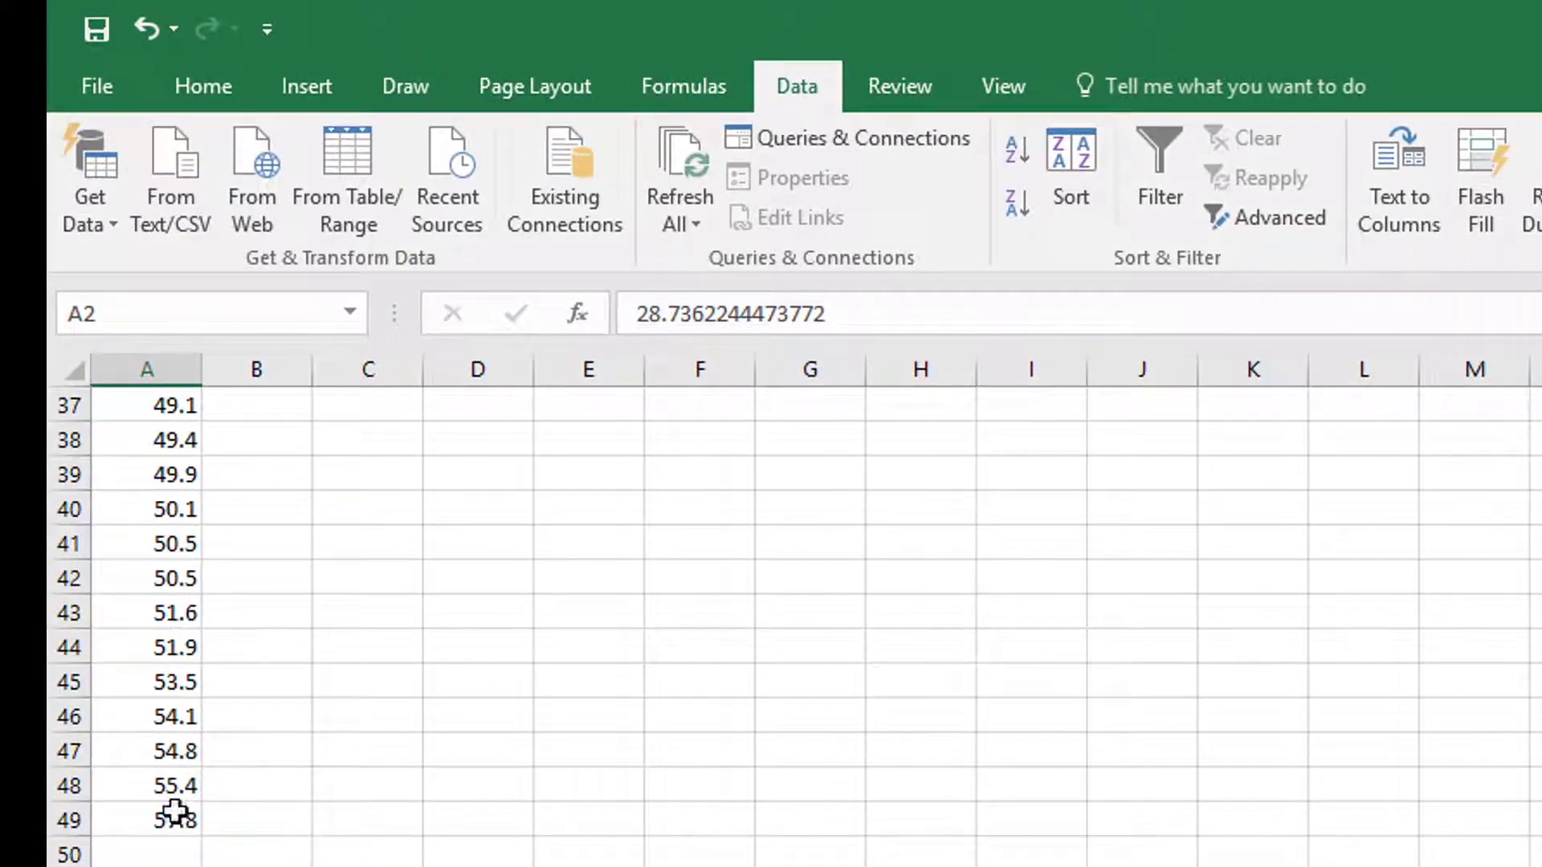
pyautogui.scroll(6, 722, 843)
pyautogui.scroll(5, 723, 843)
pyautogui.scroll(1, 723, 843)
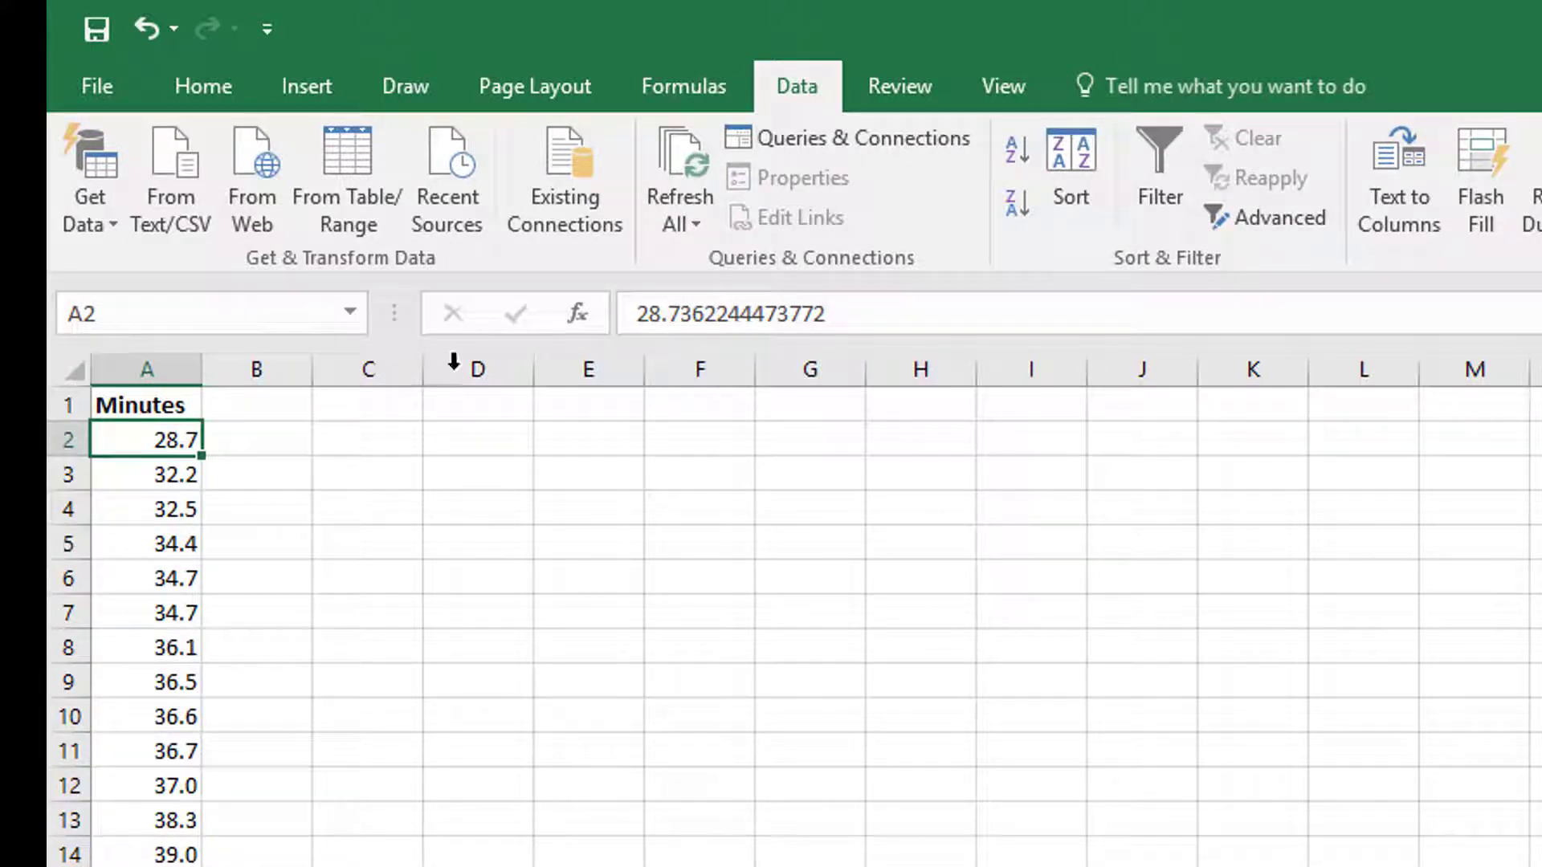
pyautogui.doubleClick(472, 428)
pyautogui.write('=5')
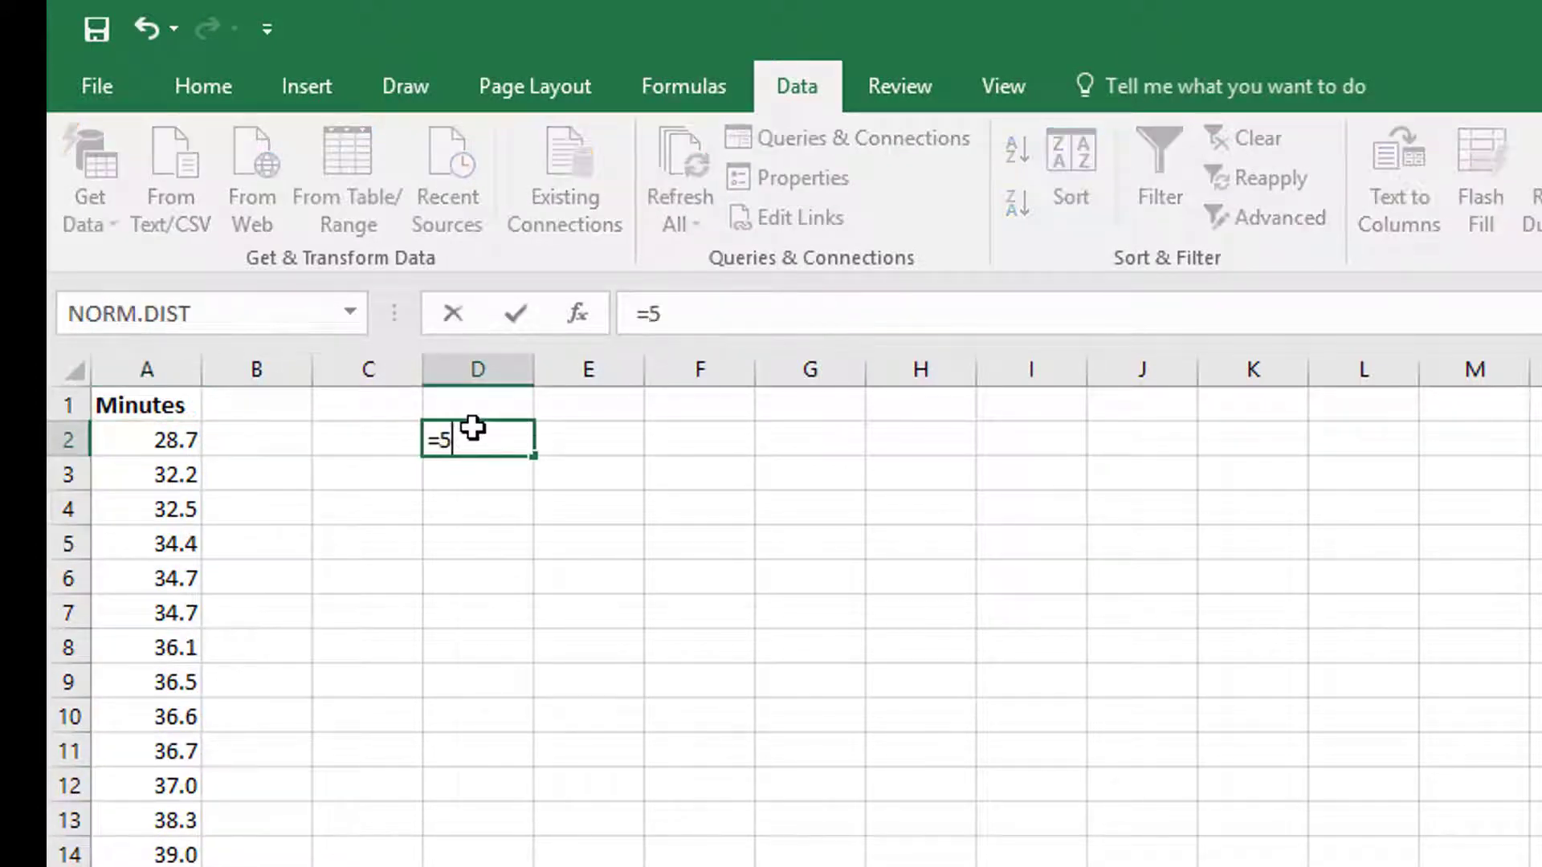
pyautogui.write('7.8-')
pyautogui.write('28.7')
pyautogui.press('Return')
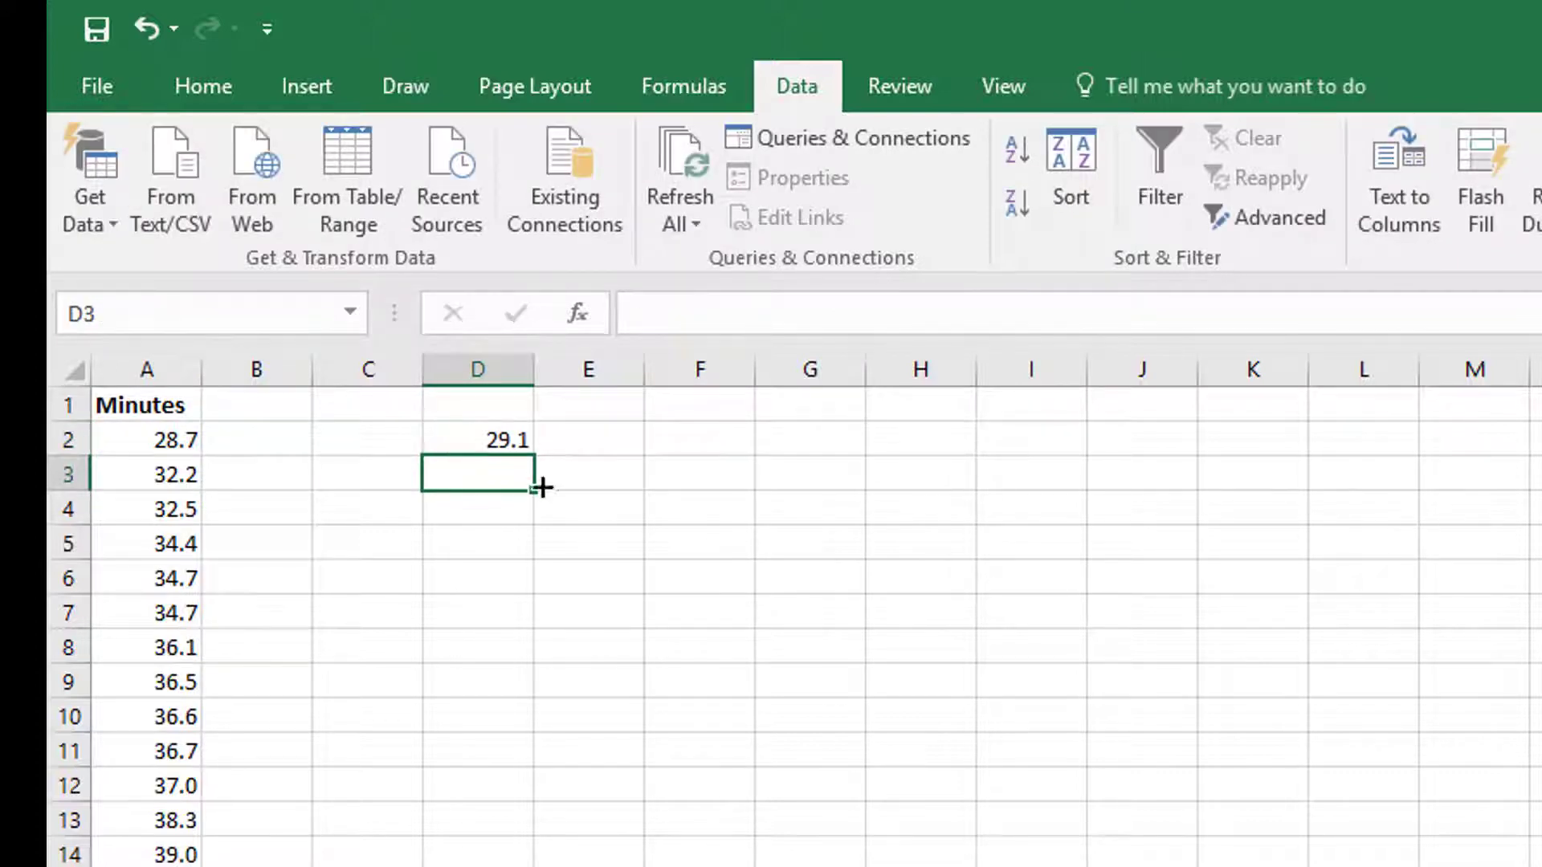
pyautogui.click(516, 440)
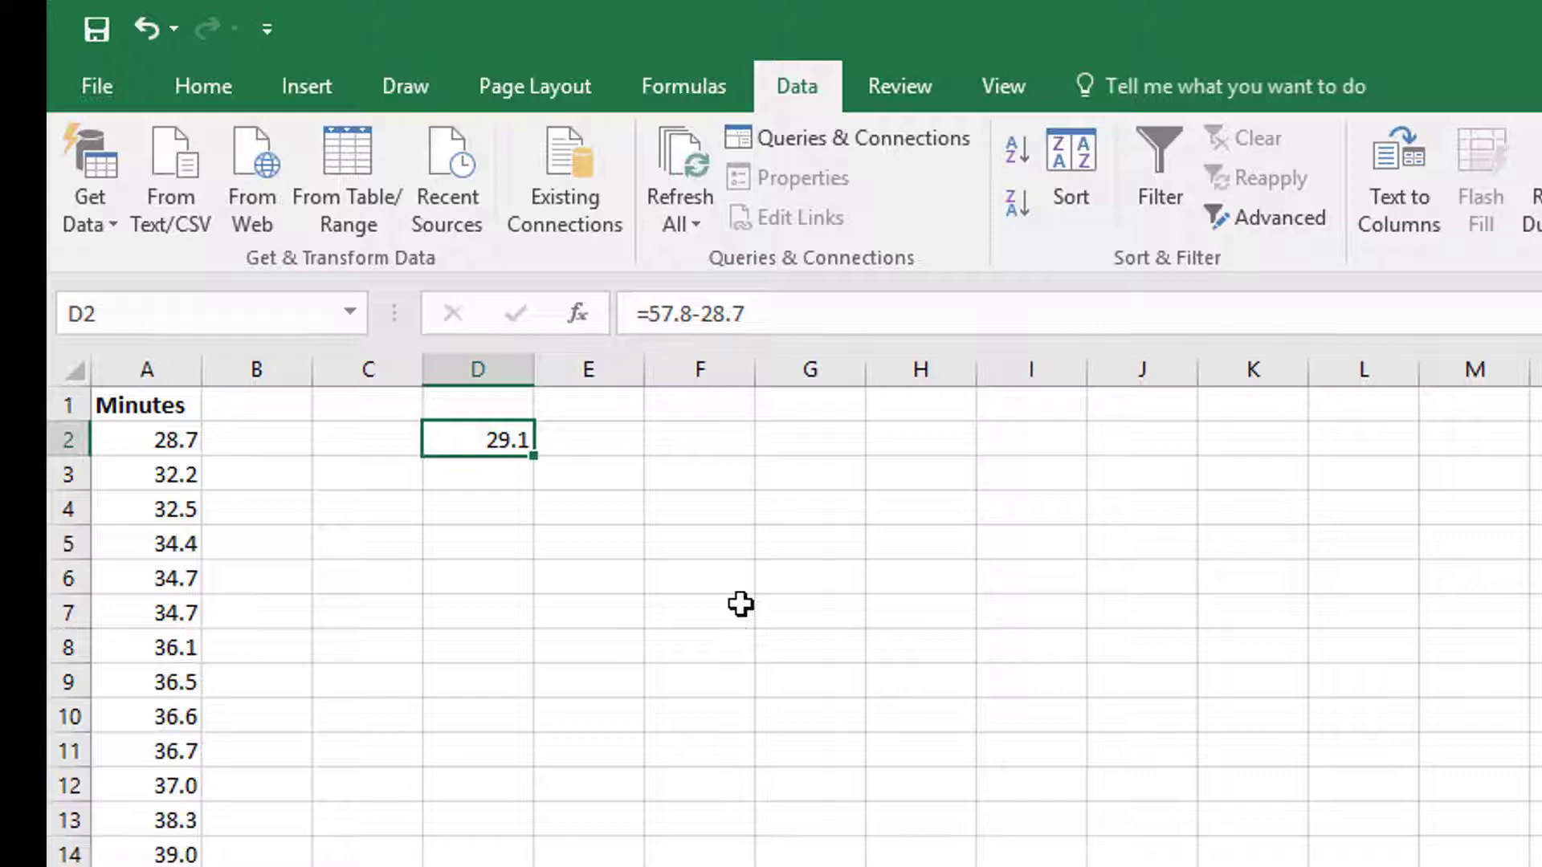
# Label D2 'Bins' and enter the first bin limits 28 and 30 in D3:E3.
pyautogui.press('Delete')
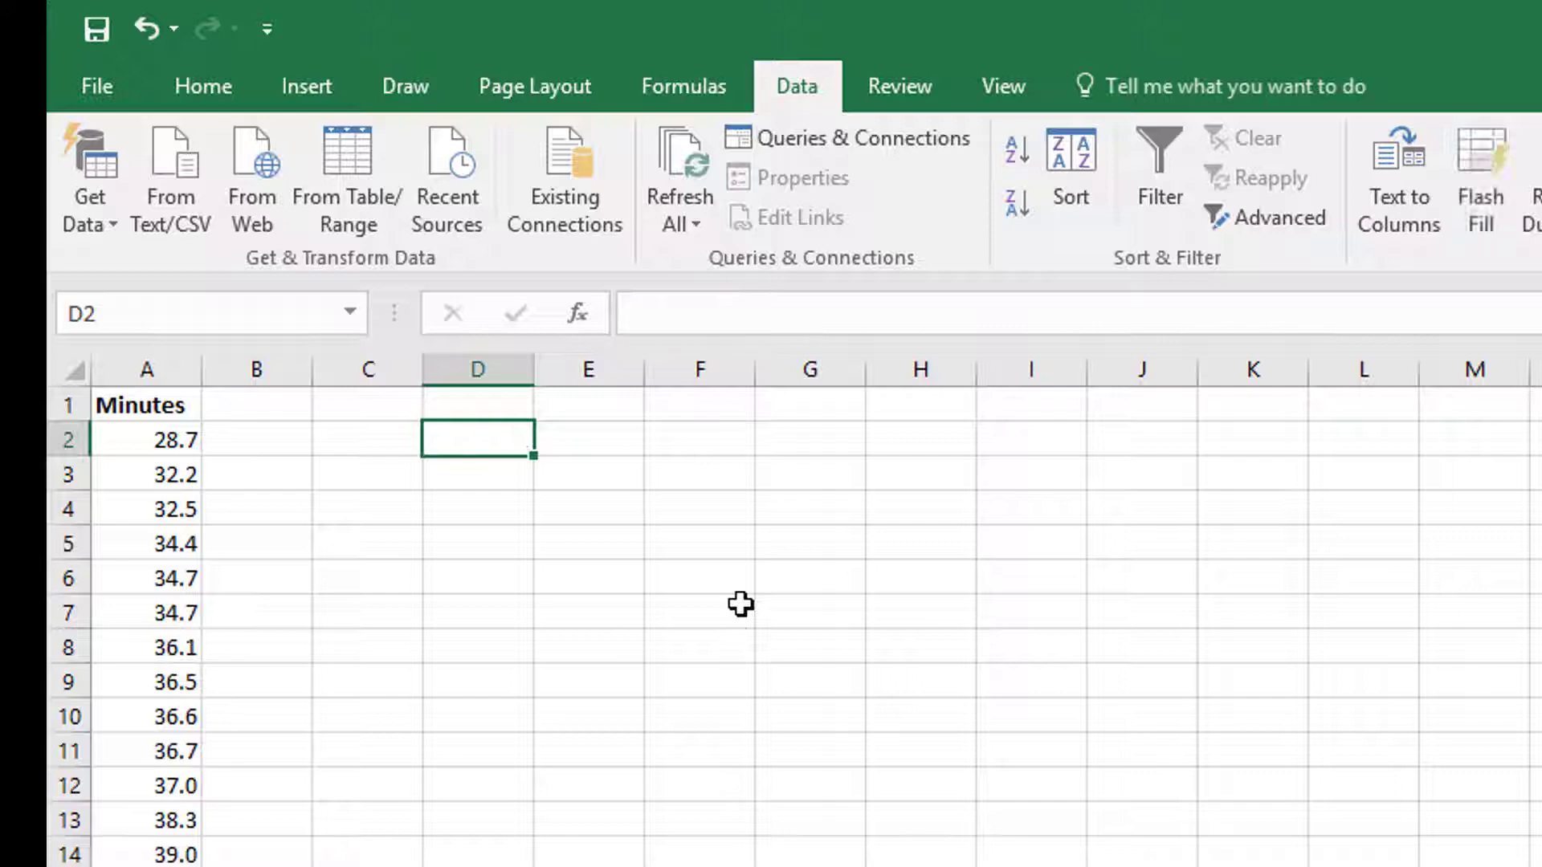
pyautogui.write('Bins')
pyautogui.press('Return')
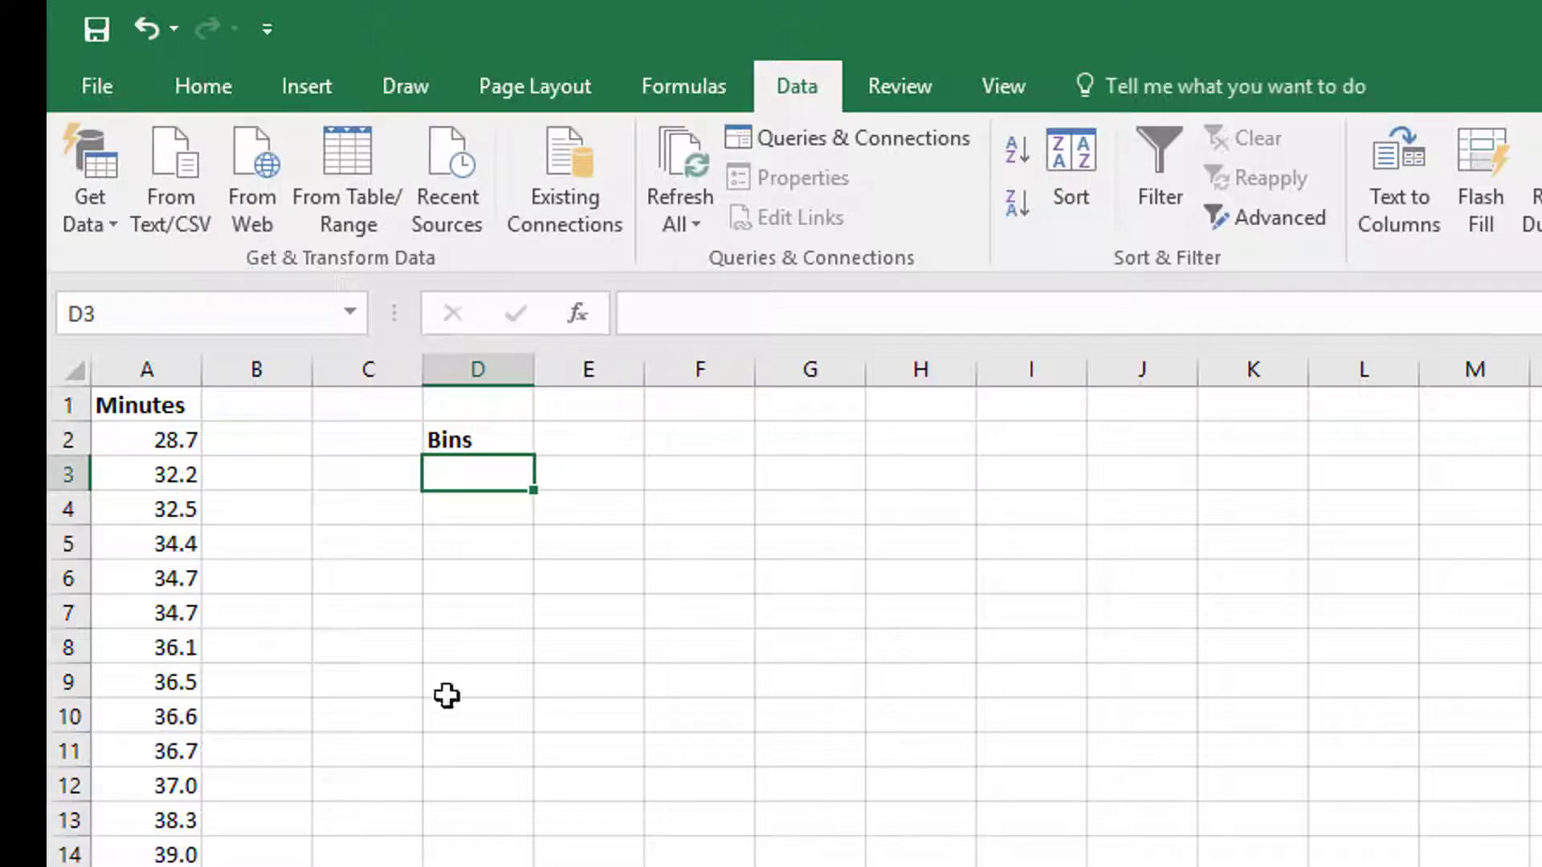
pyautogui.scroll(-5, 220, 850)
pyautogui.scroll(5, 220, 849)
pyautogui.scroll(-7, 365, 853)
pyautogui.scroll(-5, 366, 852)
pyautogui.scroll(4, 211, 813)
pyautogui.scroll(4, 212, 814)
pyautogui.scroll(4, 286, 833)
pyautogui.write('28')
pyautogui.press('Tab')
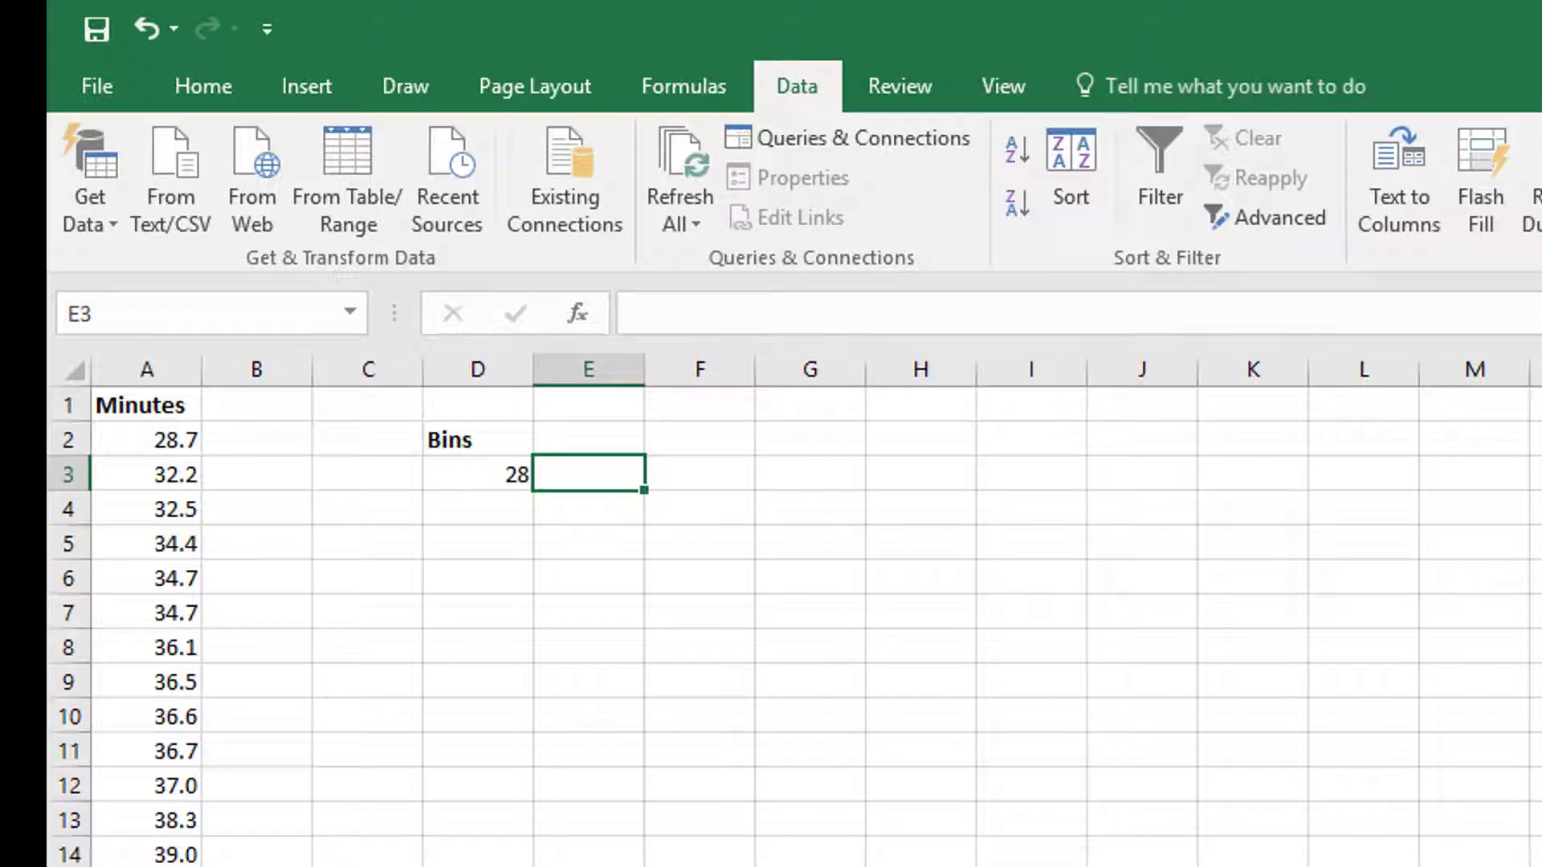
pyautogui.write('30')
pyautogui.press('Return')
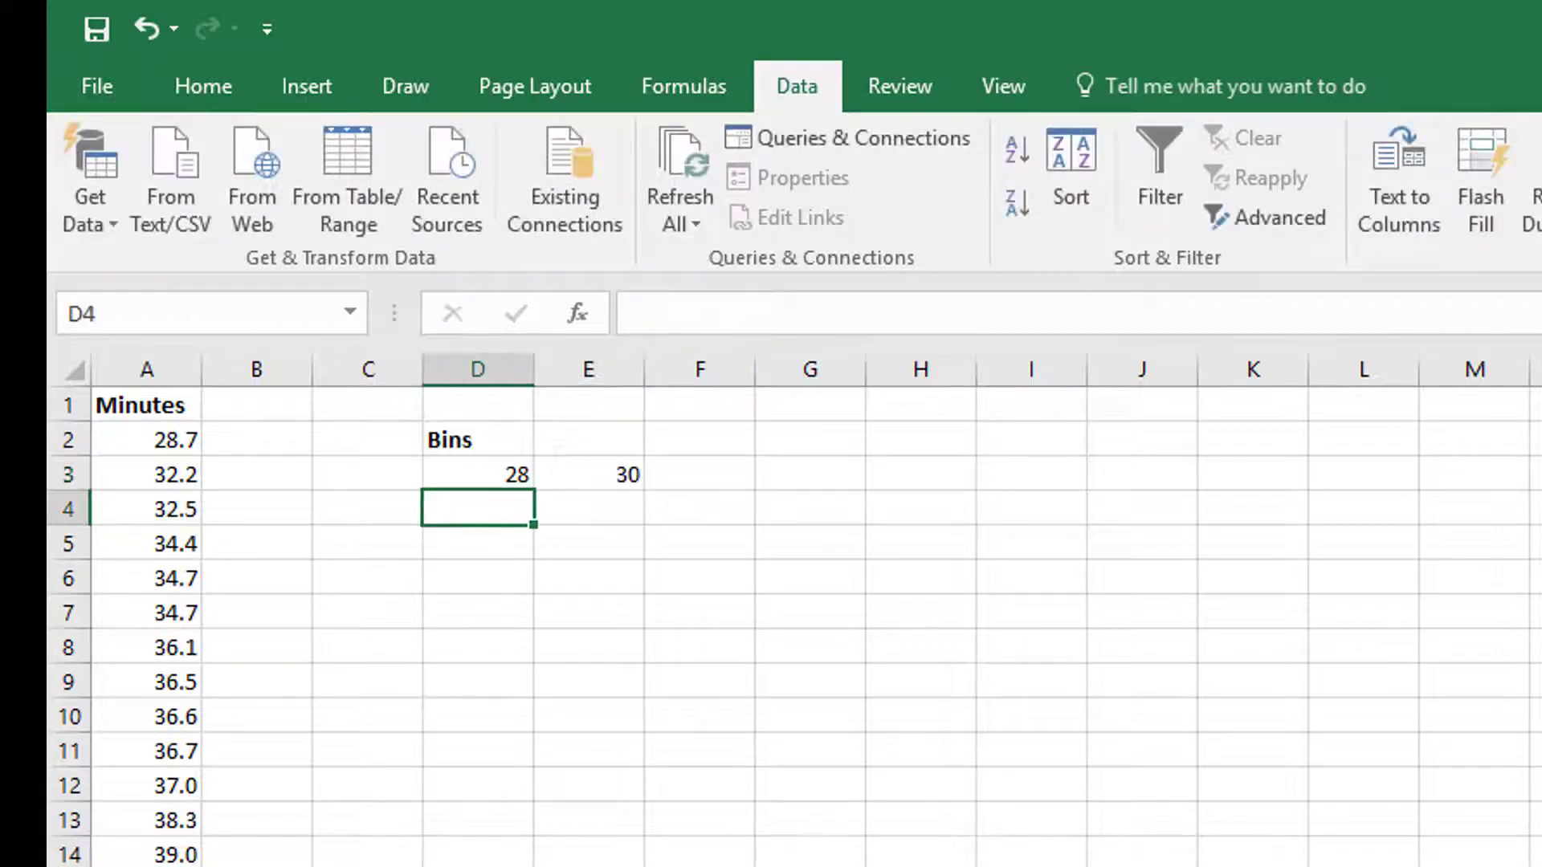
# Start the second bin with 31 in D4 and the formula =E3+2 in E4.
pyautogui.write('31')
pyautogui.press('Tab')
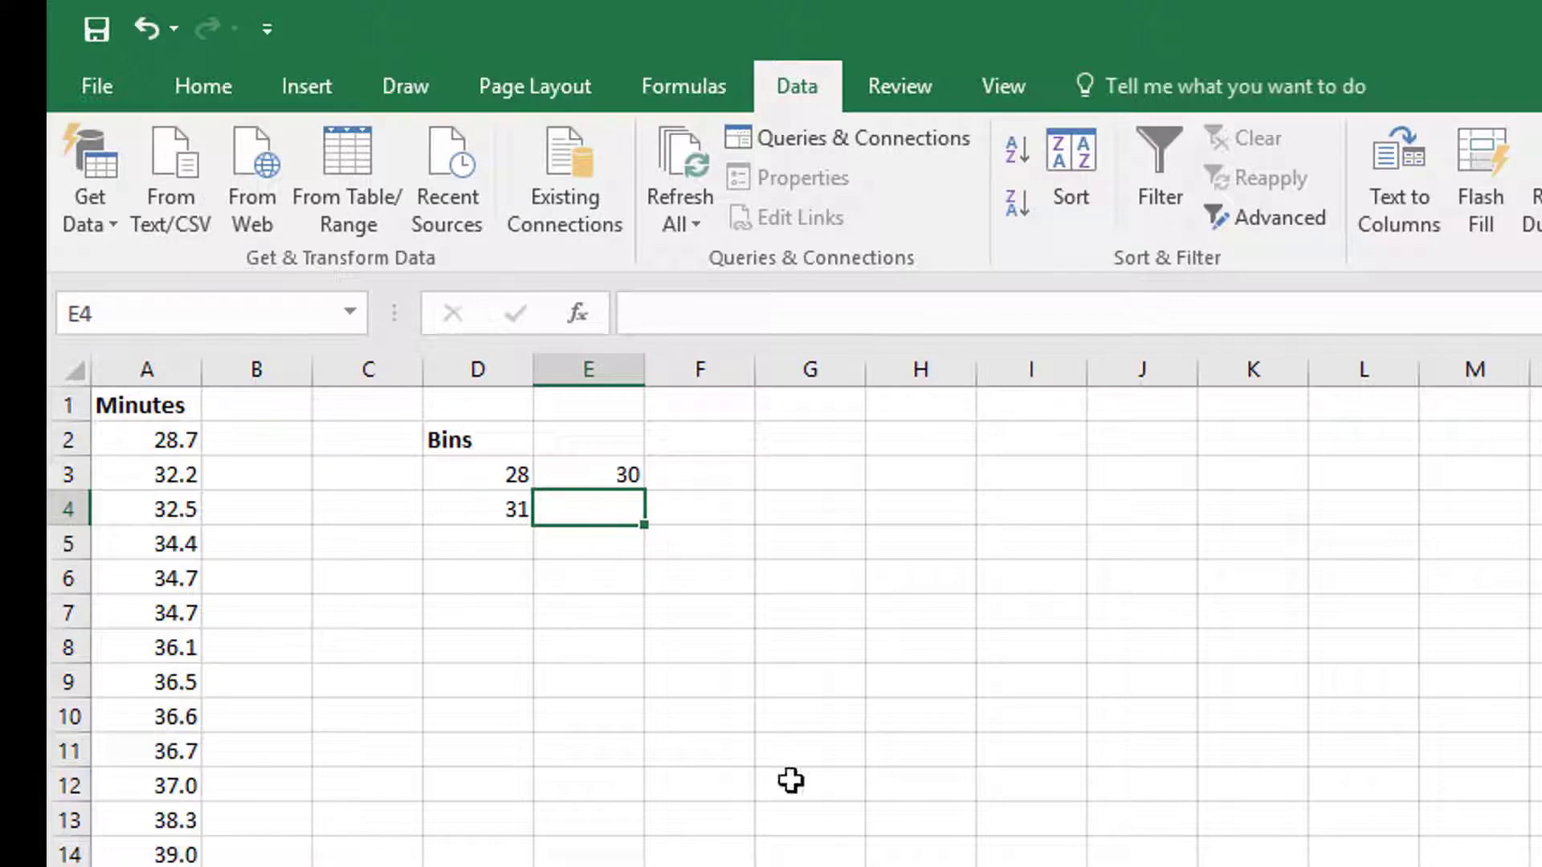
pyautogui.write('=')
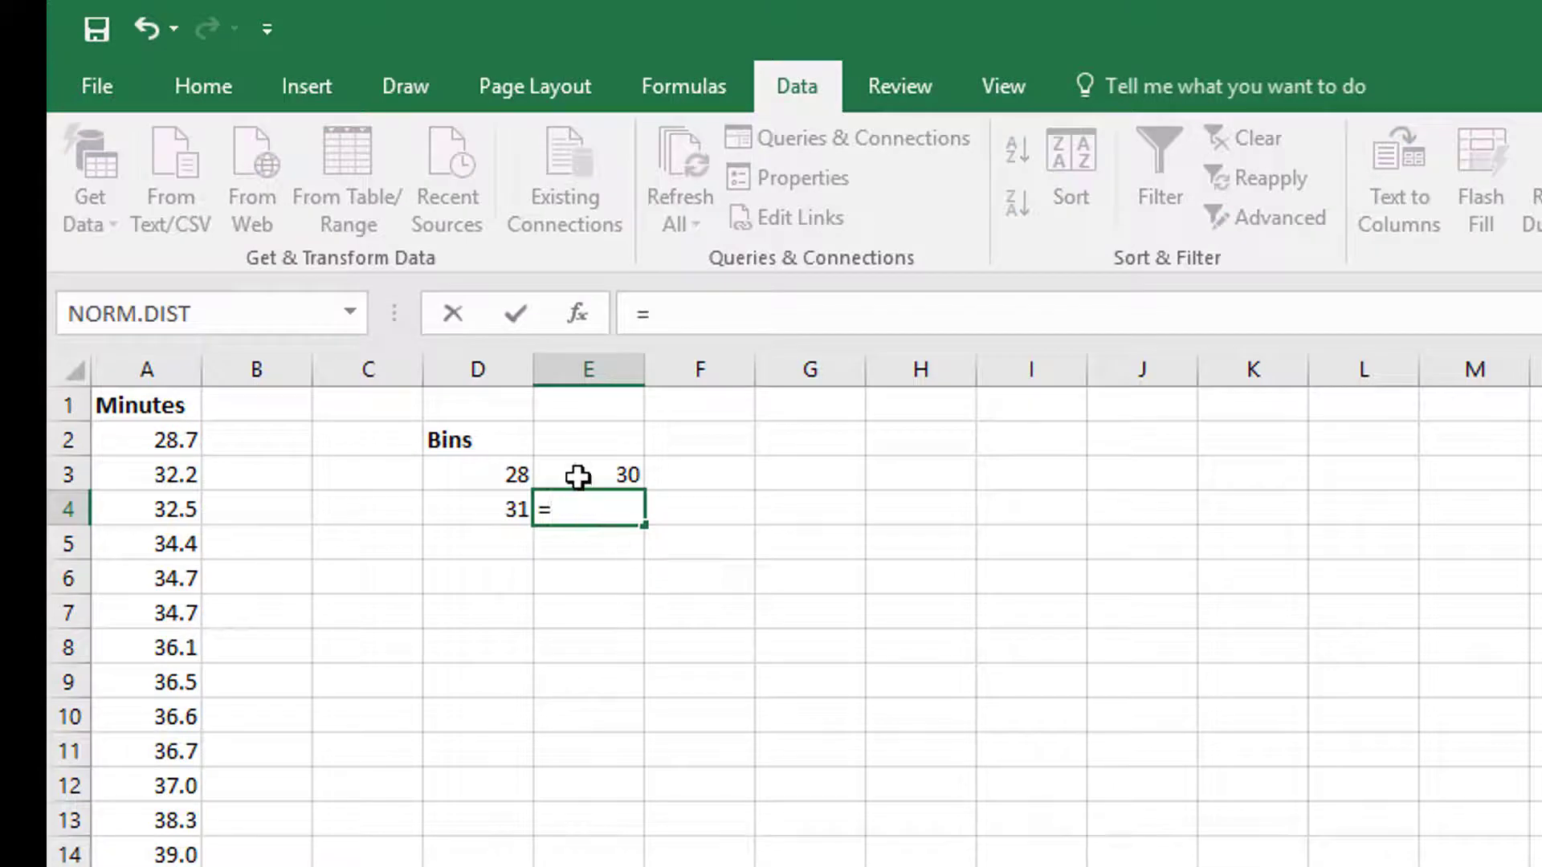
pyautogui.click(579, 477)
pyautogui.write('+2')
pyautogui.press('Return')
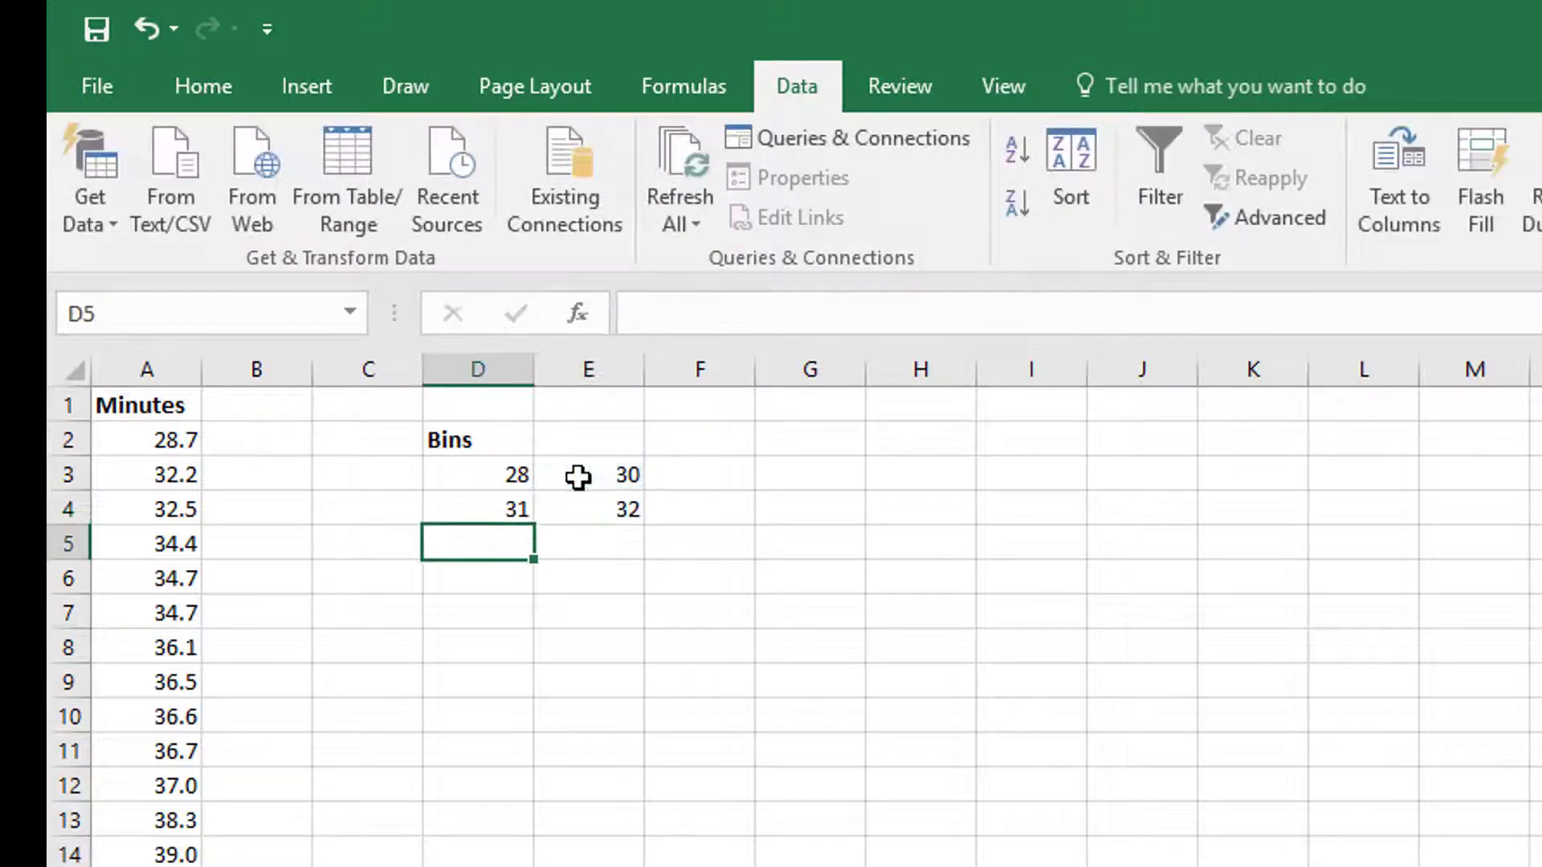
# Rewrite the second bin as formulas =D3+1 in D4 and =E3+3 in E4.
pyautogui.click(501, 512)
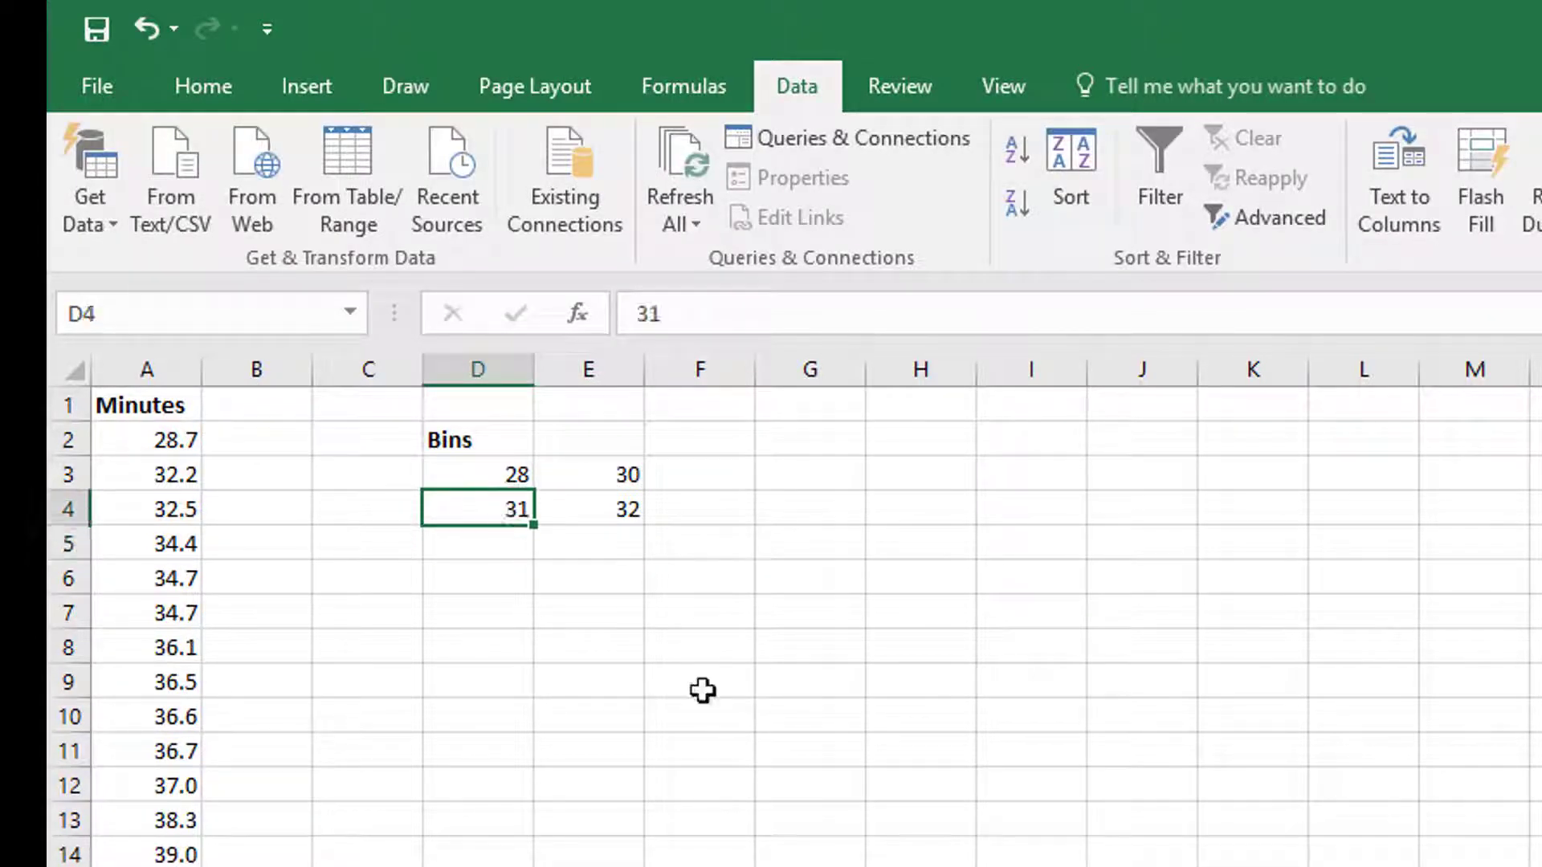
pyautogui.write('=')
pyautogui.click(507, 472)
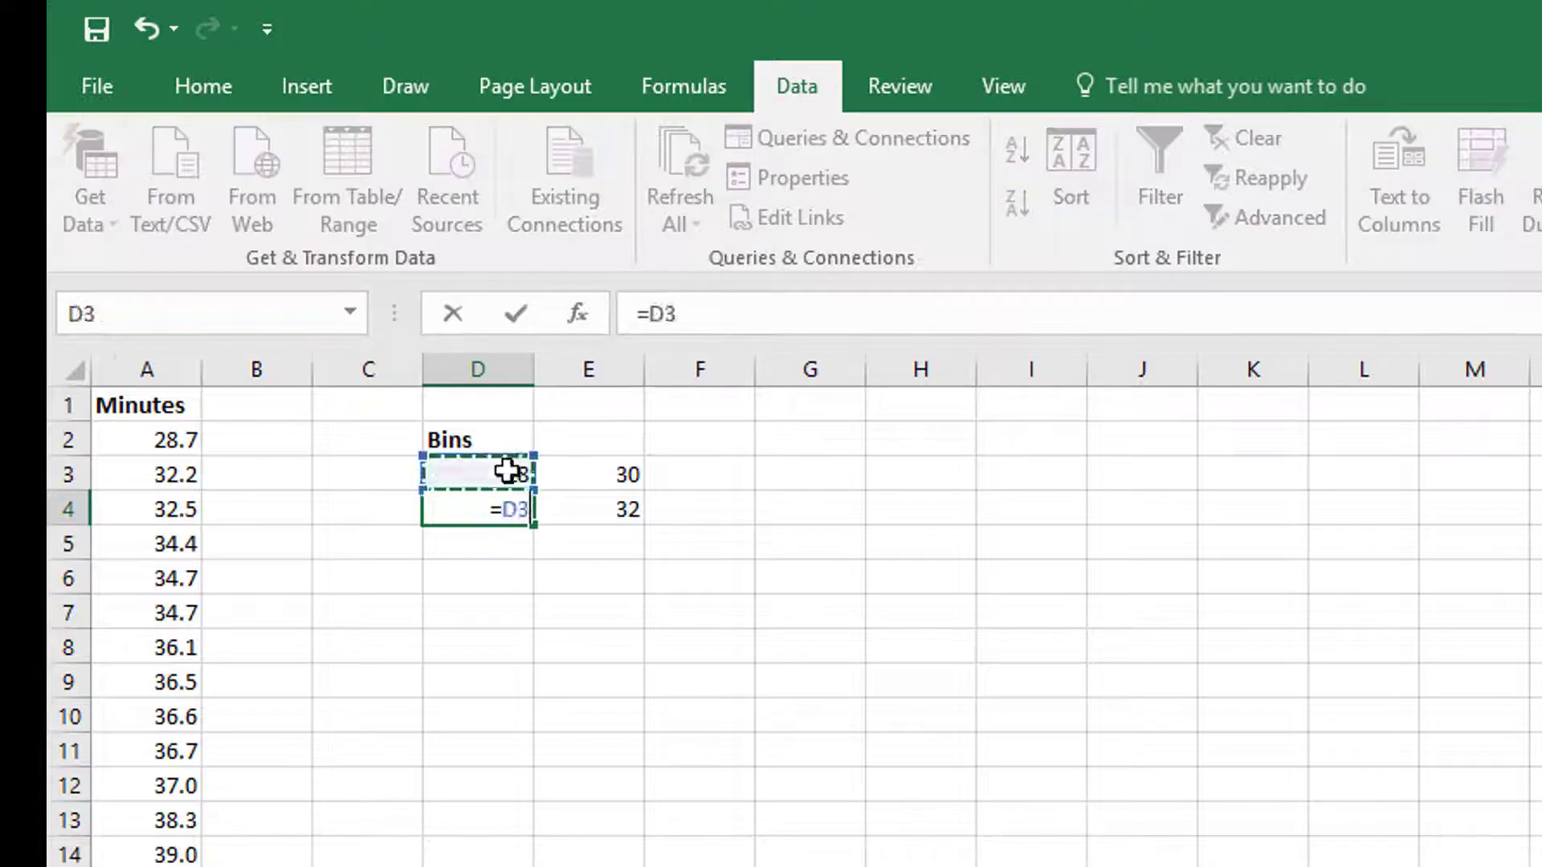
pyautogui.write('+1')
pyautogui.press('Return')
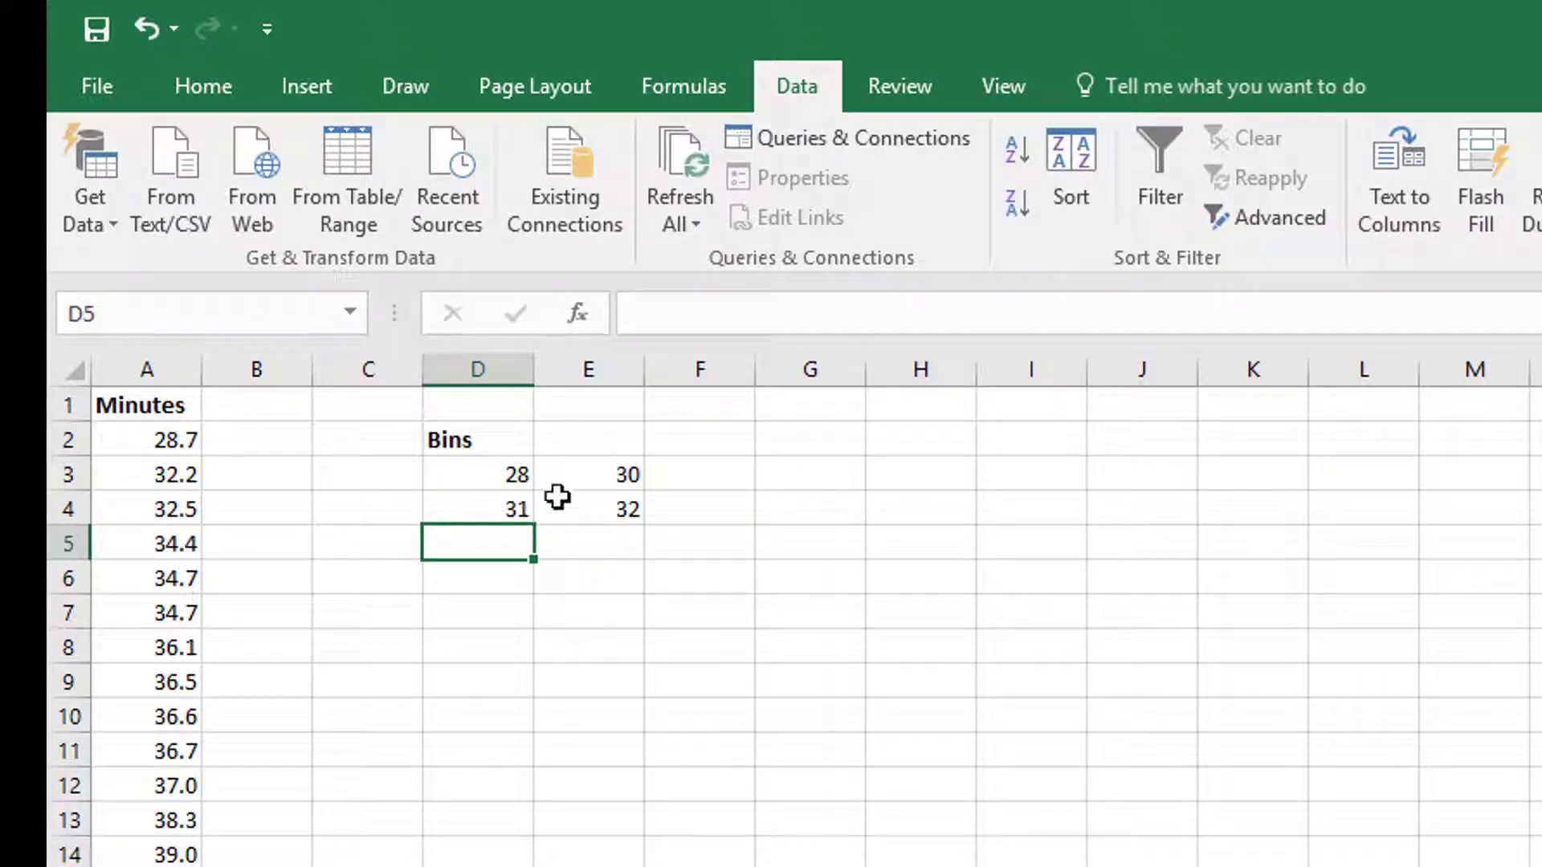
pyautogui.click(591, 506)
pyautogui.write('=')
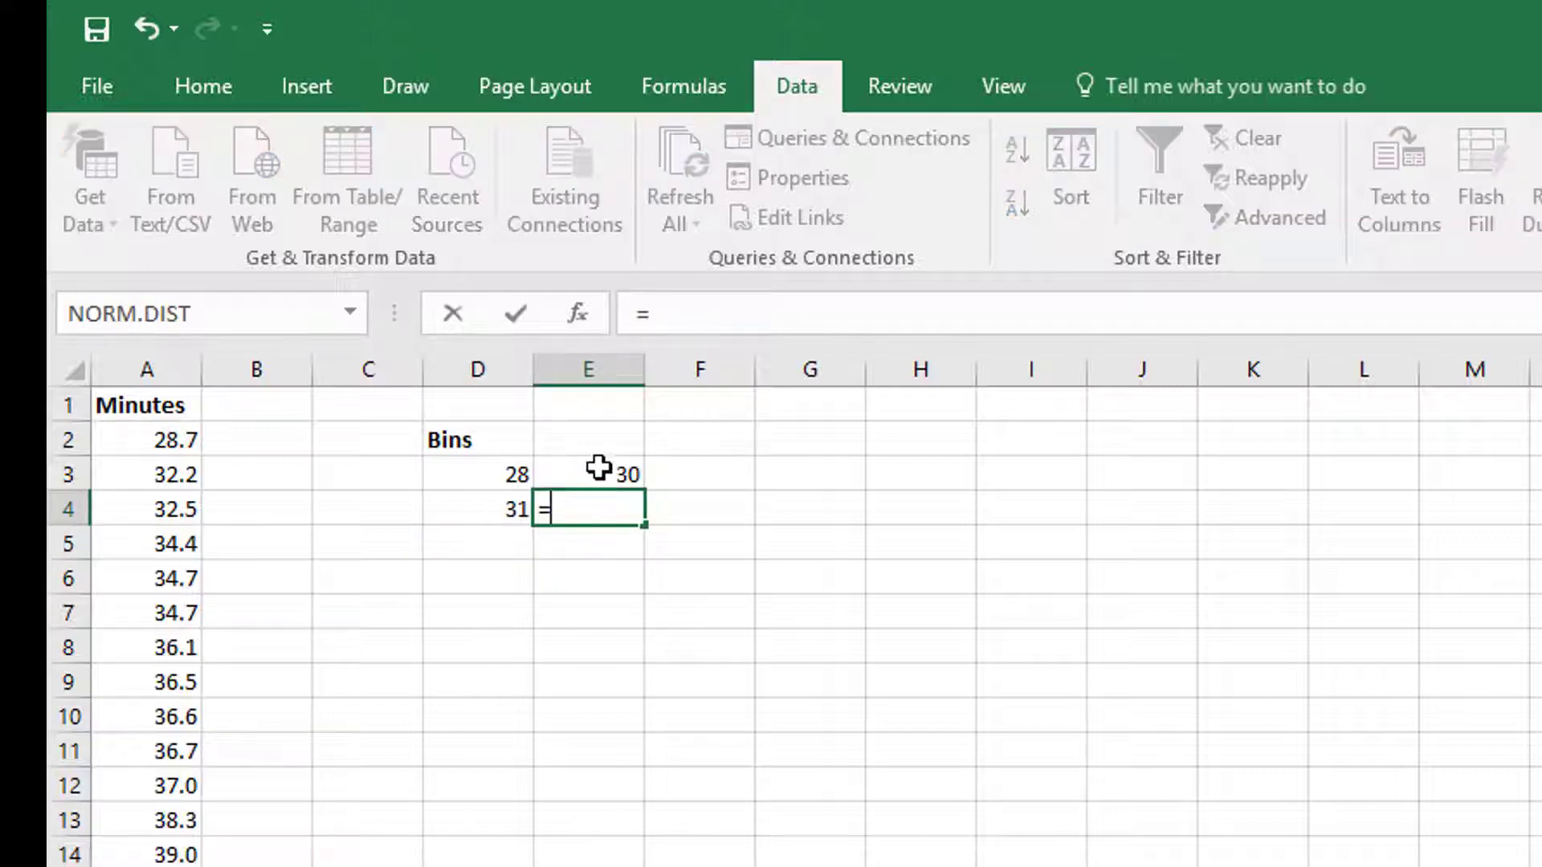
pyautogui.click(601, 473)
pyautogui.write('+3')
pyautogui.press('Return')
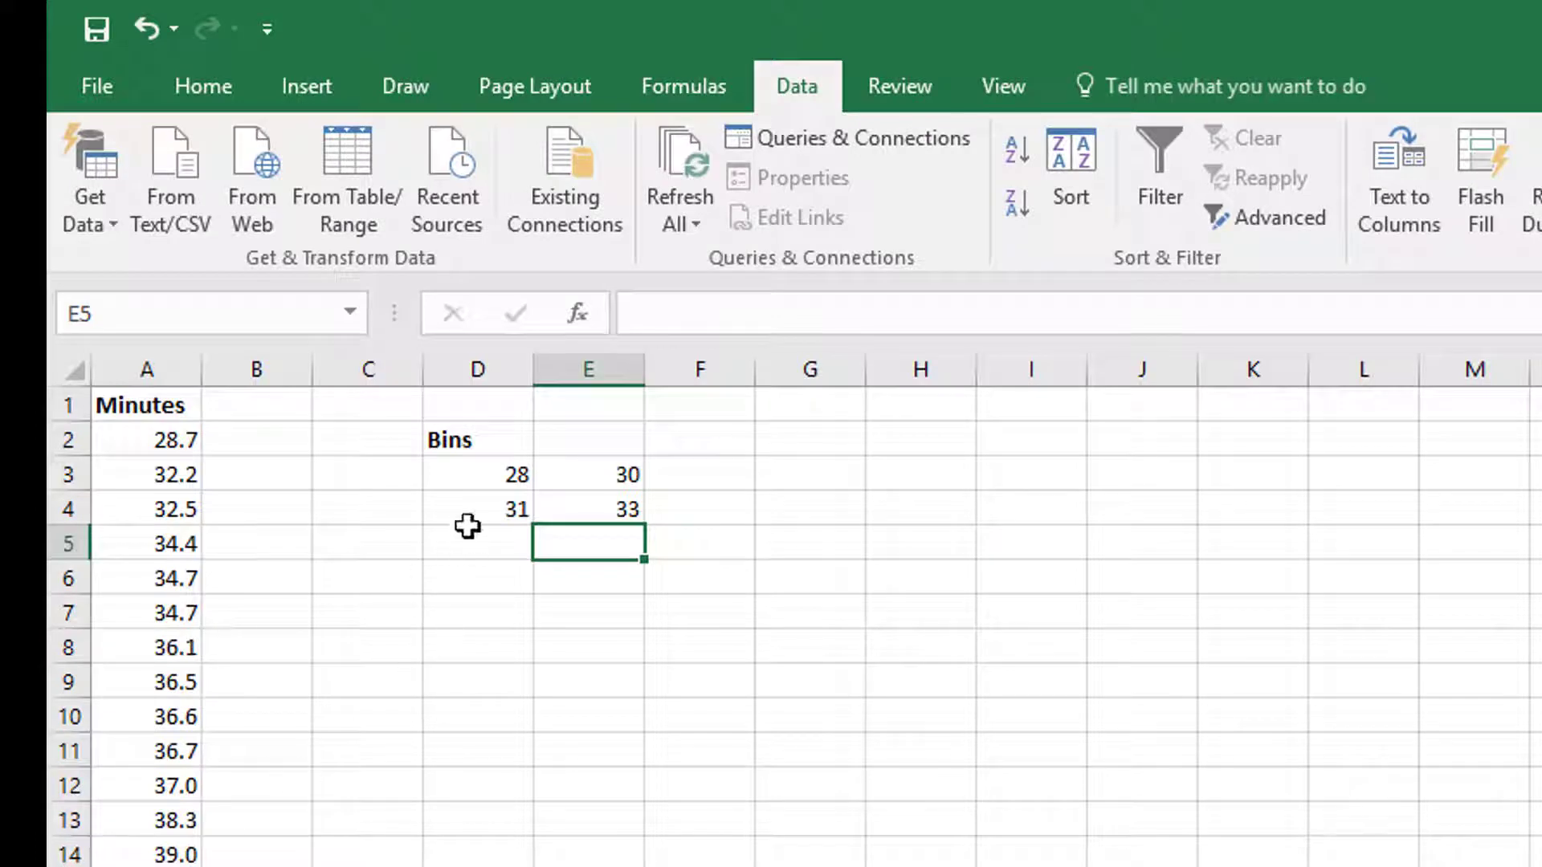
# Fill the row-4 bin formulas down and clear the surplus rows 13–14 after 55–57.
pyautogui.click(509, 505)
pyautogui.moveTo(509, 505)
pyautogui.mouseDown()
pyautogui.moveTo(586, 502)
pyautogui.moveTo(650, 757)
pyautogui.mouseUp()
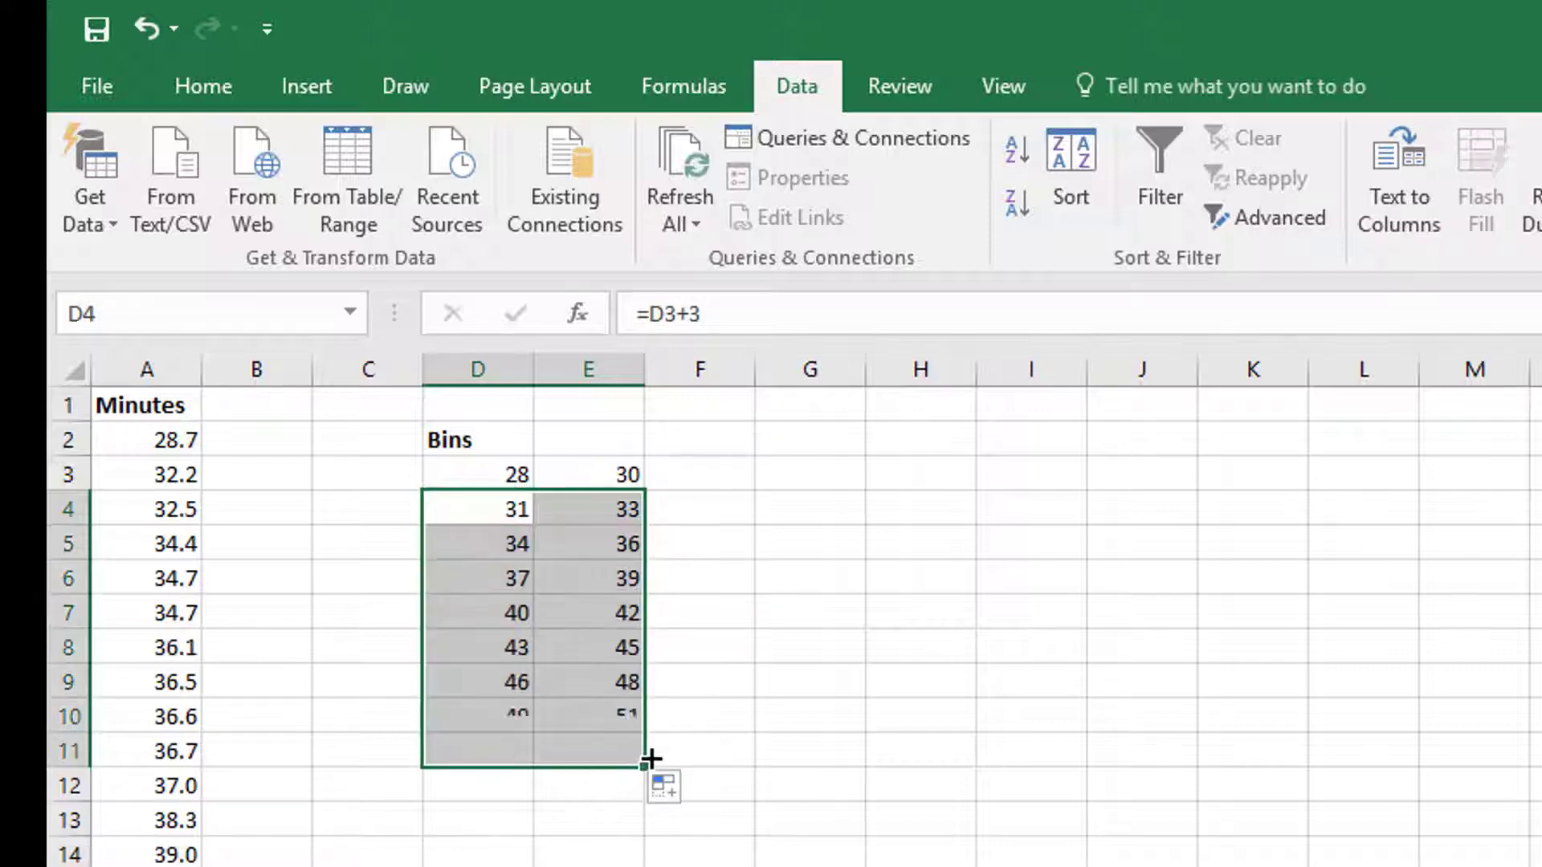
pyautogui.scroll(-5, 651, 758)
pyautogui.scroll(-6, 795, 627)
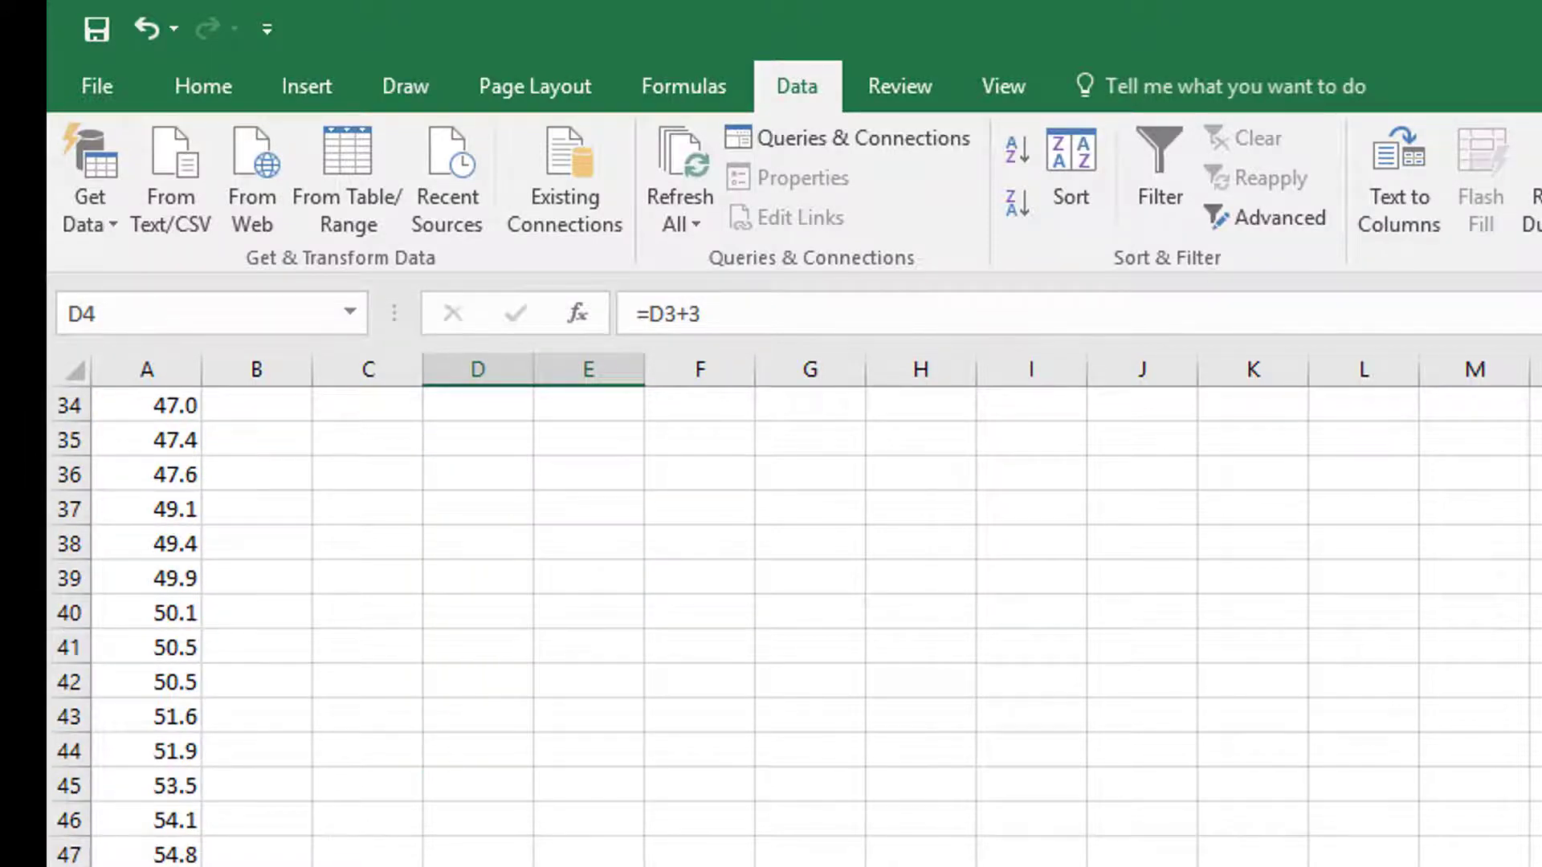
pyautogui.scroll(11, 639, 841)
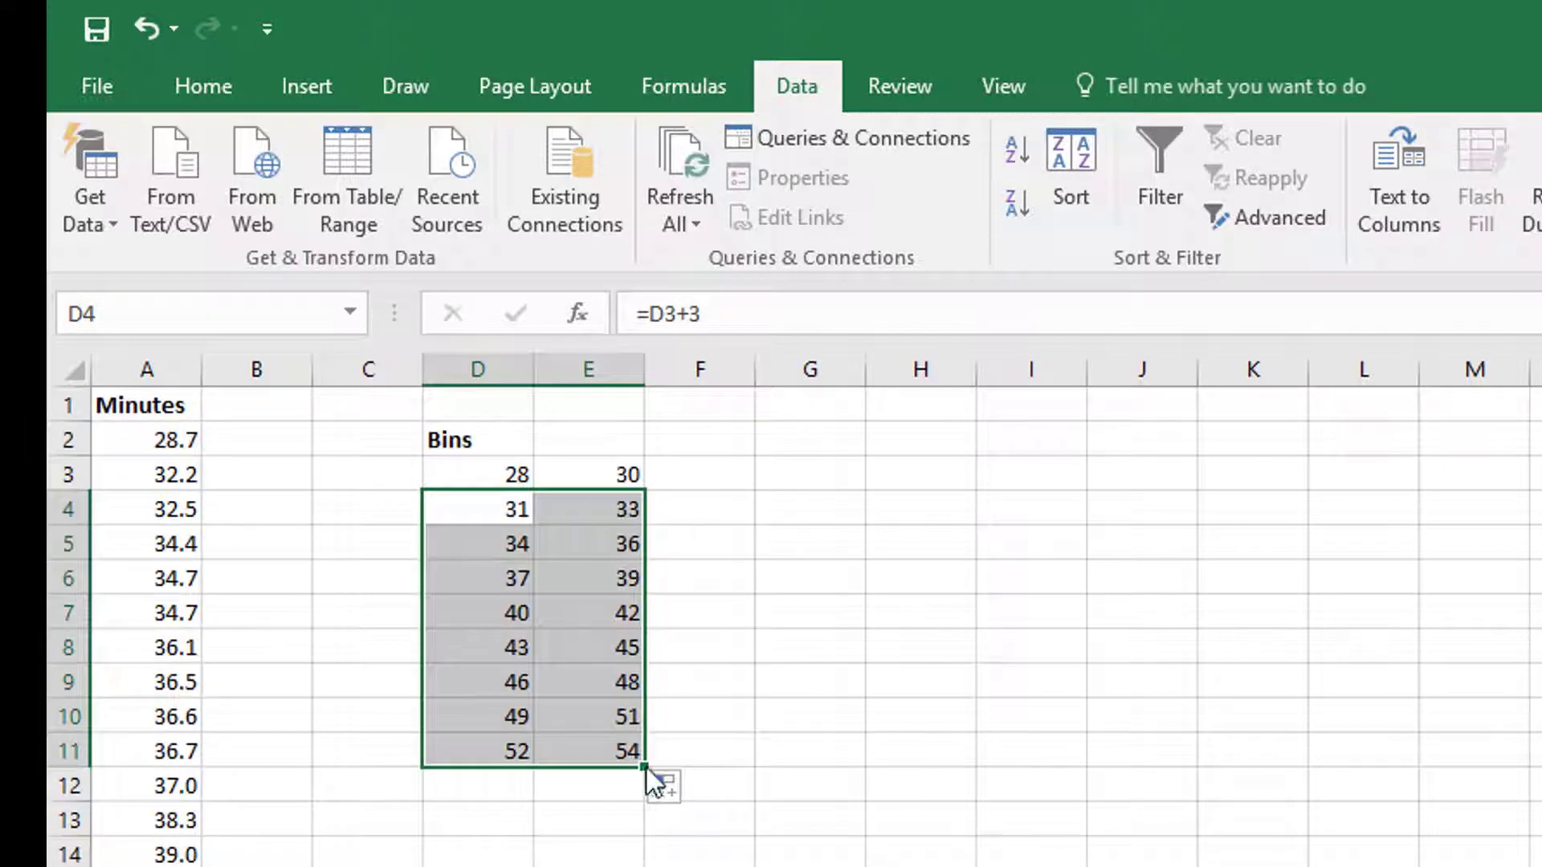
pyautogui.moveTo(649, 770); pyautogui.dragTo(640, 863)
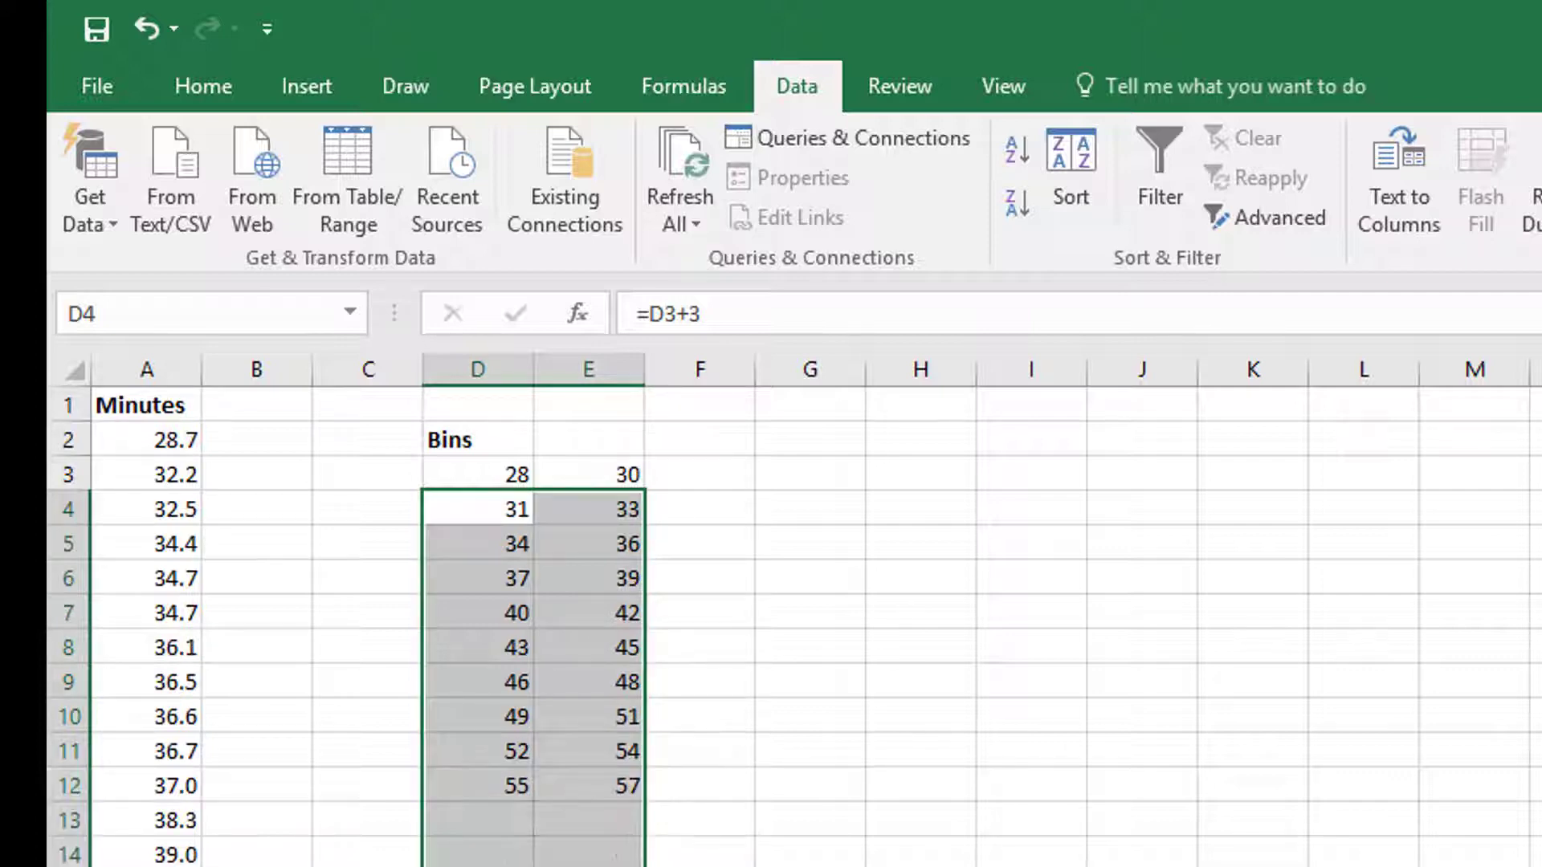
pyautogui.moveTo(482, 813); pyautogui.dragTo(611, 861)
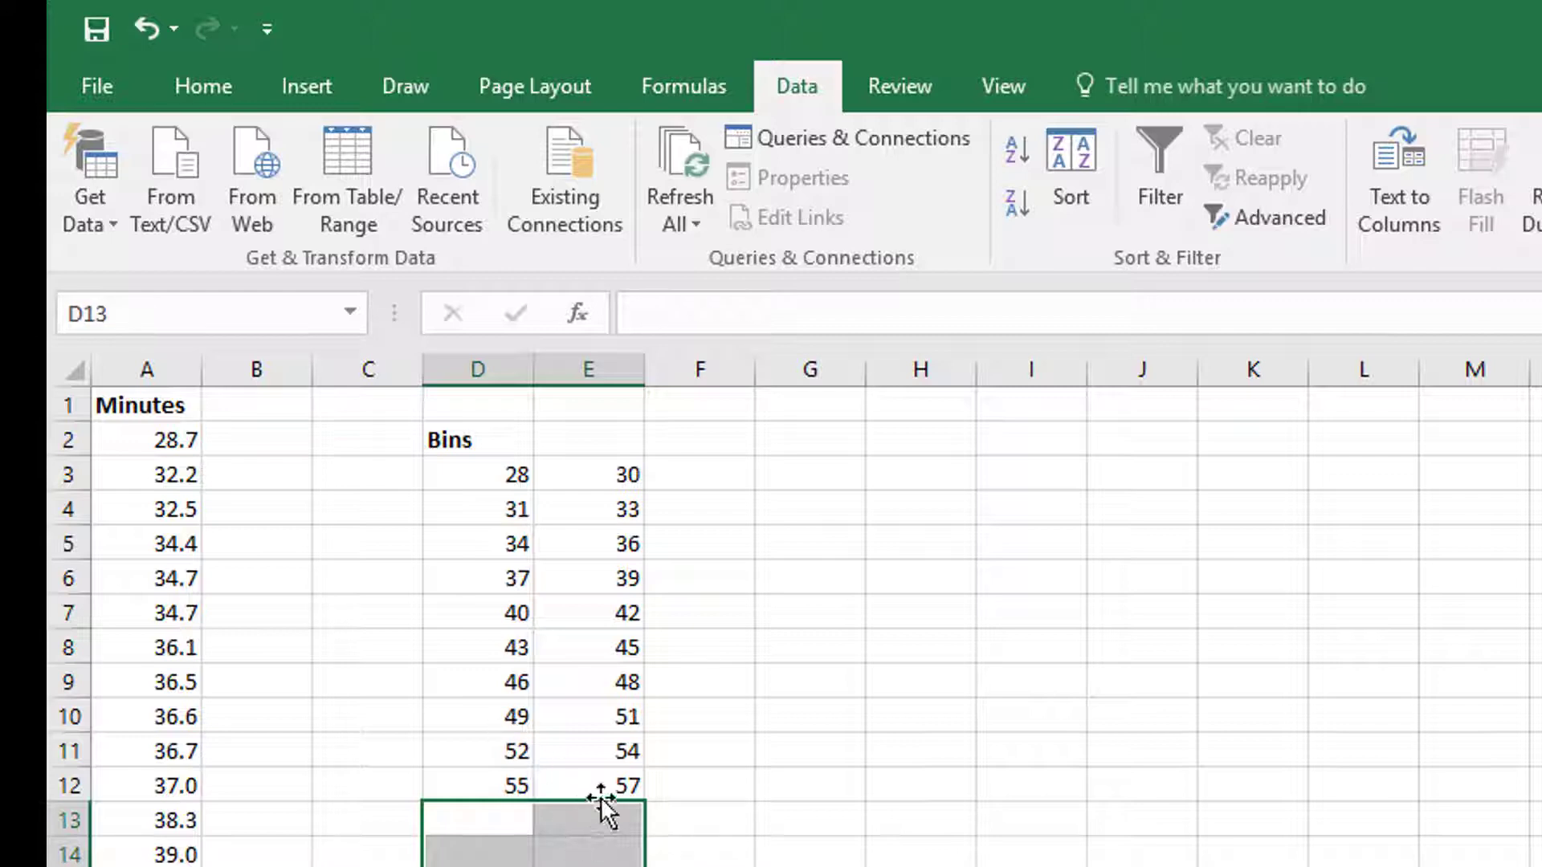
pyautogui.press('Delete')
pyautogui.click(623, 777)
pyautogui.press('Up')
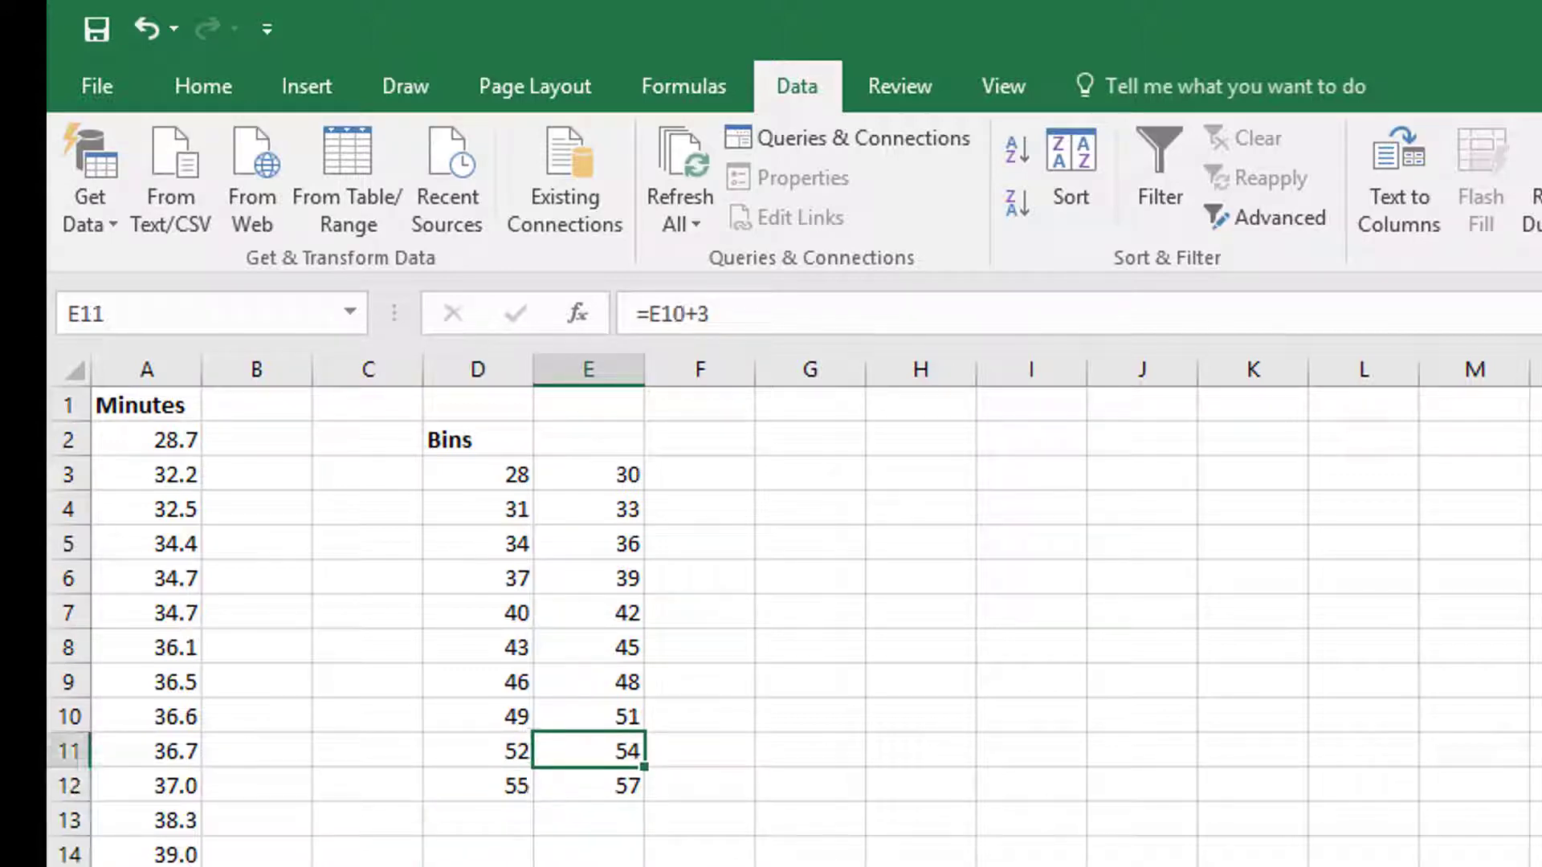
# Set the first upper limit E3 to 32 and make D4 the formula =D3+3.
pyautogui.press('Up')
pyautogui.press('Up')
pyautogui.press('Up')
pyautogui.press('Up')
pyautogui.press('Up')
pyautogui.press('Up')
pyautogui.press('Up')
pyautogui.press('Up')
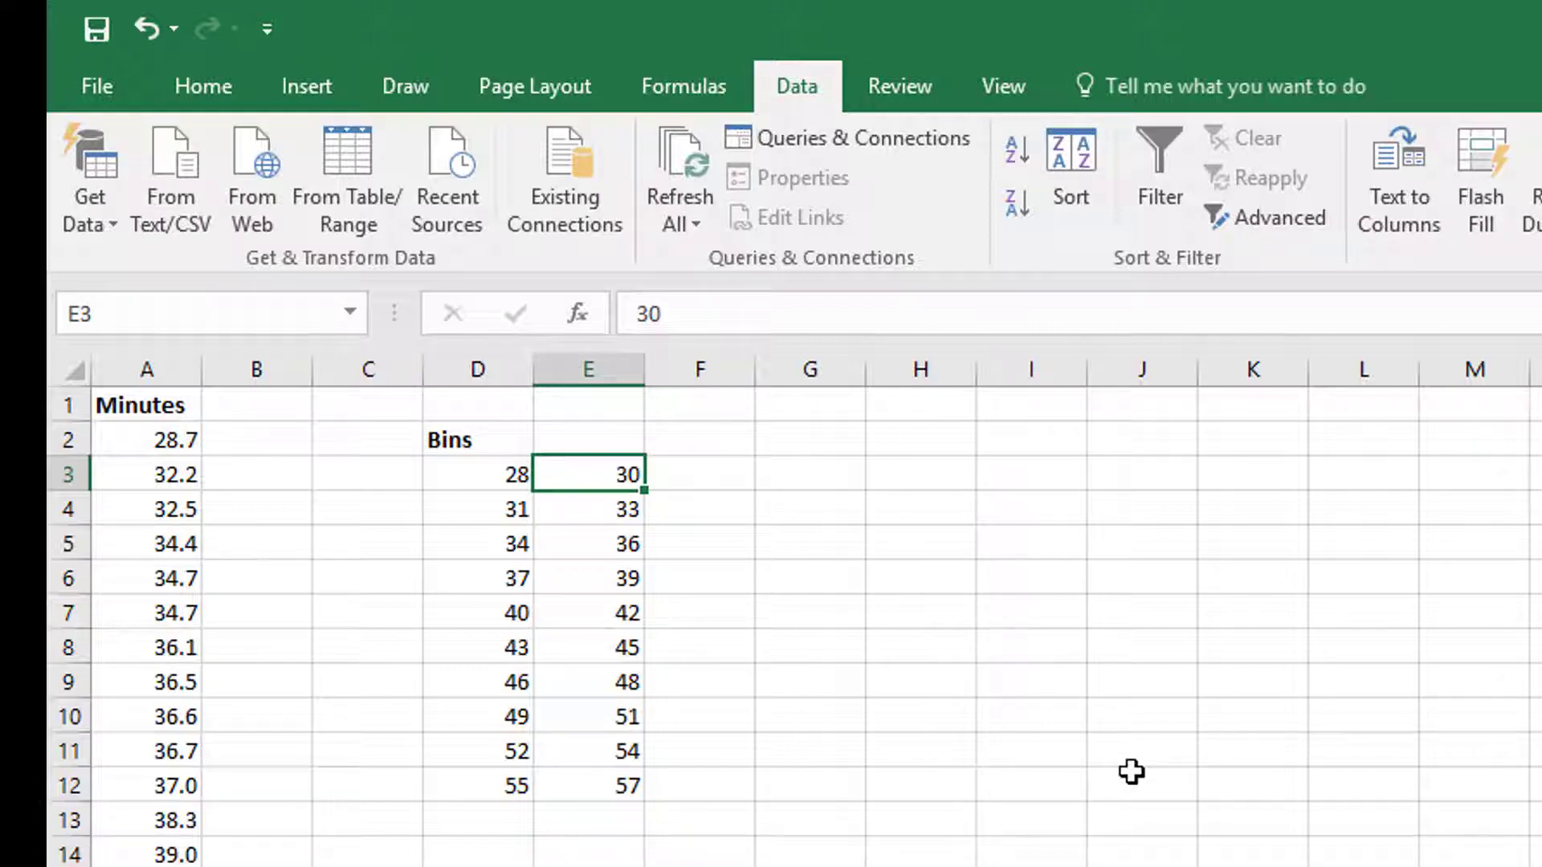
pyautogui.write('32')
pyautogui.press('Return')
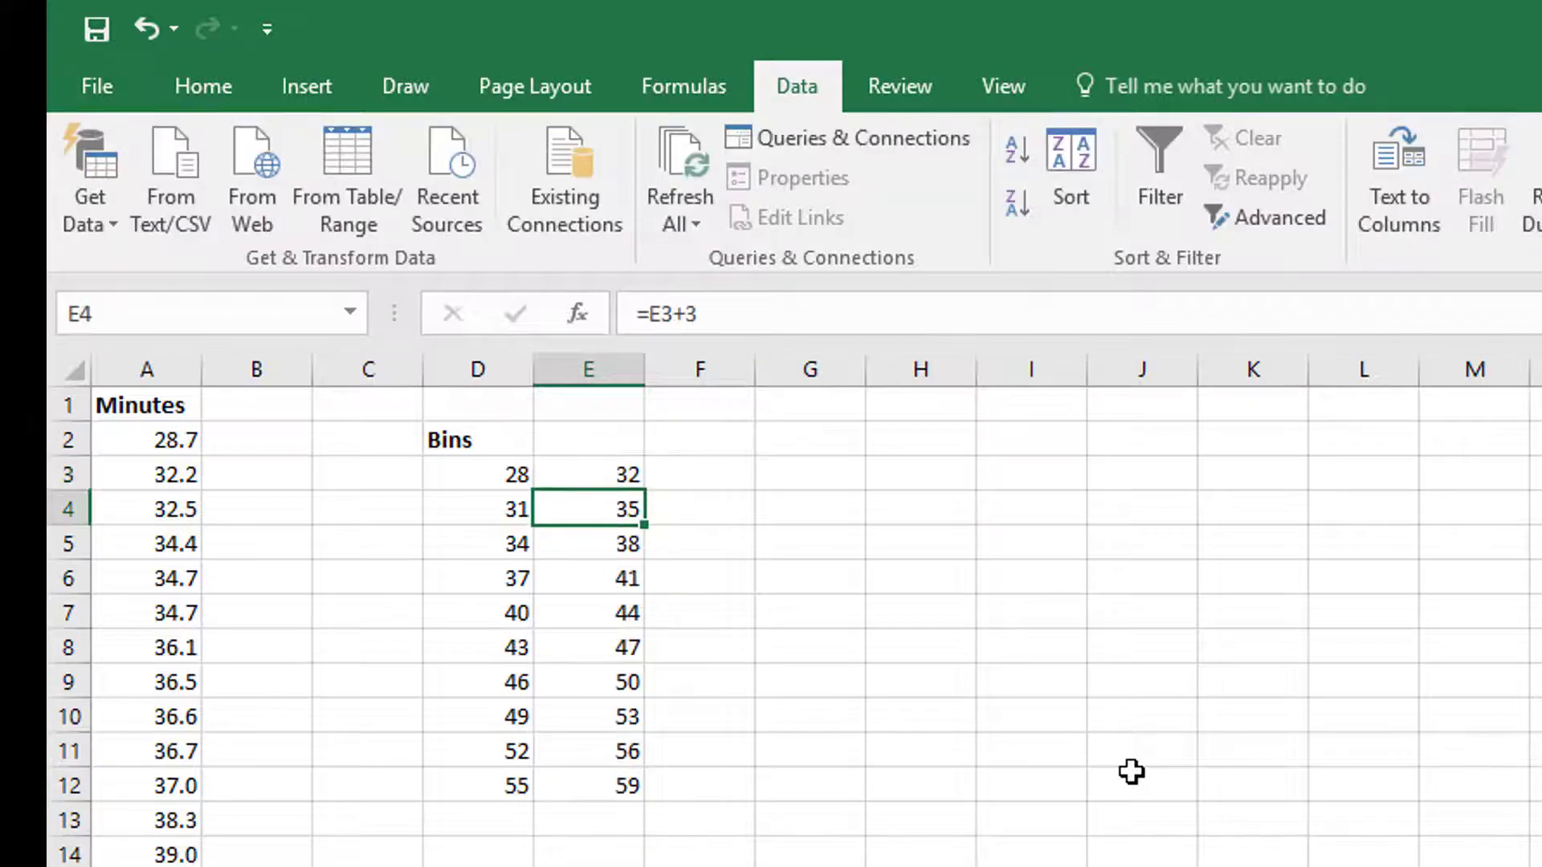
pyautogui.click(481, 518)
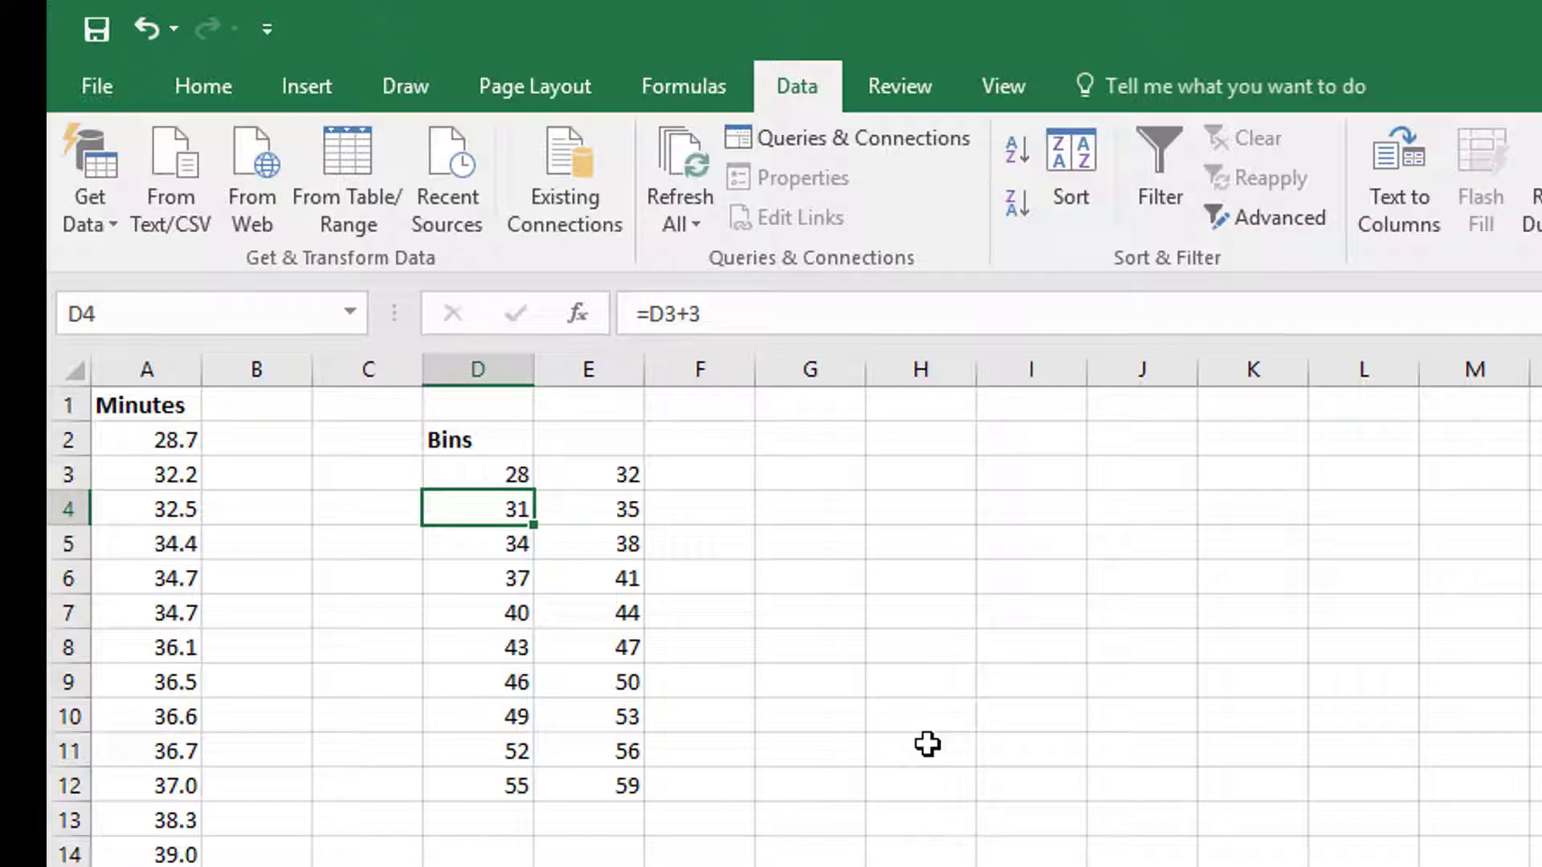
pyautogui.write('=')
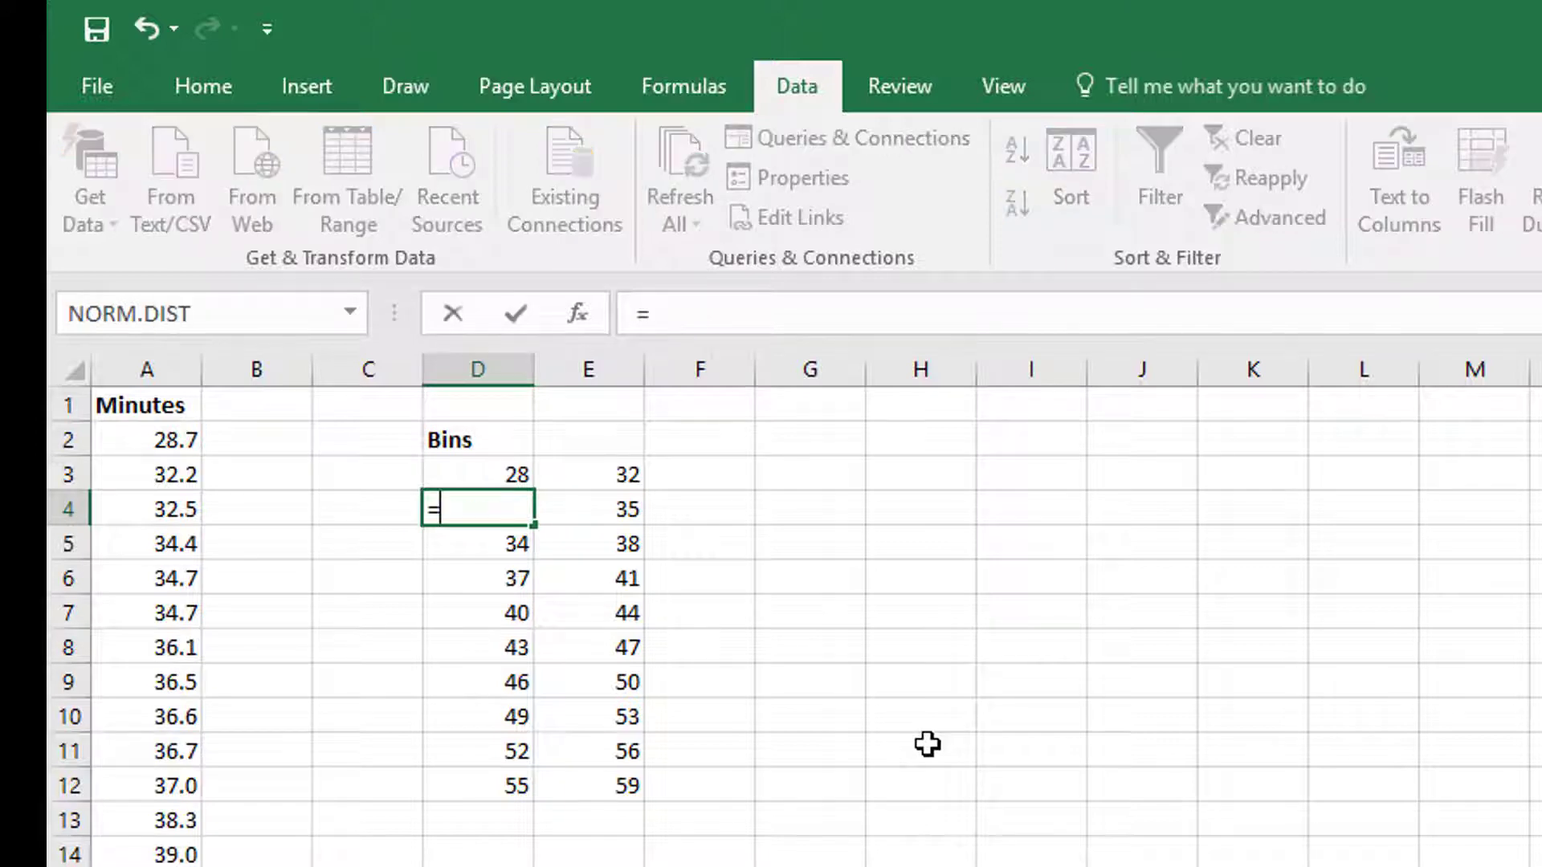
pyautogui.click(493, 469)
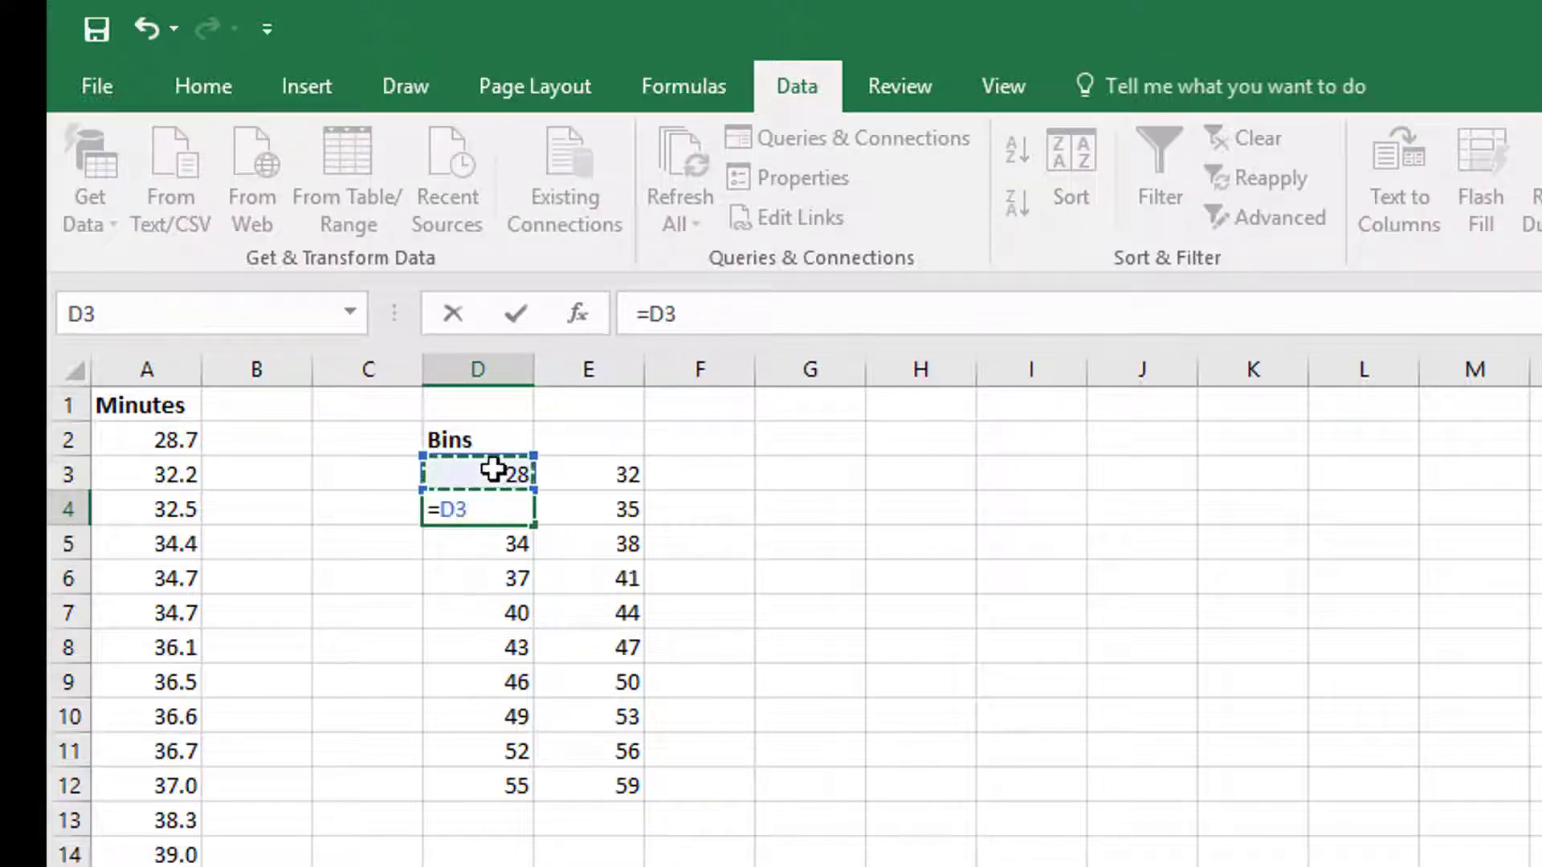
pyautogui.write('+3')
pyautogui.press('Return')
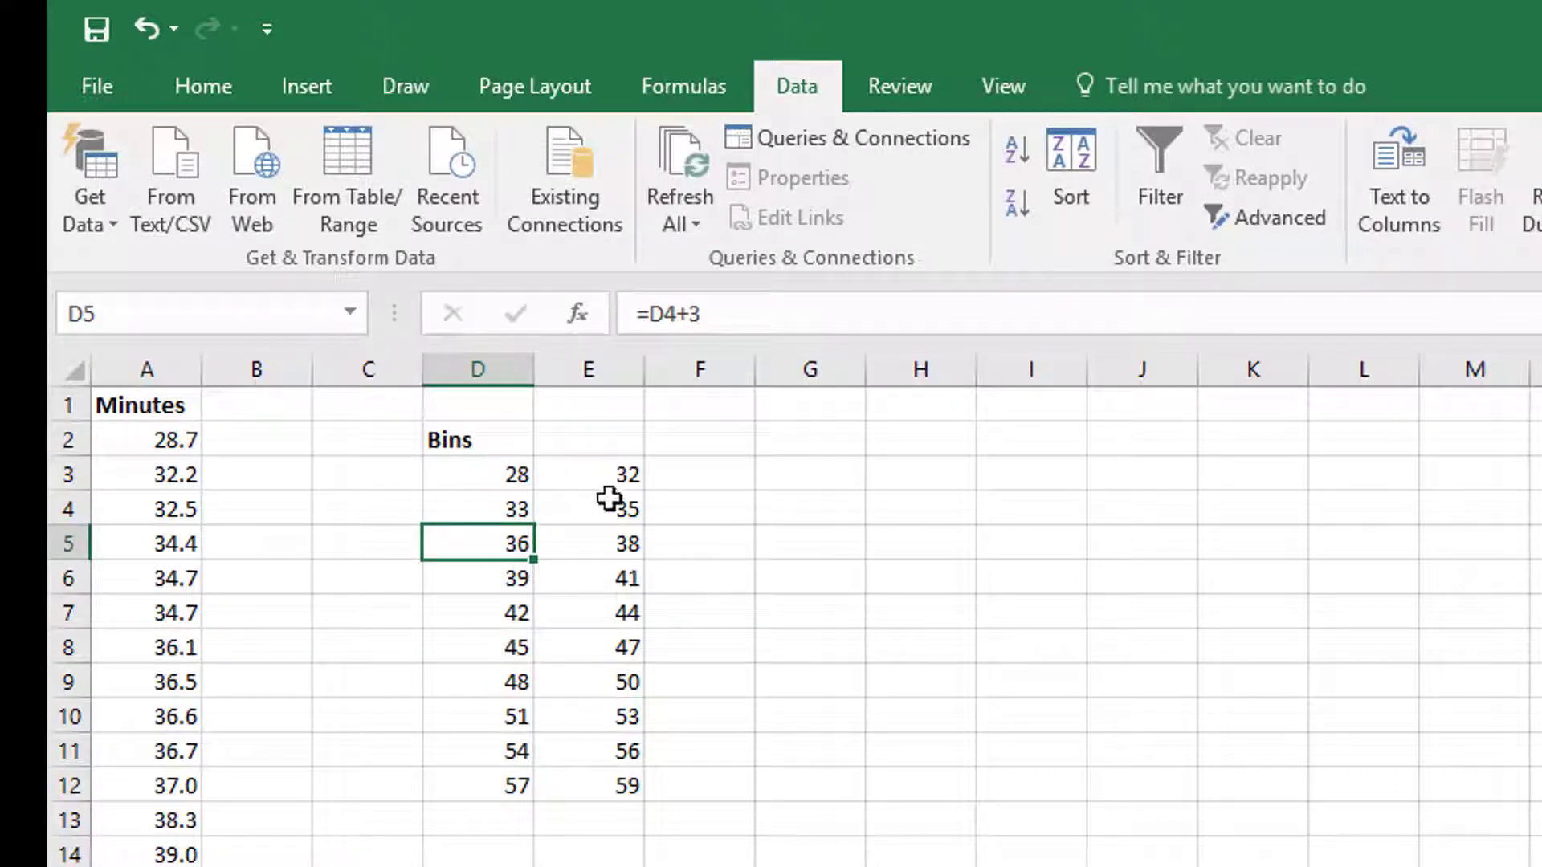
# Make E4 the formula =E3+3, based on the first bin's upper limit.
pyautogui.click(608, 498)
pyautogui.write('=')
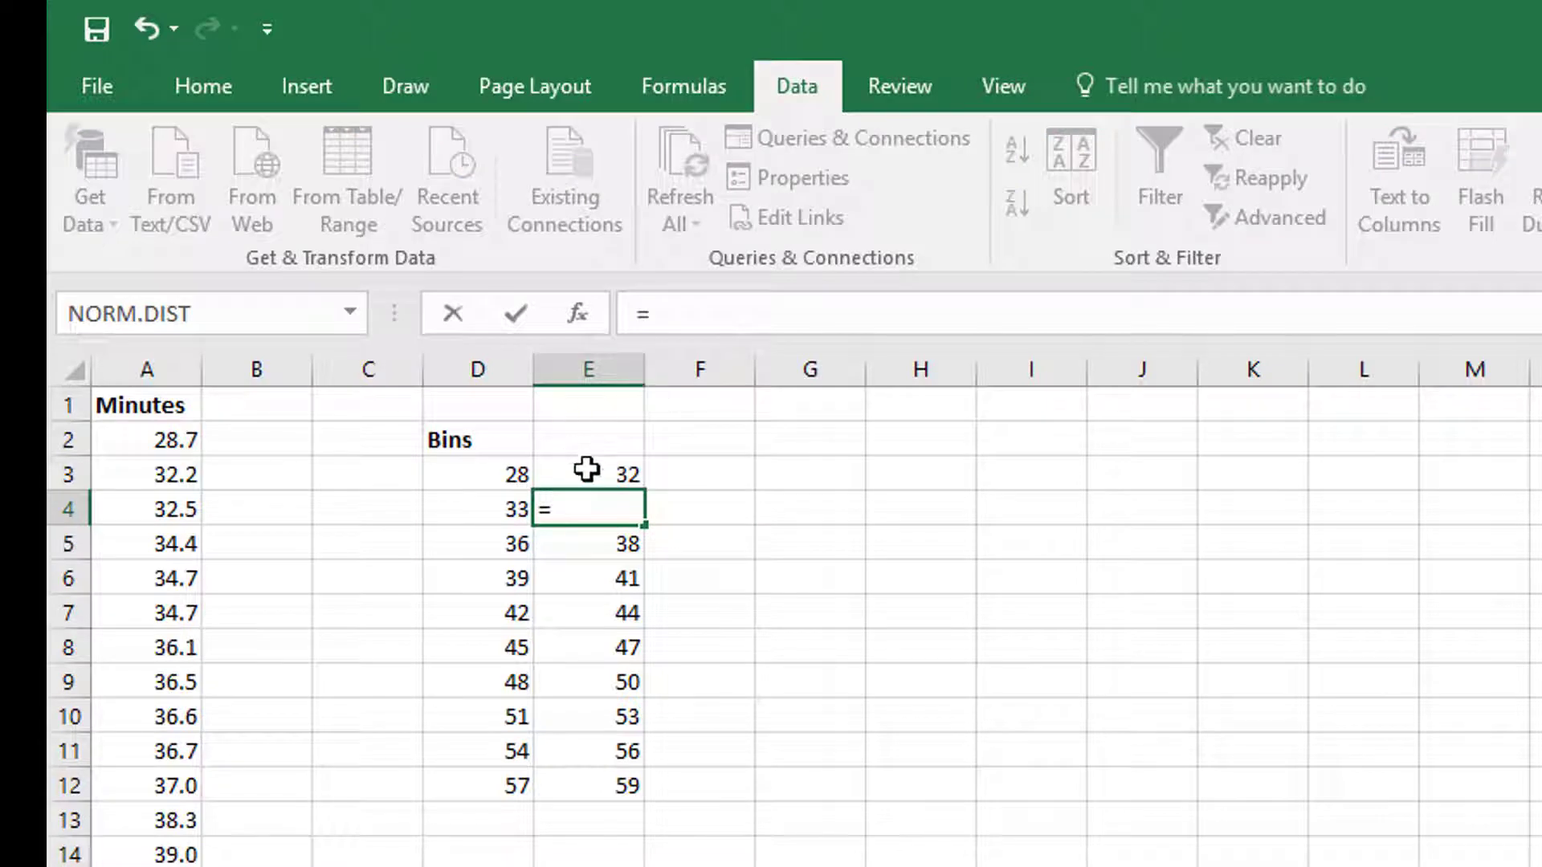
pyautogui.click(607, 480)
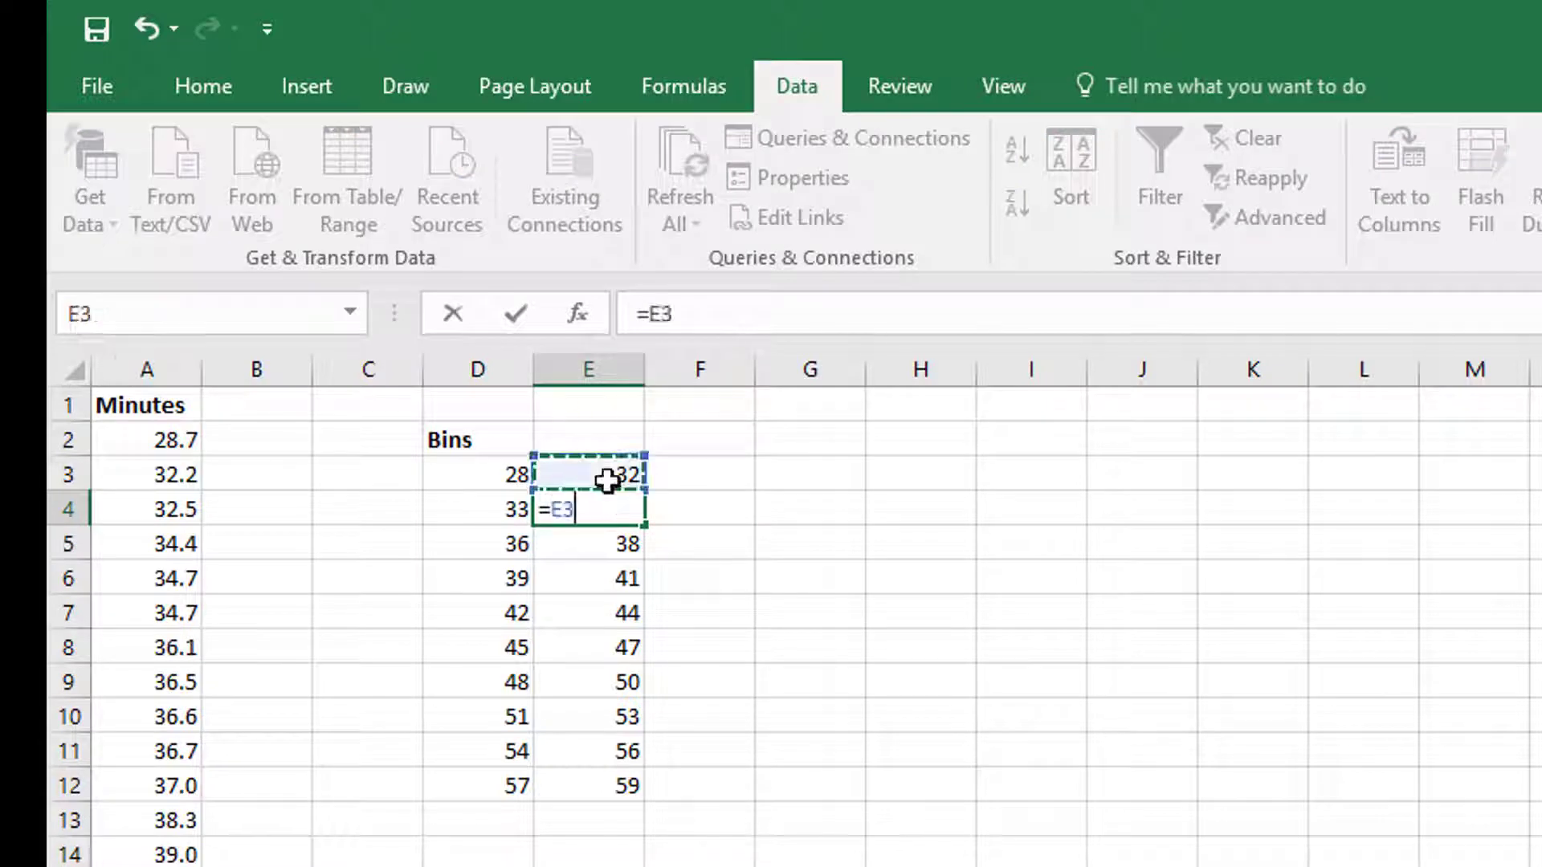
pyautogui.write('+3')
pyautogui.press('Return')
# Fill the bin formulas down through row 9 and clear leftover rows 10–12.
pyautogui.moveTo(520, 508)
pyautogui.mouseDown()
pyautogui.moveTo(629, 518)
pyautogui.moveTo(636, 690)
pyautogui.mouseUp()
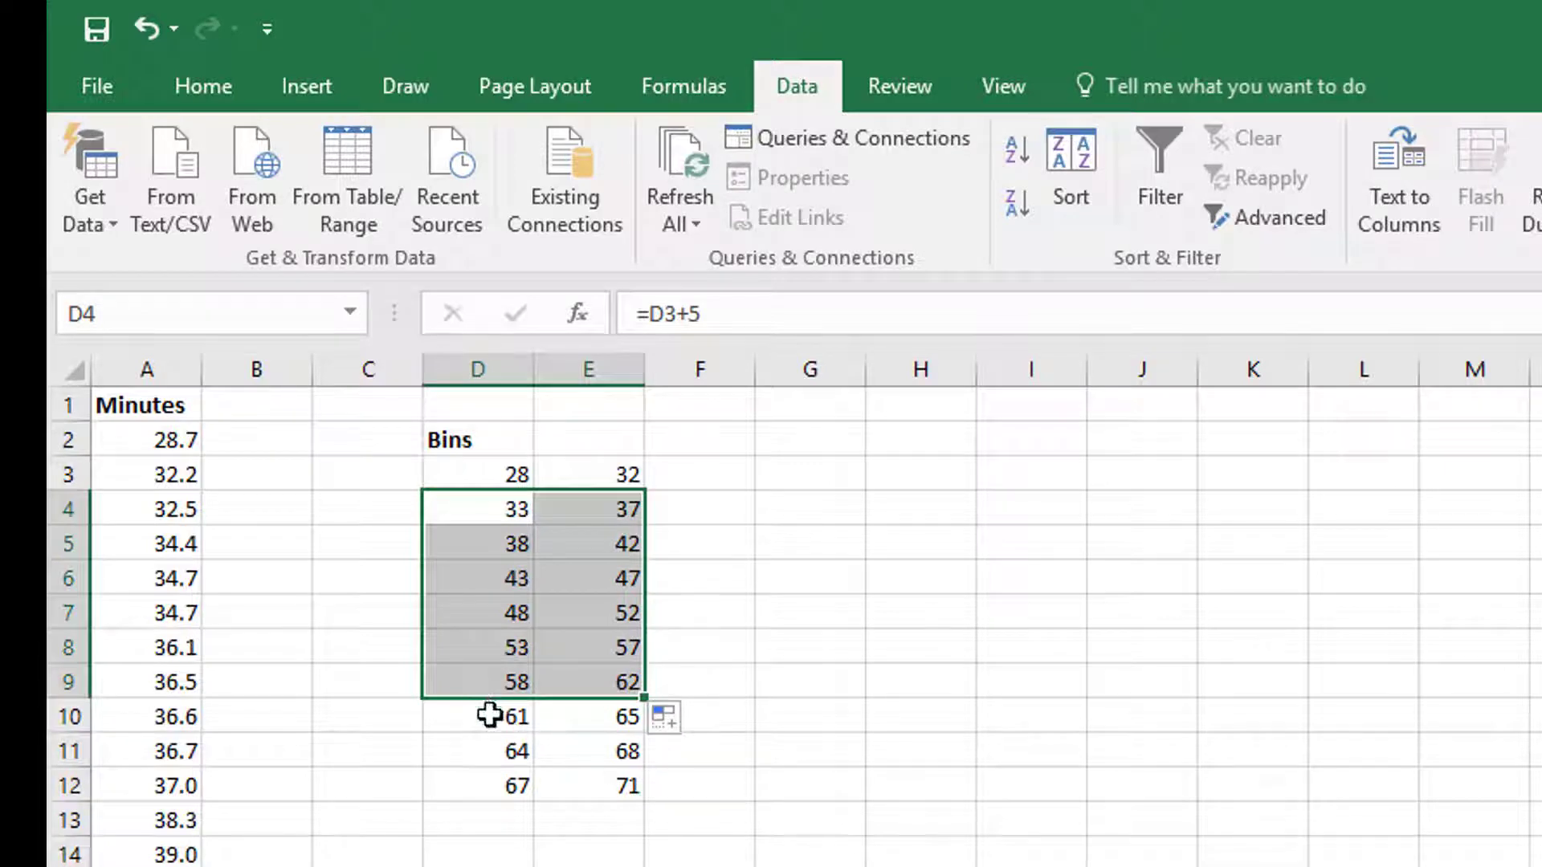
pyautogui.moveTo(482, 716); pyautogui.dragTo(592, 785)
pyautogui.press('Delete')
pyautogui.scroll(-8, 475, 857)
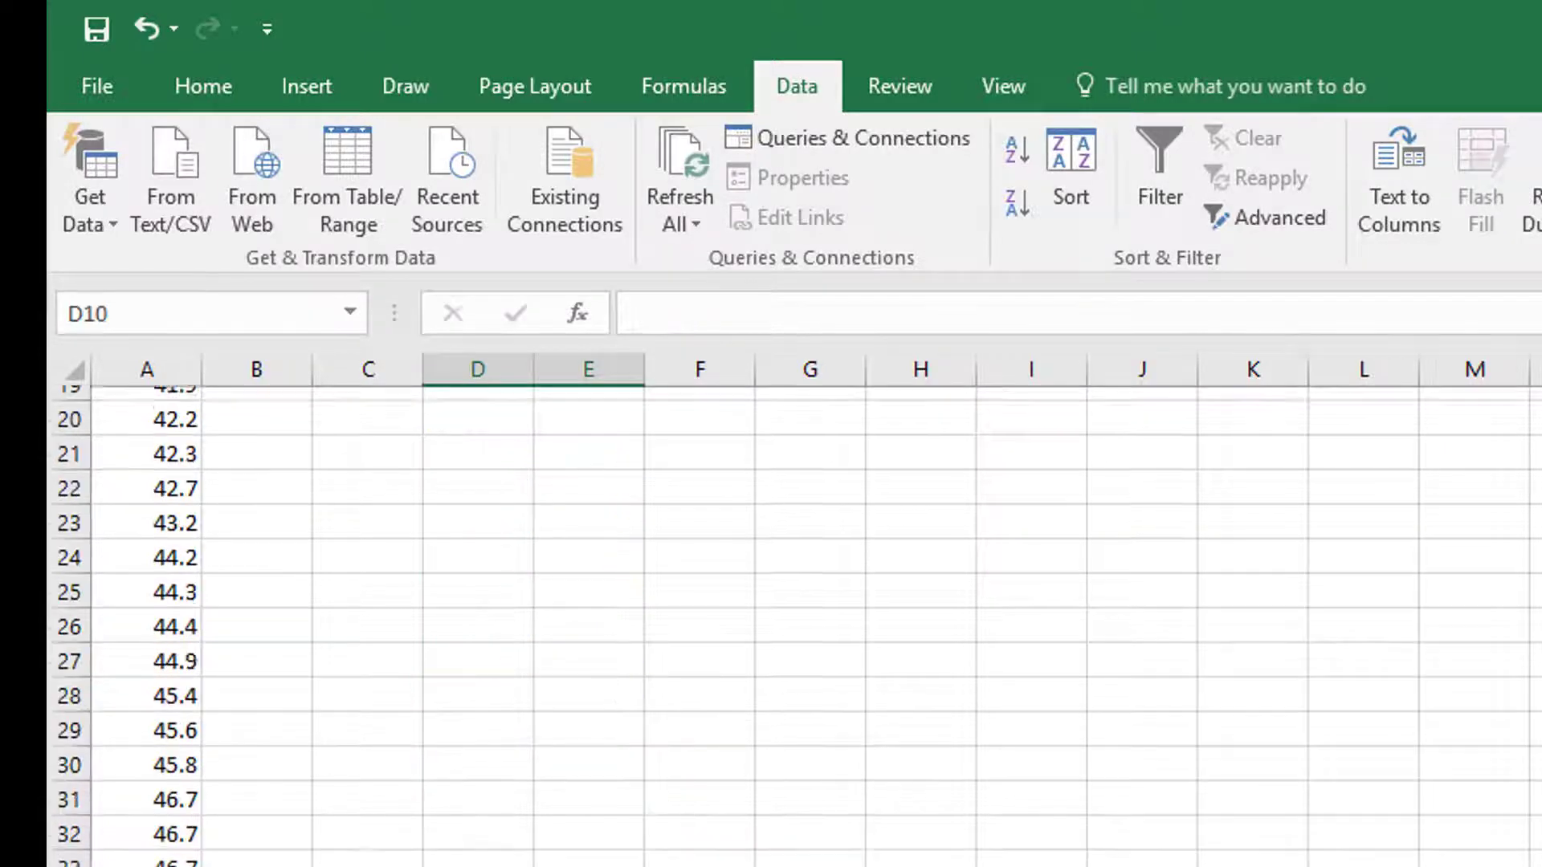
pyautogui.scroll(-5, 475, 856)
pyautogui.scroll(6, 475, 857)
pyautogui.scroll(7, 530, 847)
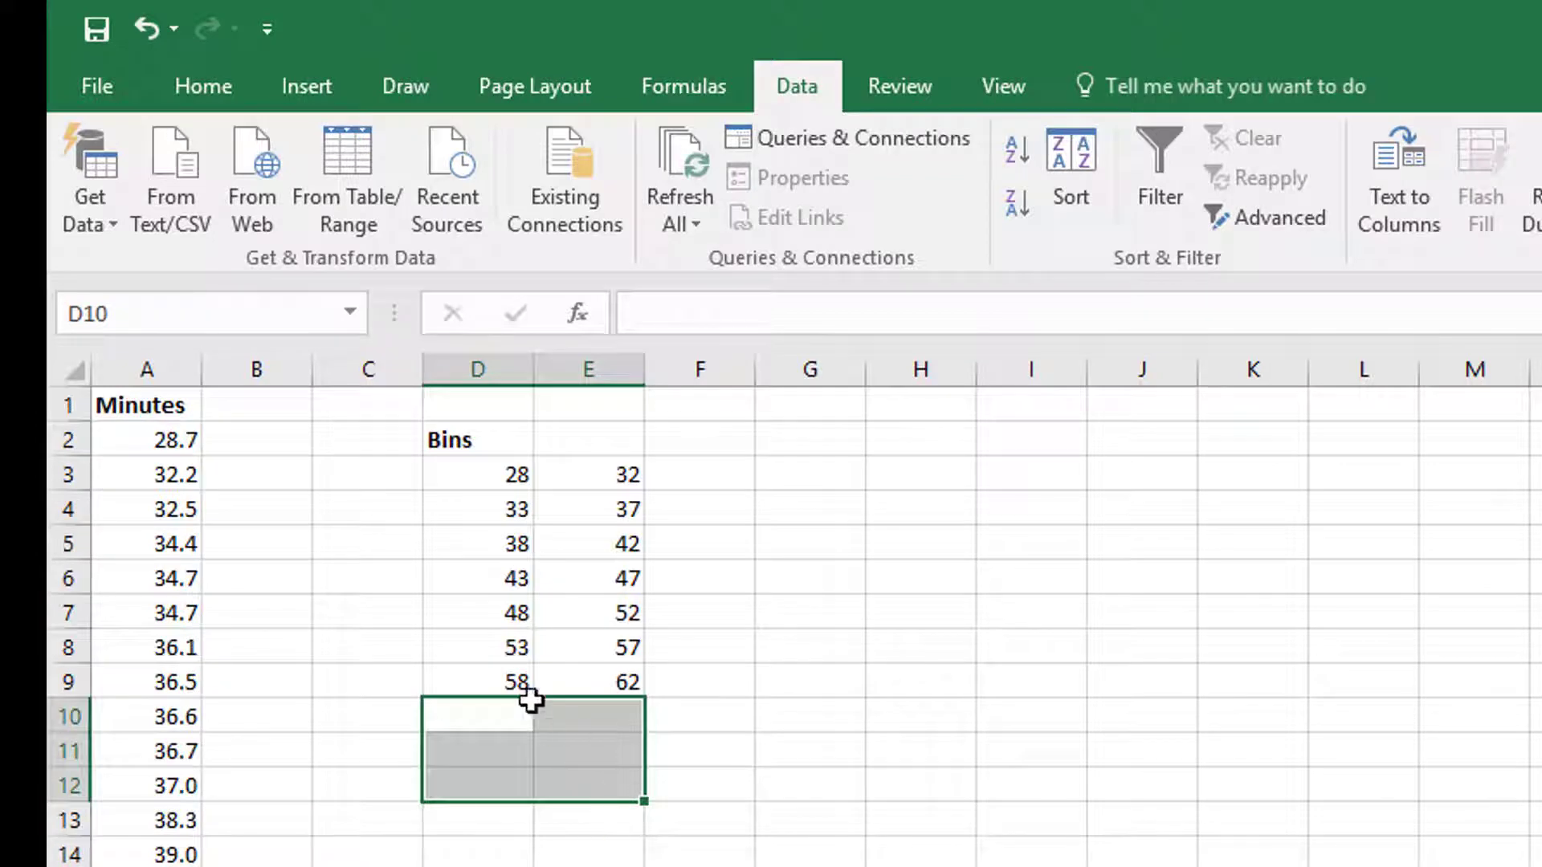
pyautogui.click(499, 681)
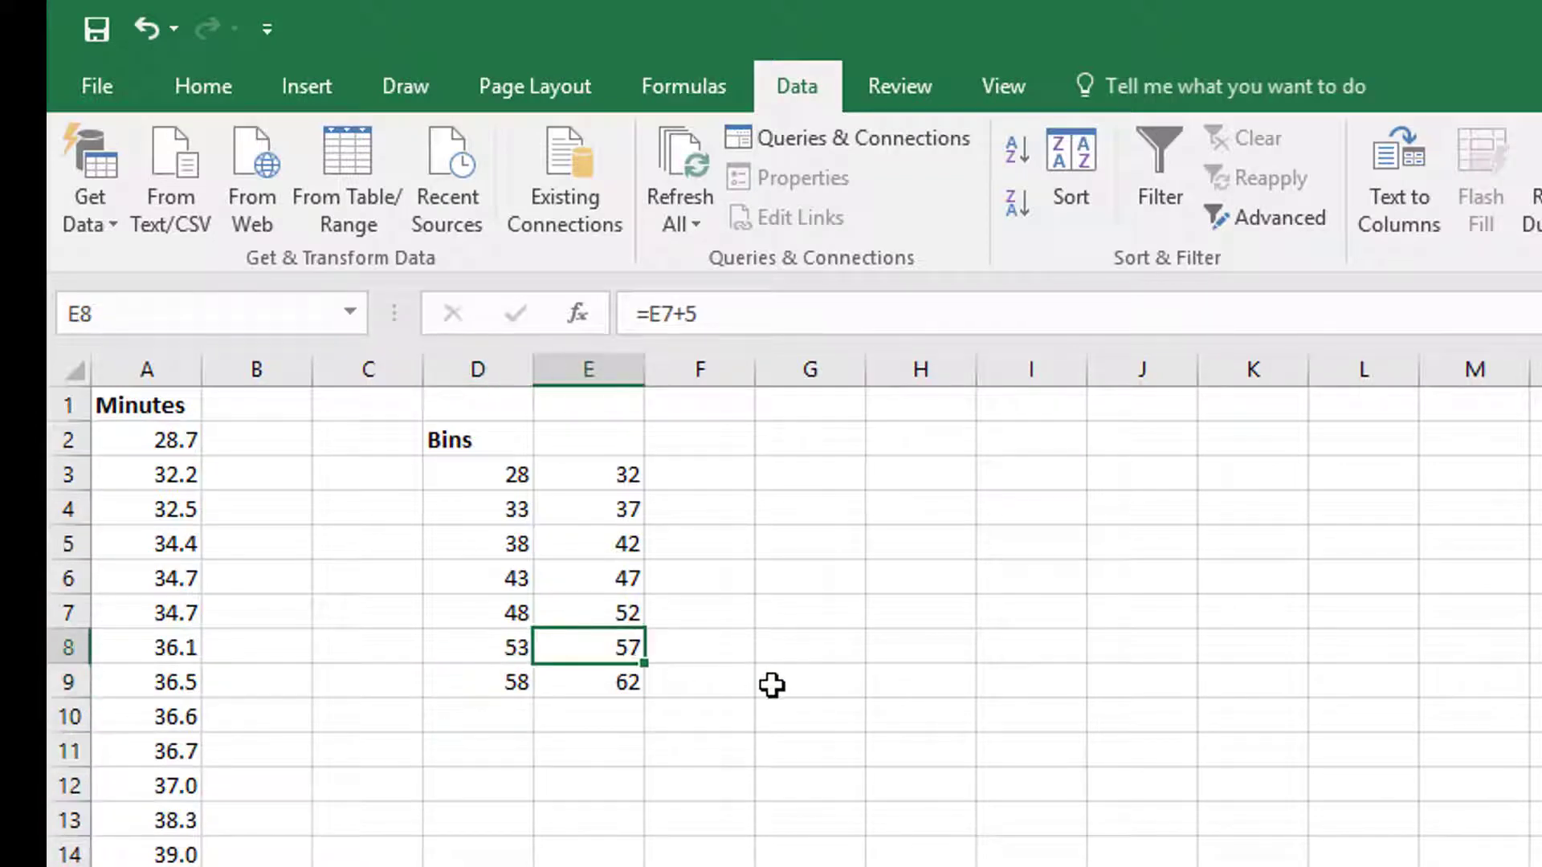
# Add a 'Frequency' heading and count the first bin's single time with =COUNT.
pyautogui.click(523, 692)
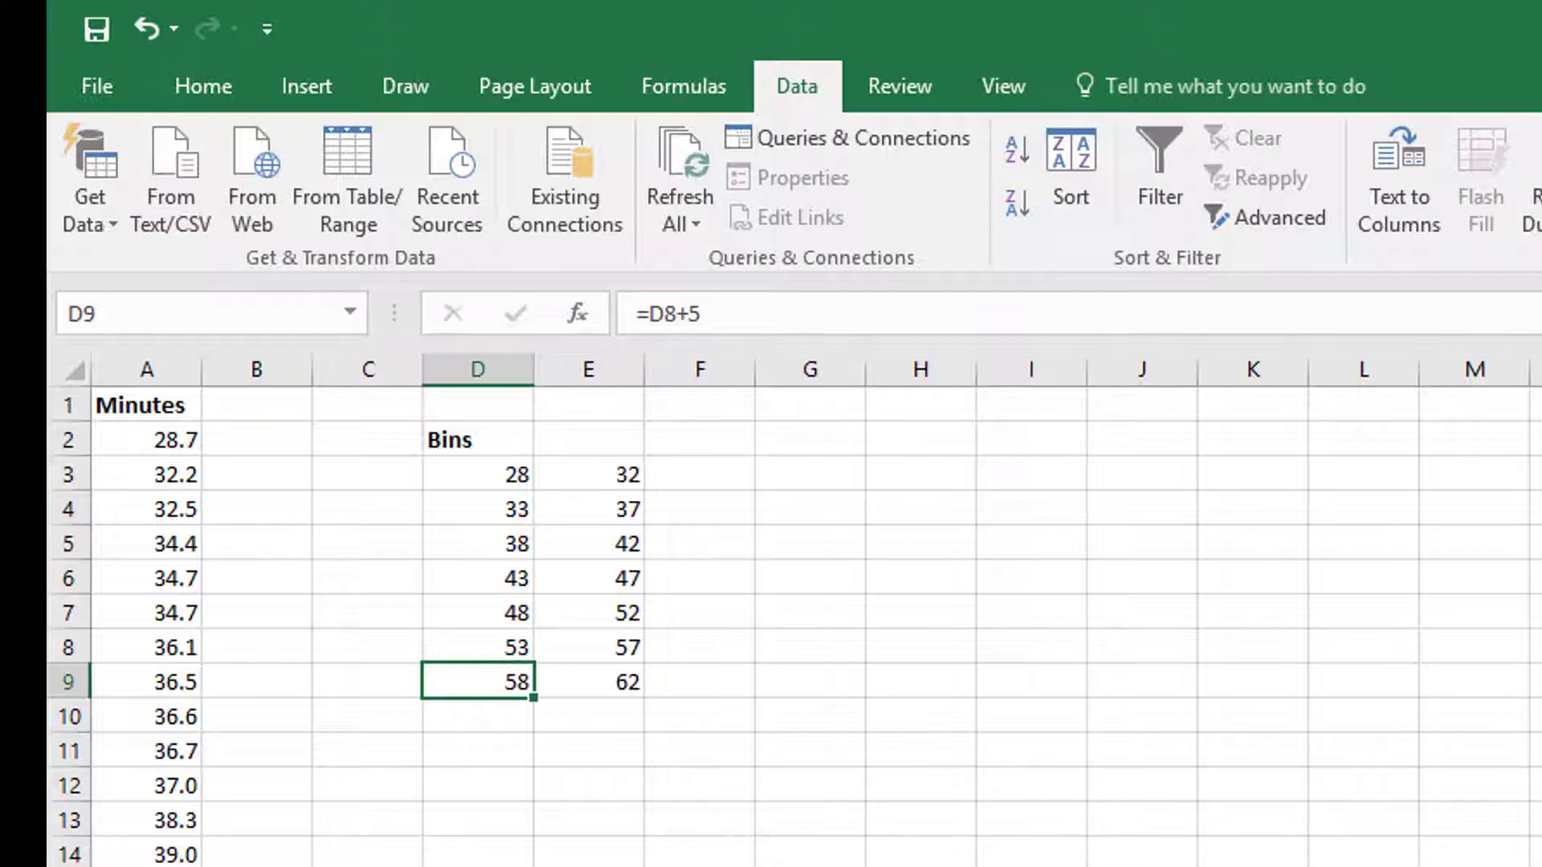
pyautogui.click(716, 451)
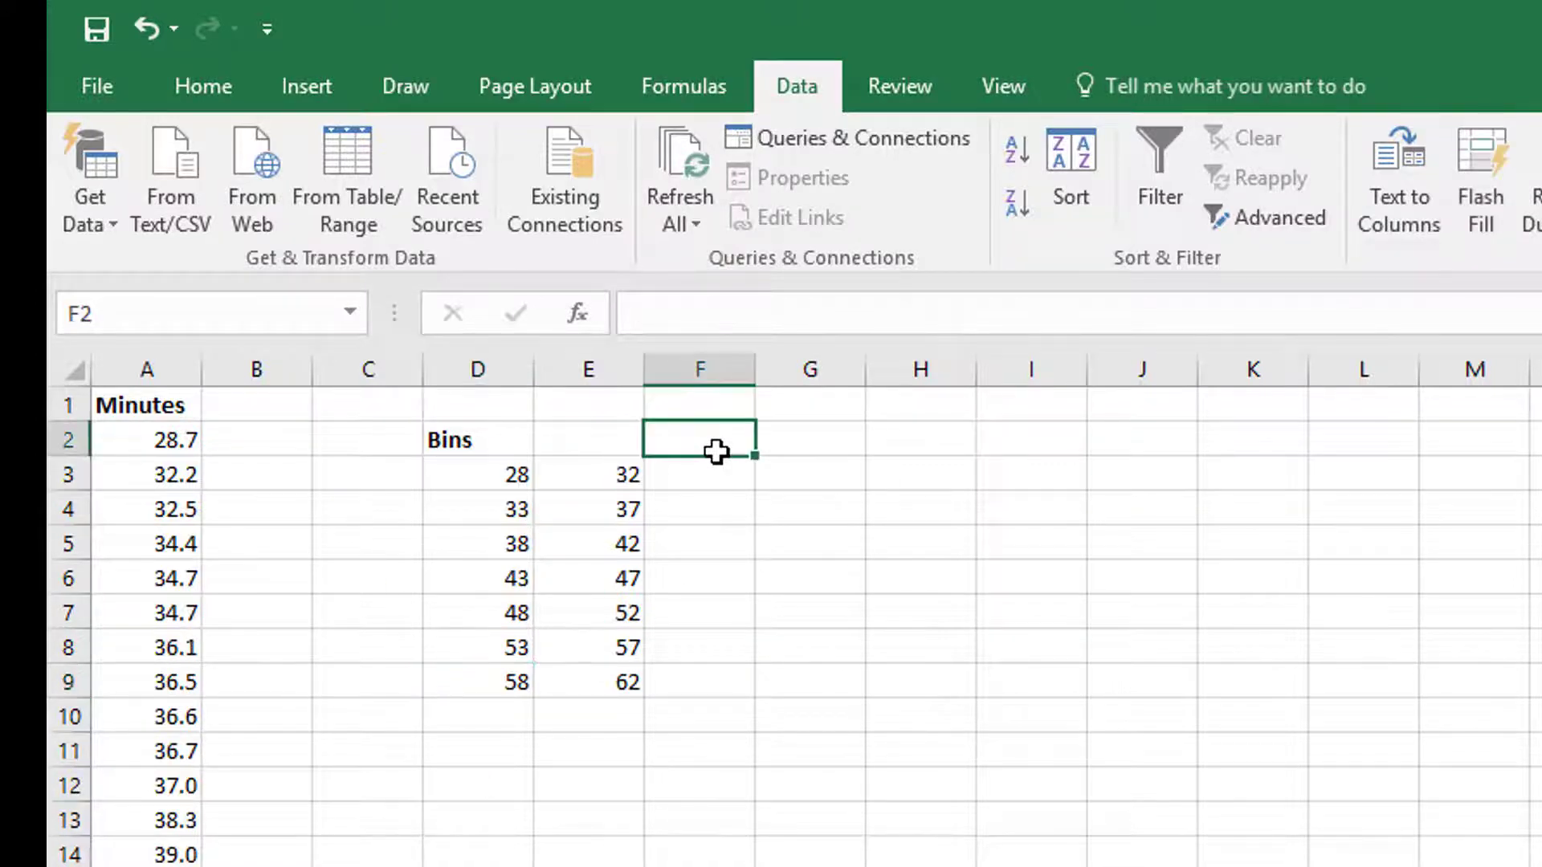
pyautogui.write('Frequency')
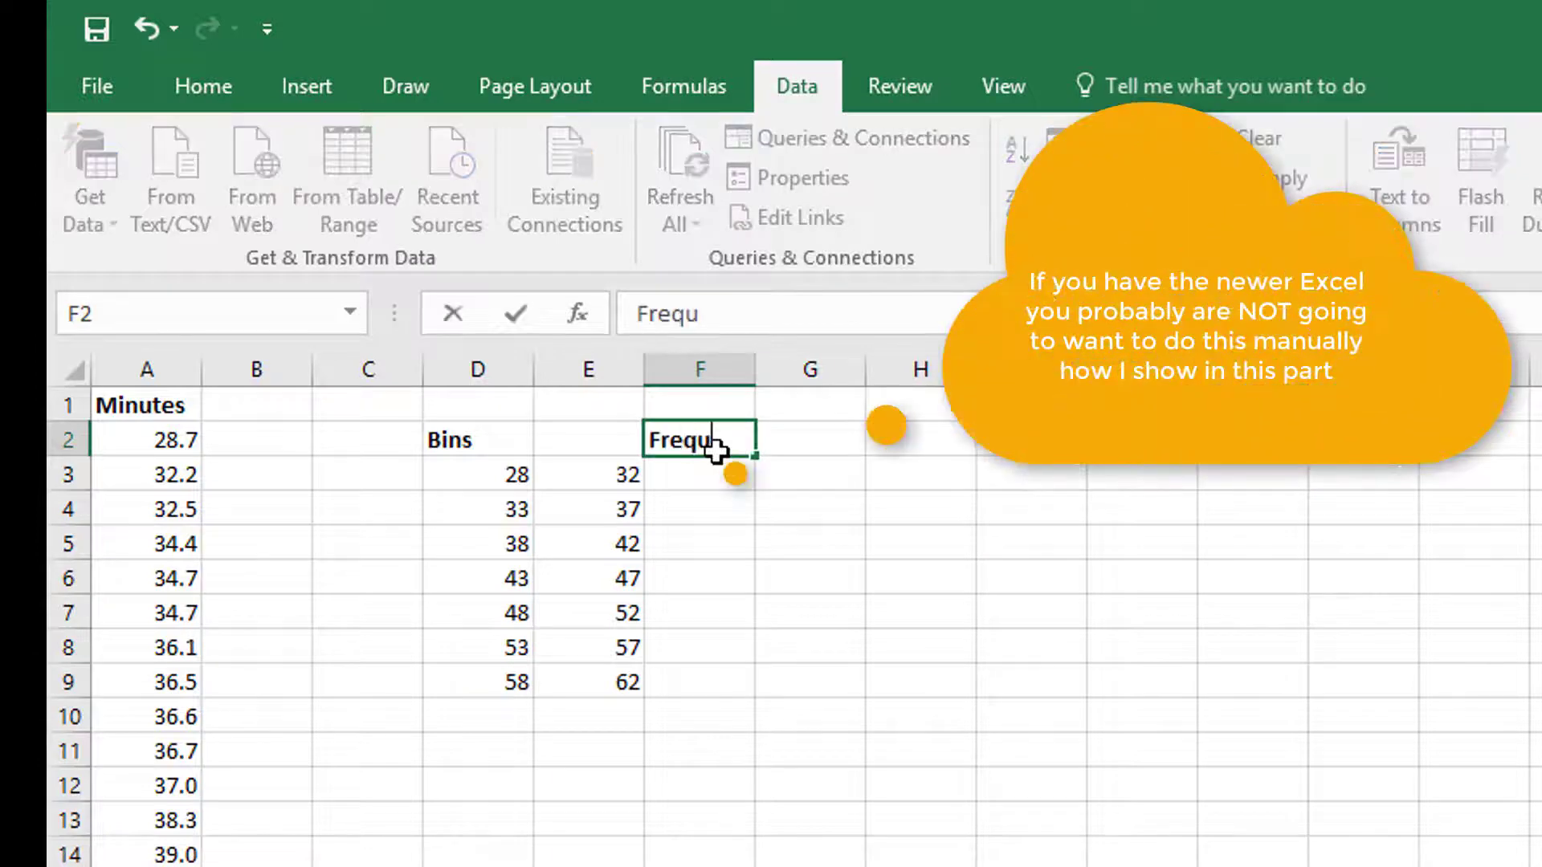
pyautogui.press('Return')
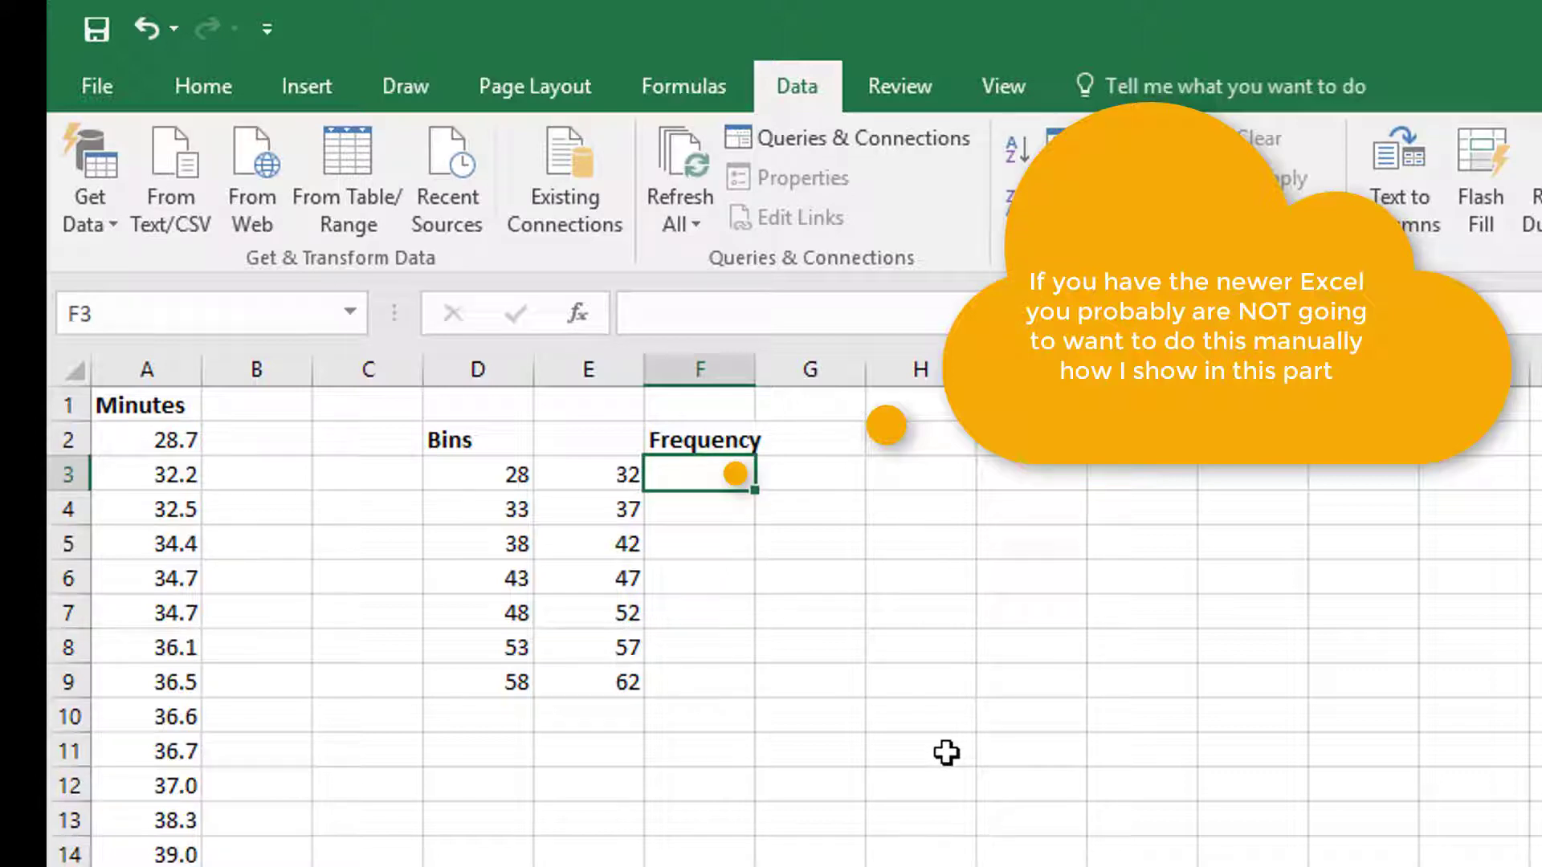
pyautogui.write('=count')
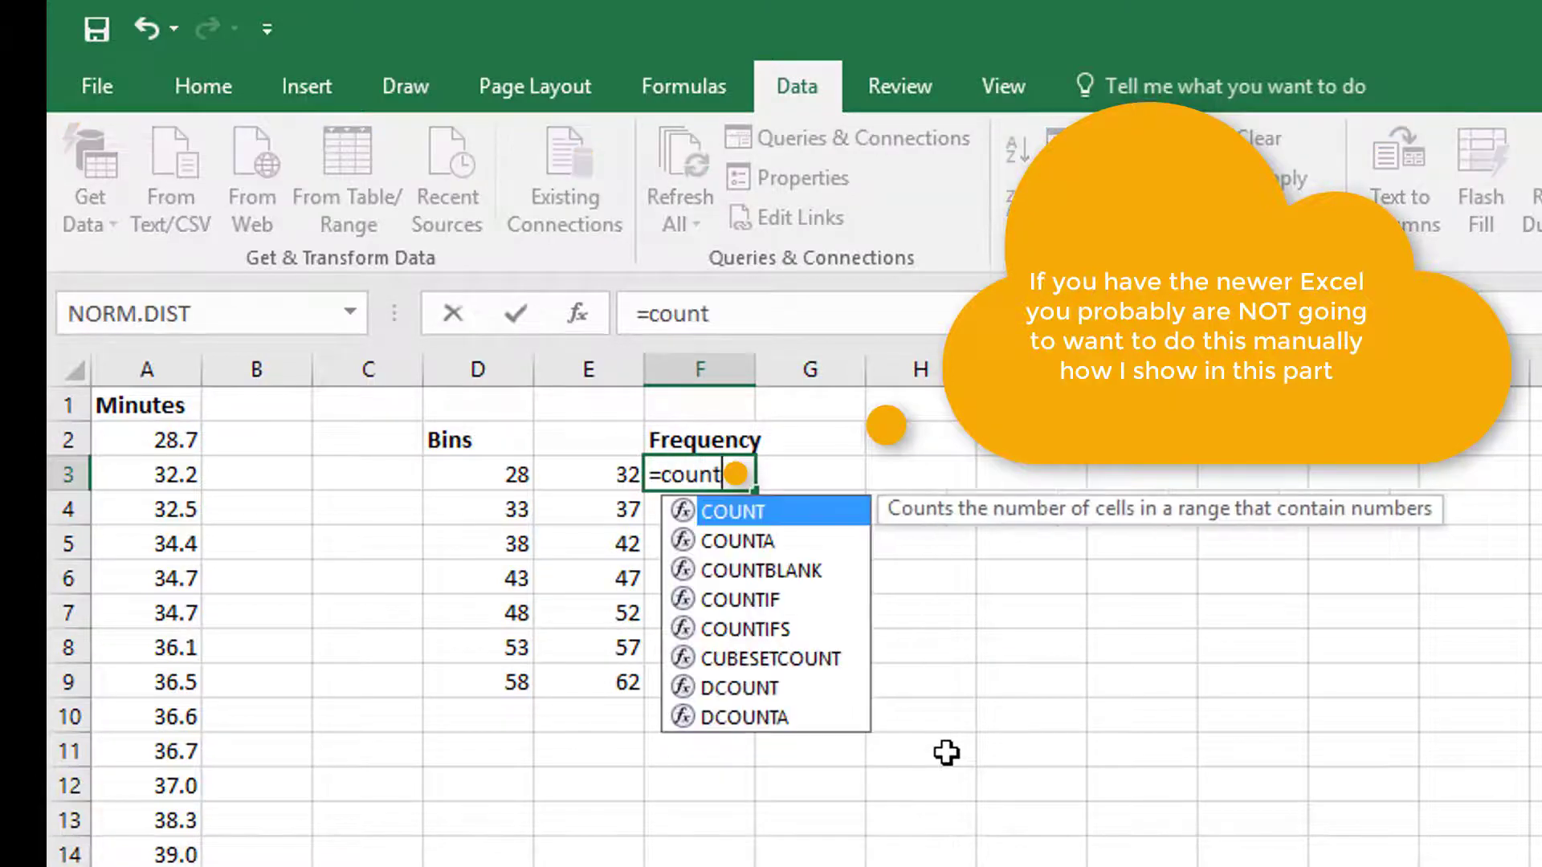
pyautogui.write('(')
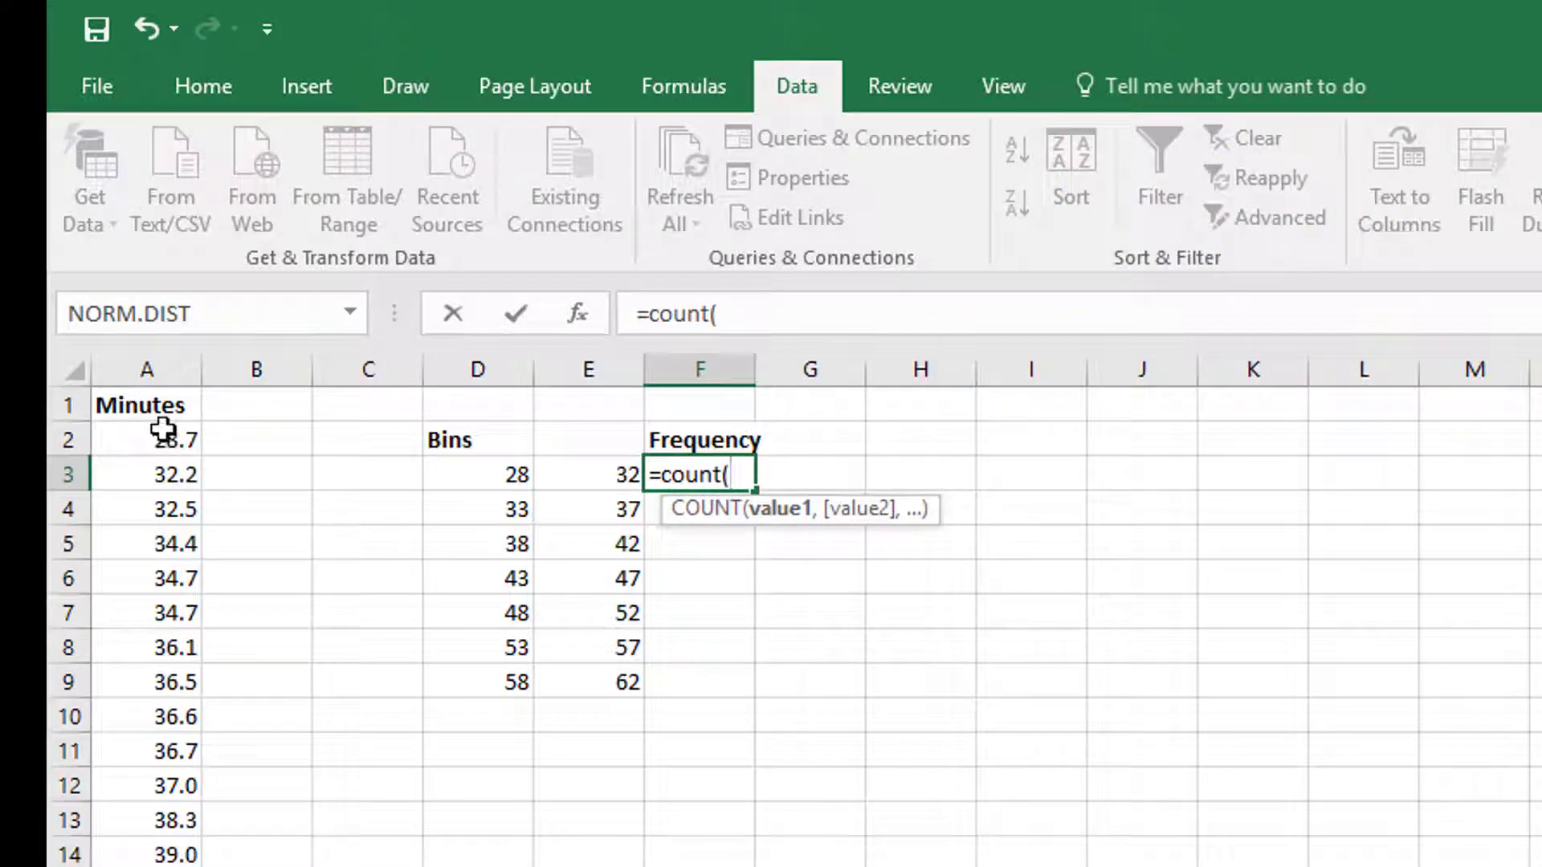
pyautogui.click(161, 440)
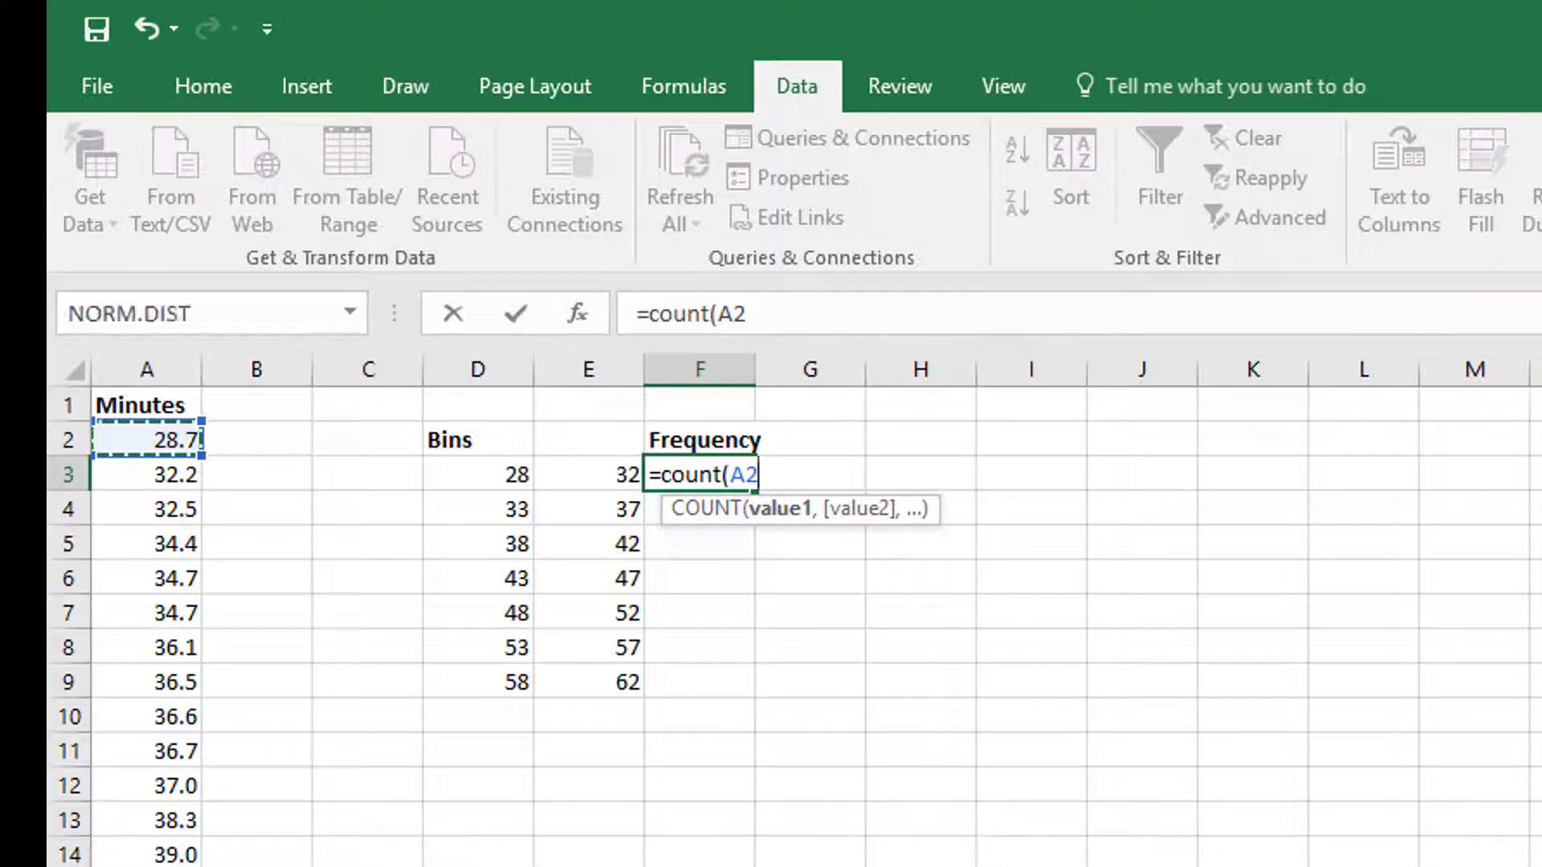
pyautogui.write(')')
pyautogui.press('Return')
# Count the second and third bins over A3:A12 and A13:A19, giving 10 and 7.
pyautogui.write('=count(')
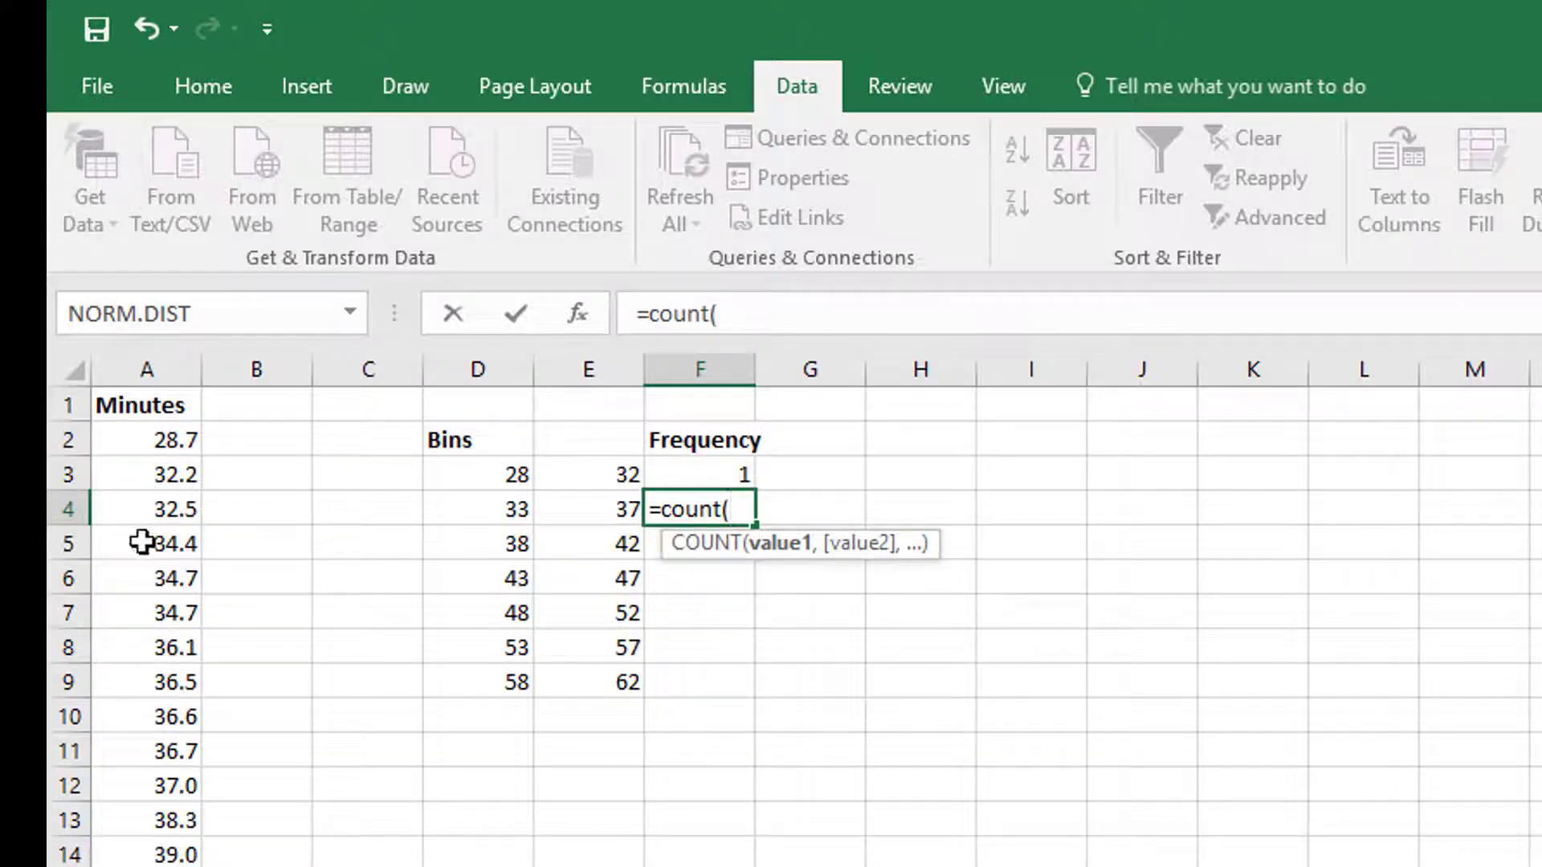
pyautogui.click(157, 482)
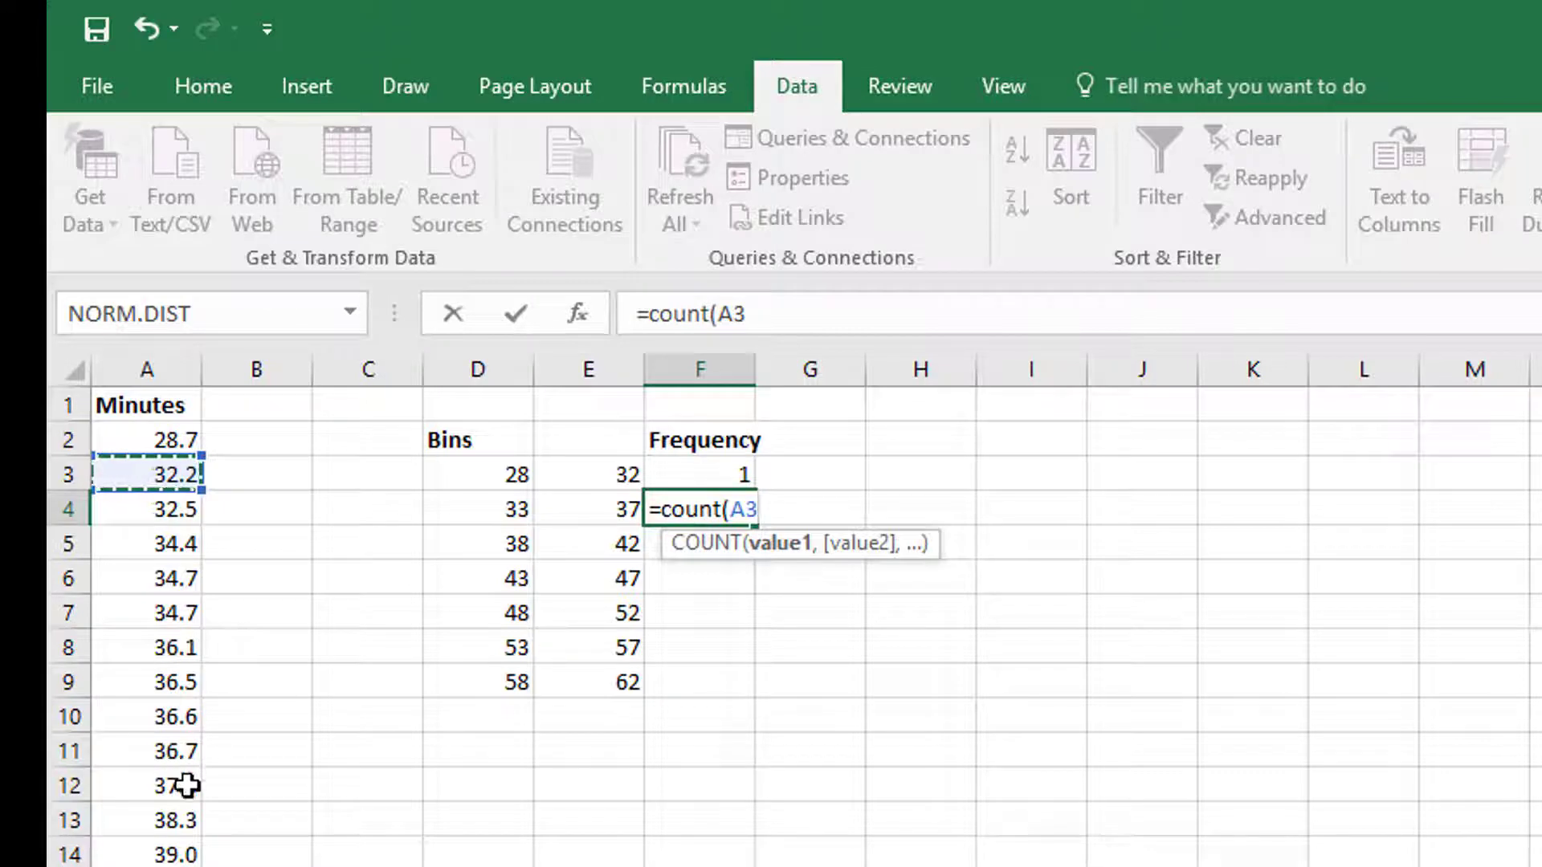
pyautogui.keyDown('shift'); pyautogui.click(180, 781); pyautogui.keyUp('shift')
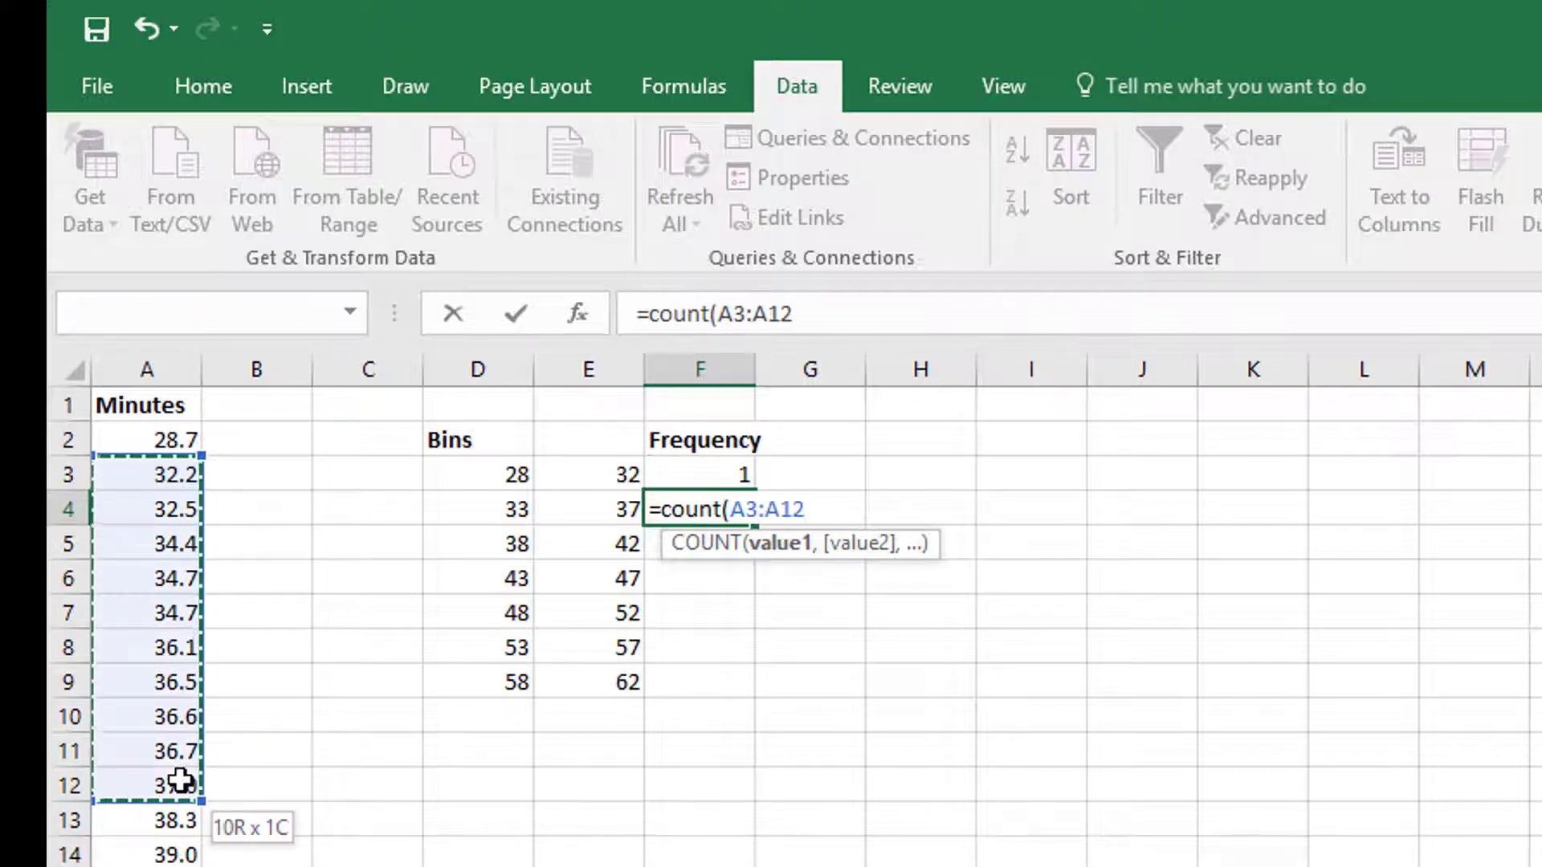
pyautogui.write(')')
pyautogui.press('Return')
pyautogui.write('=c')
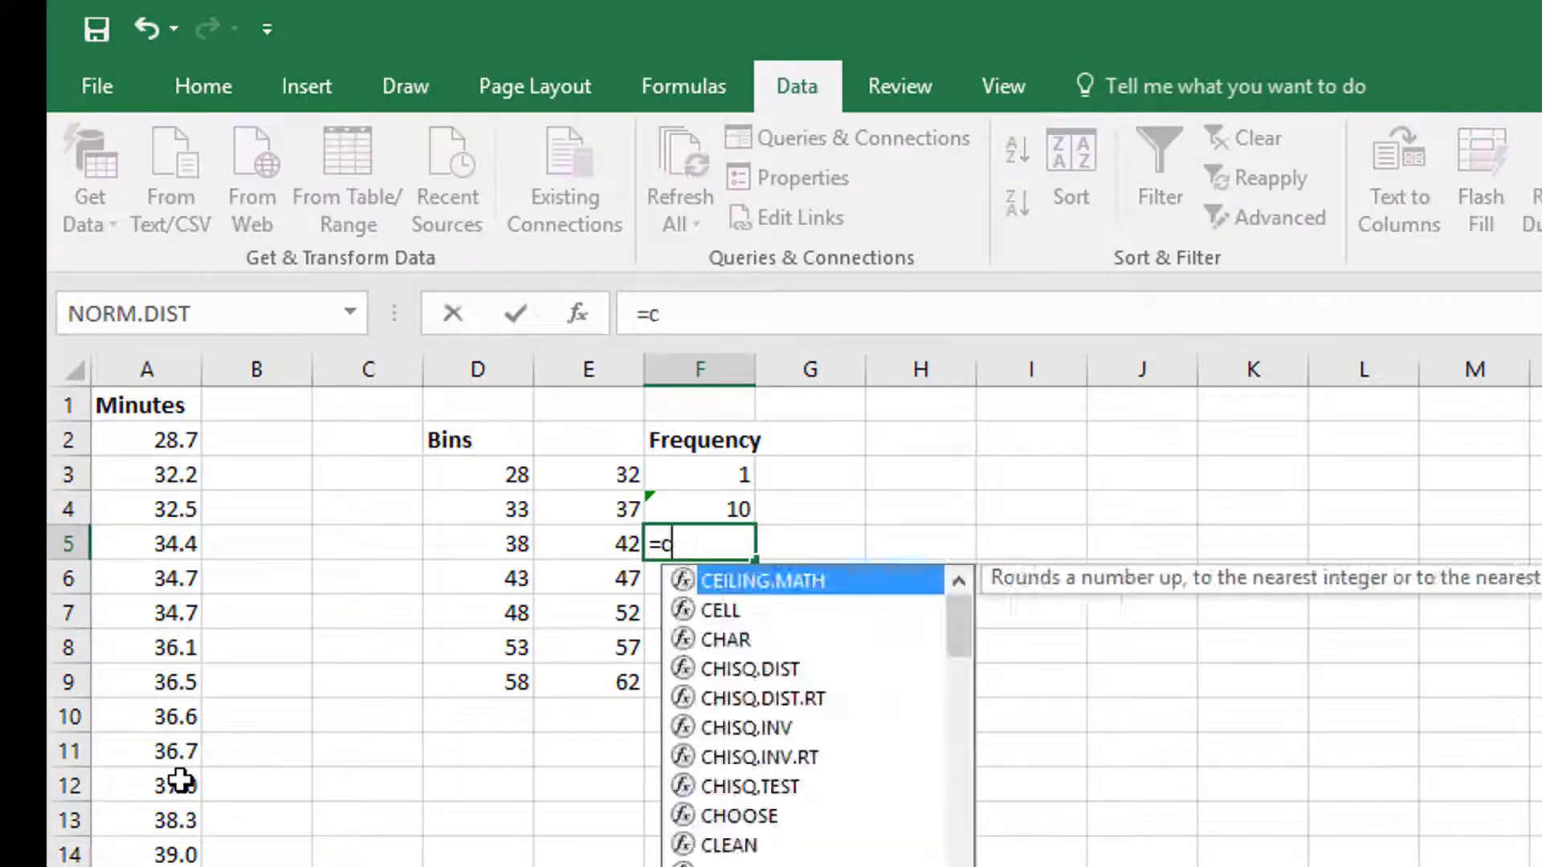
pyautogui.write('ount(')
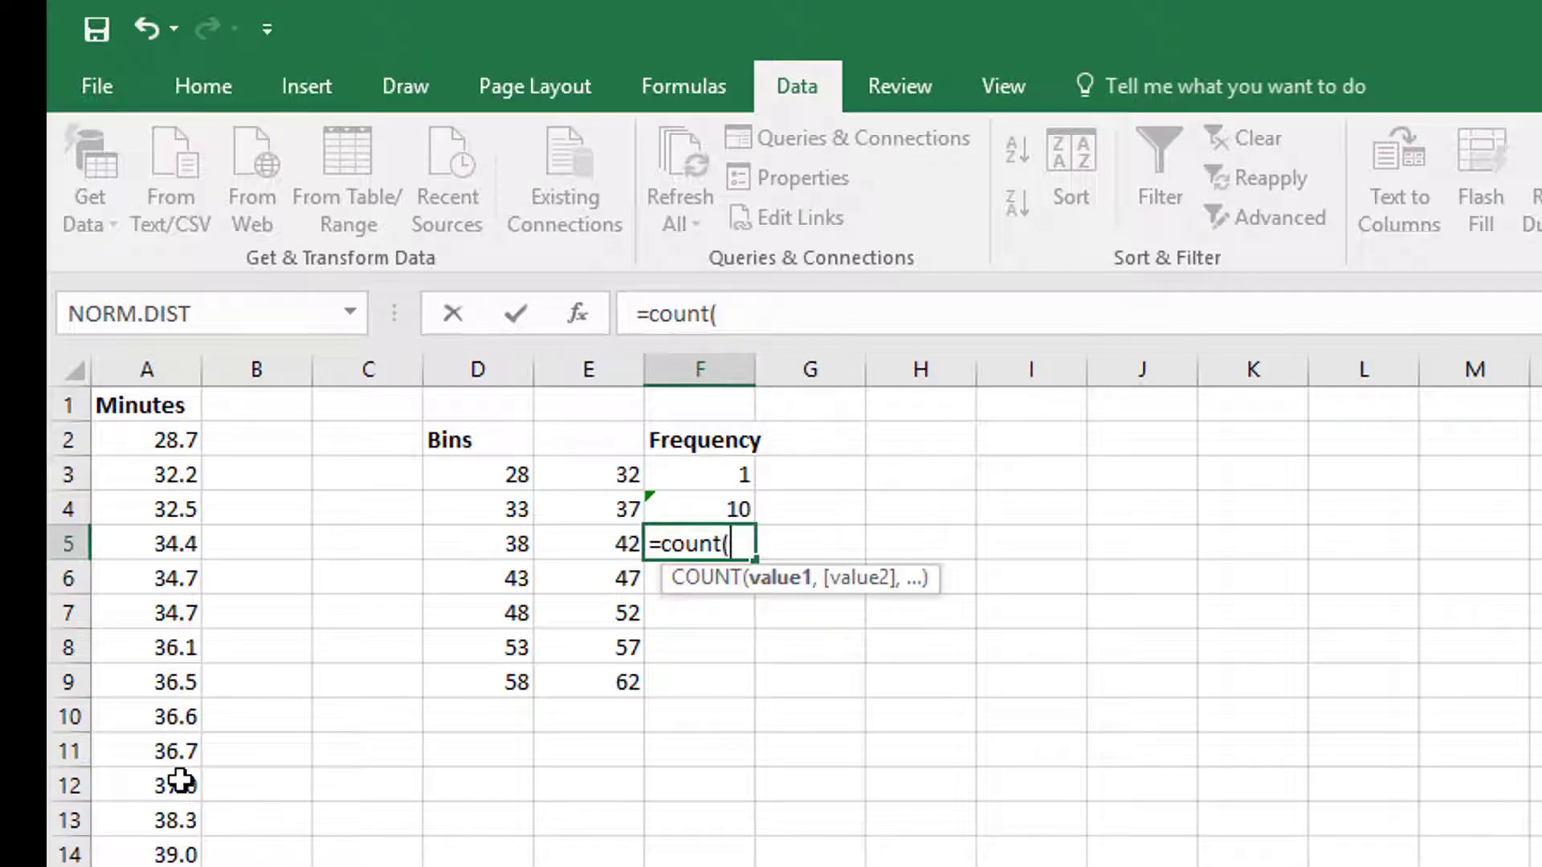
pyautogui.click(162, 817)
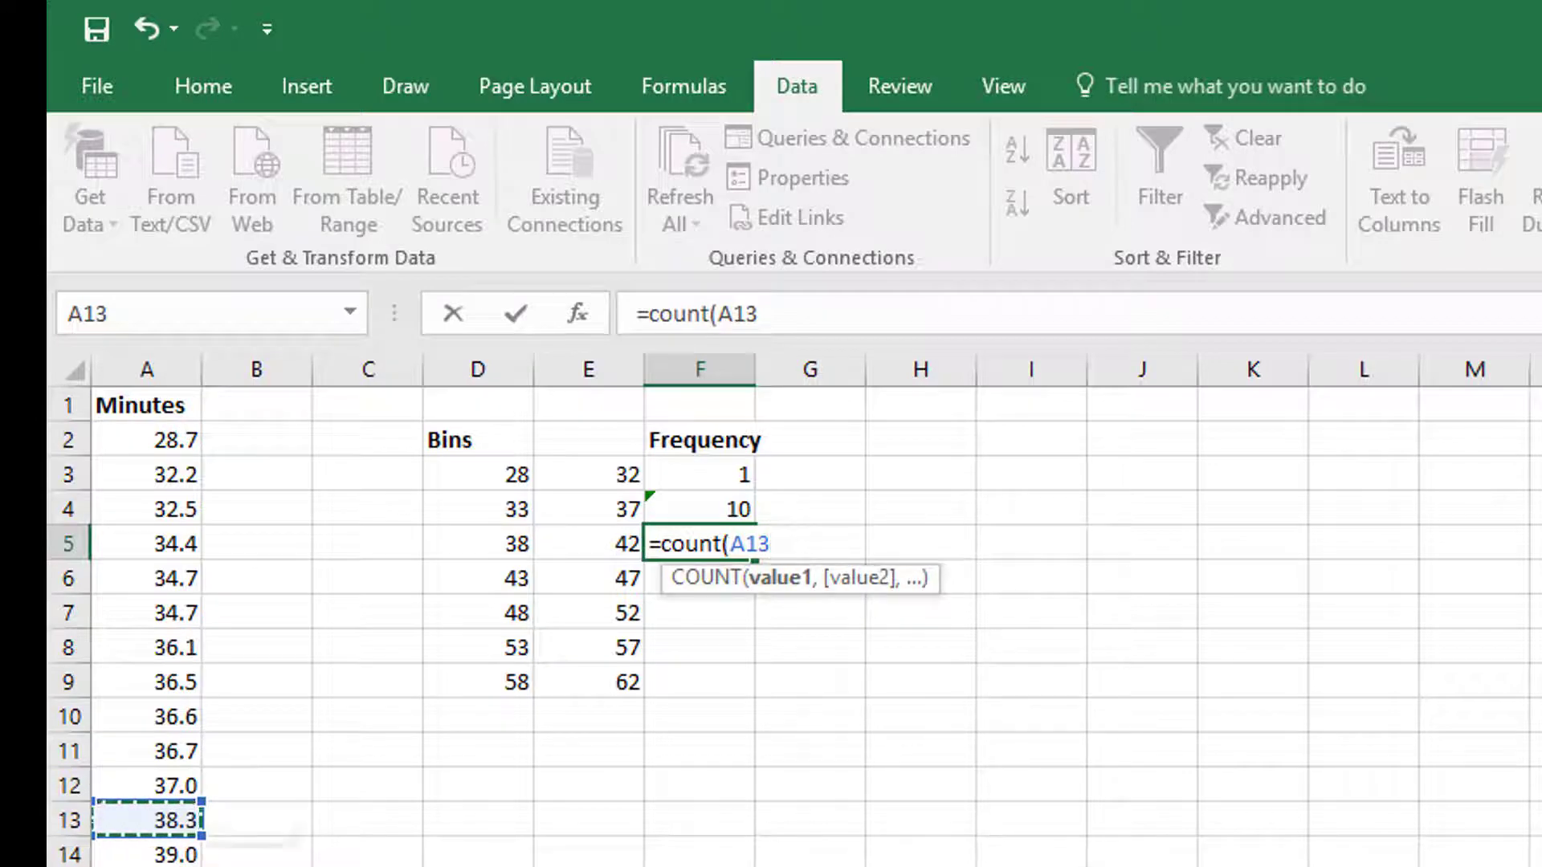
pyautogui.moveTo(162, 818); pyautogui.dragTo(162, 863)
pyautogui.write(')')
pyautogui.press('Return')
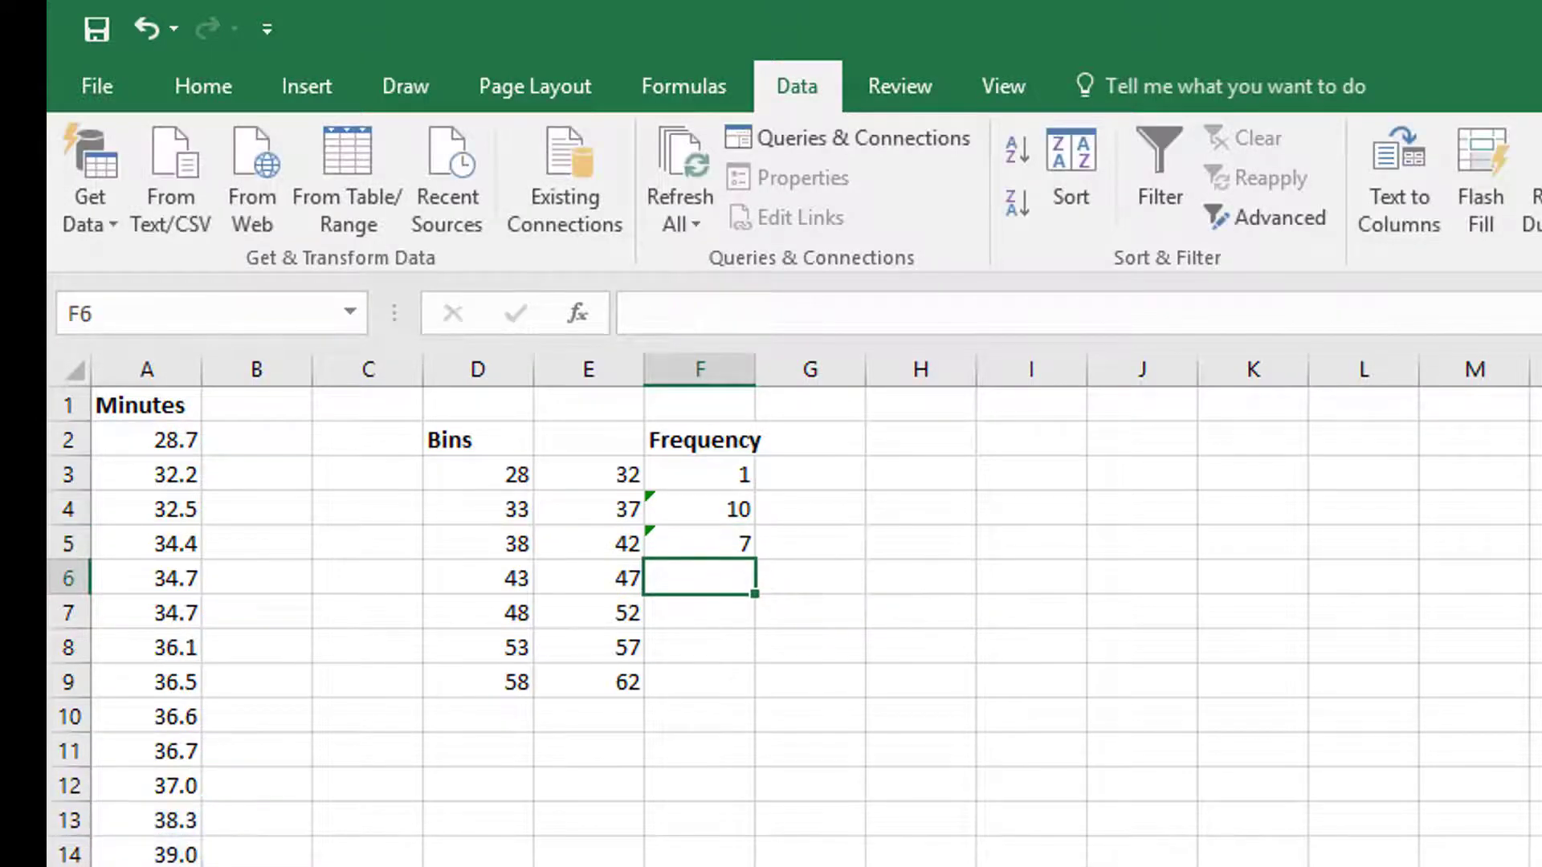
# Count the fourth bin with =COUNT over A20:A34, giving 15.
pyautogui.write('=count(')
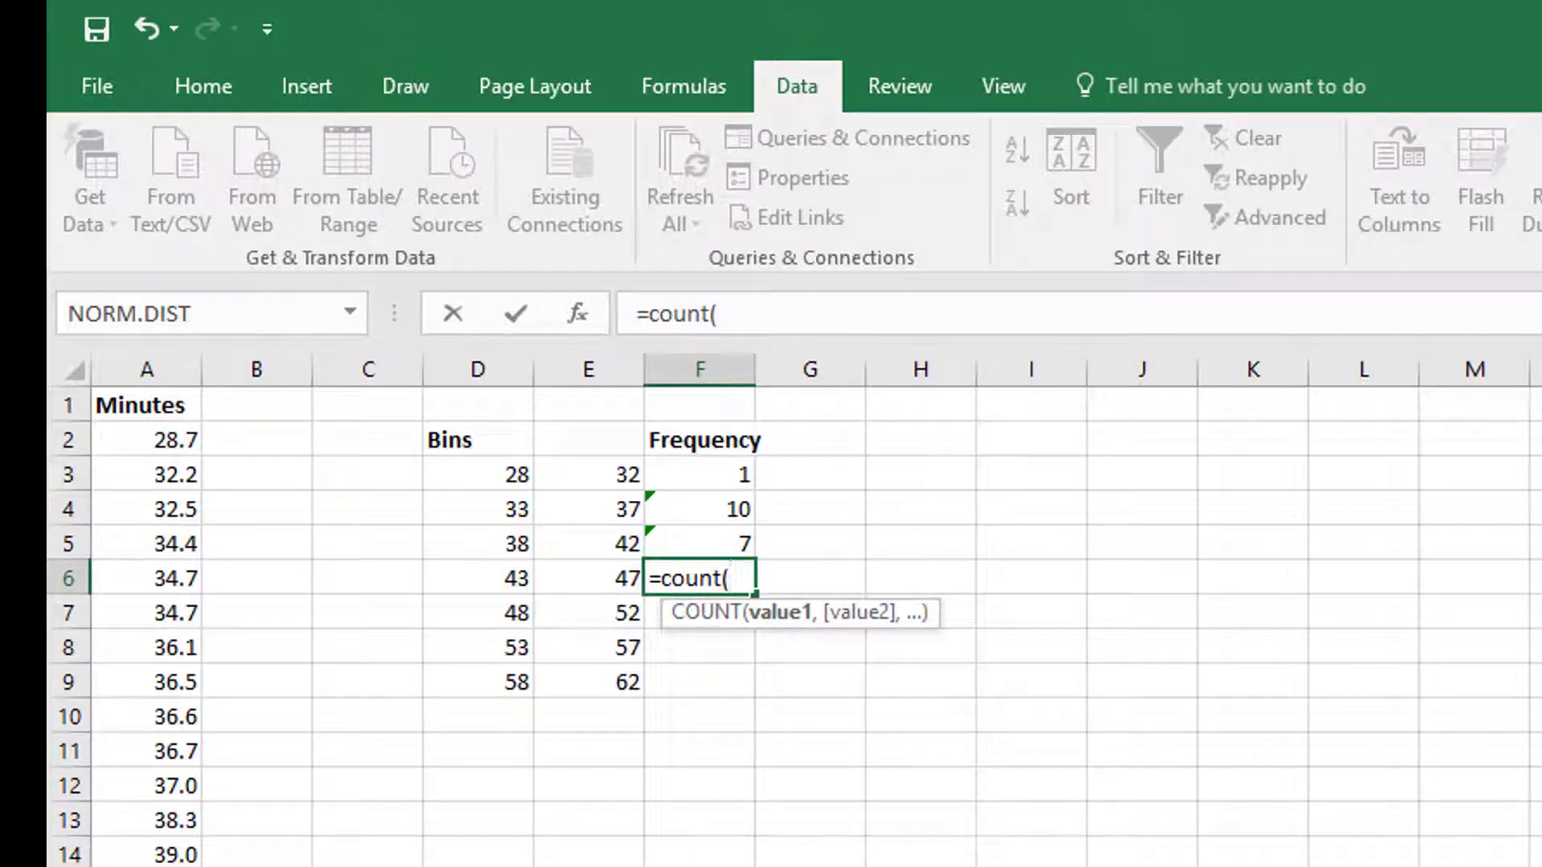
pyautogui.write('A20')
pyautogui.scroll(-1, 795, 627)
pyautogui.scroll(-1, 795, 626)
pyautogui.scroll(-2, 795, 626)
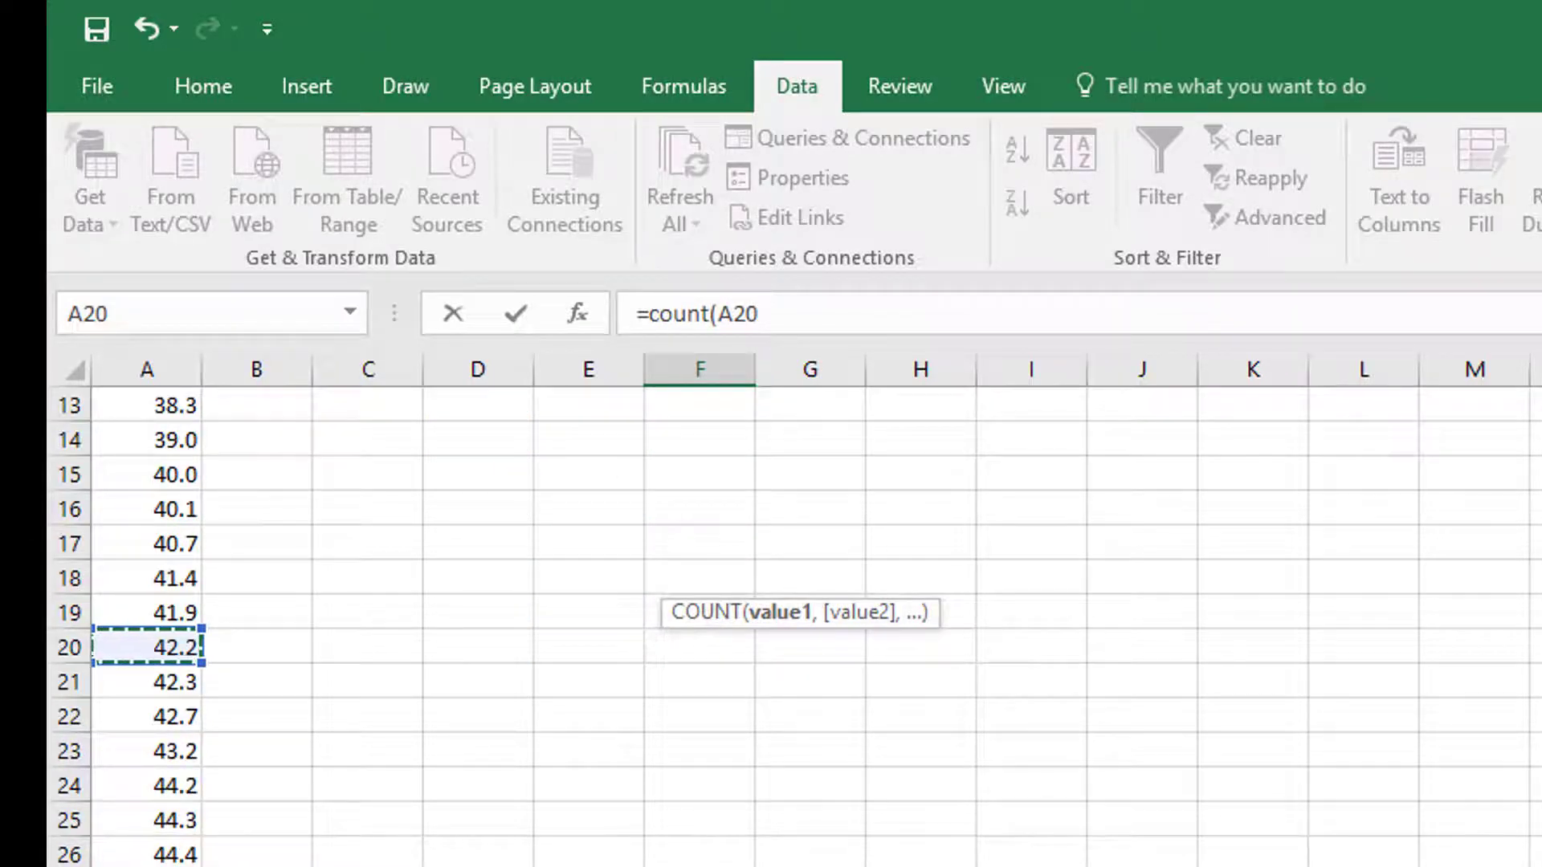
pyautogui.hotkey('ctrl', 'shift', 'Down')
pyautogui.write(')')
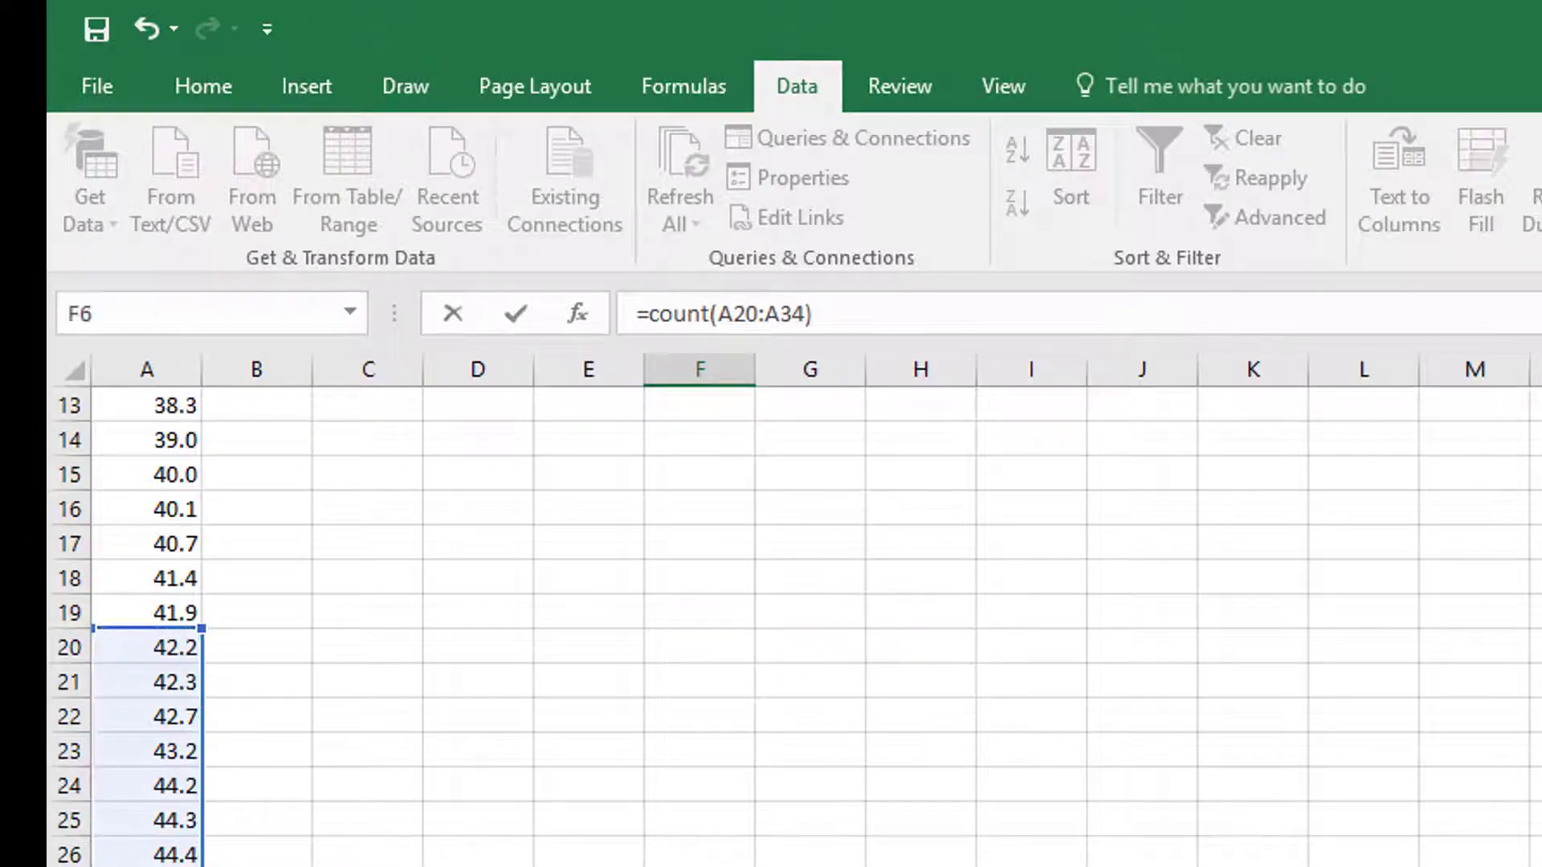
pyautogui.press('Return')
pyautogui.scroll(2, 795, 627)
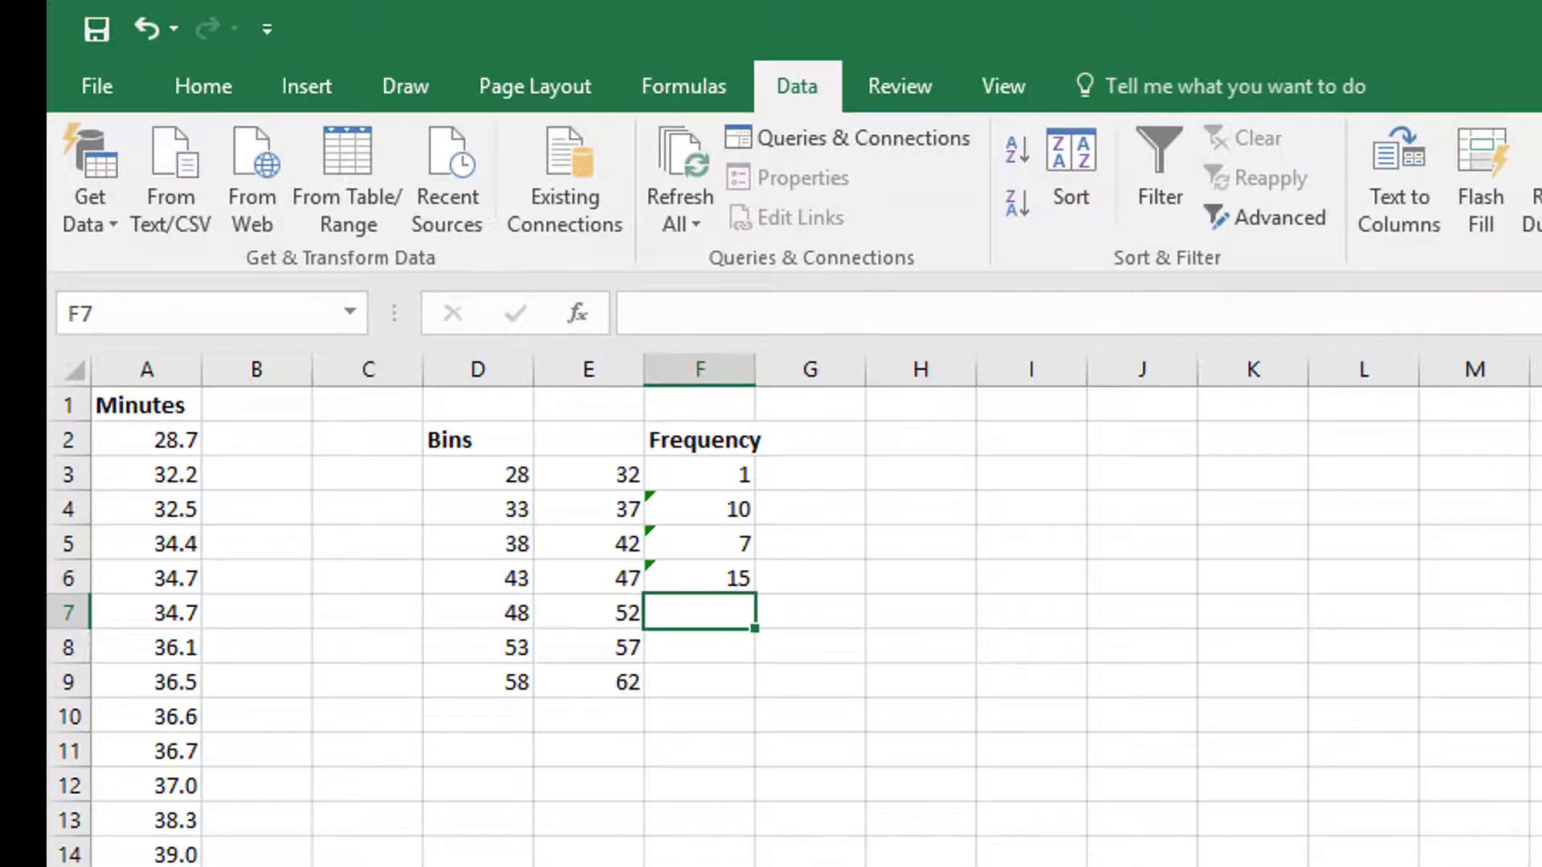
# Count the fifth bin with =COUNT starting at A35, giving 10.
pyautogui.write('=count(')
pyautogui.scroll(-4, 795, 626)
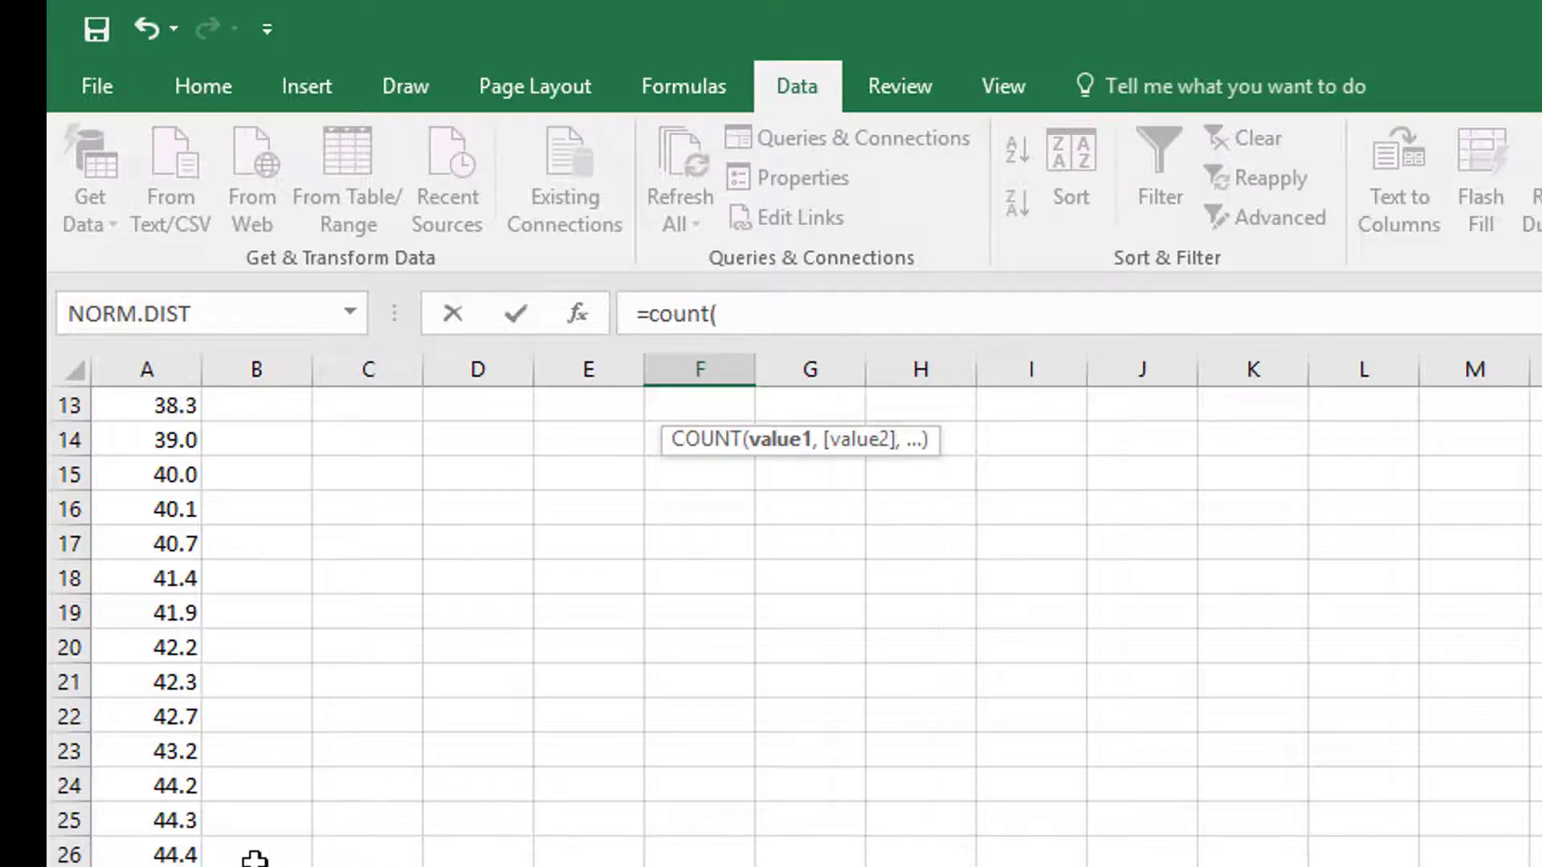
pyautogui.hotkey('ctrl', 'Down')
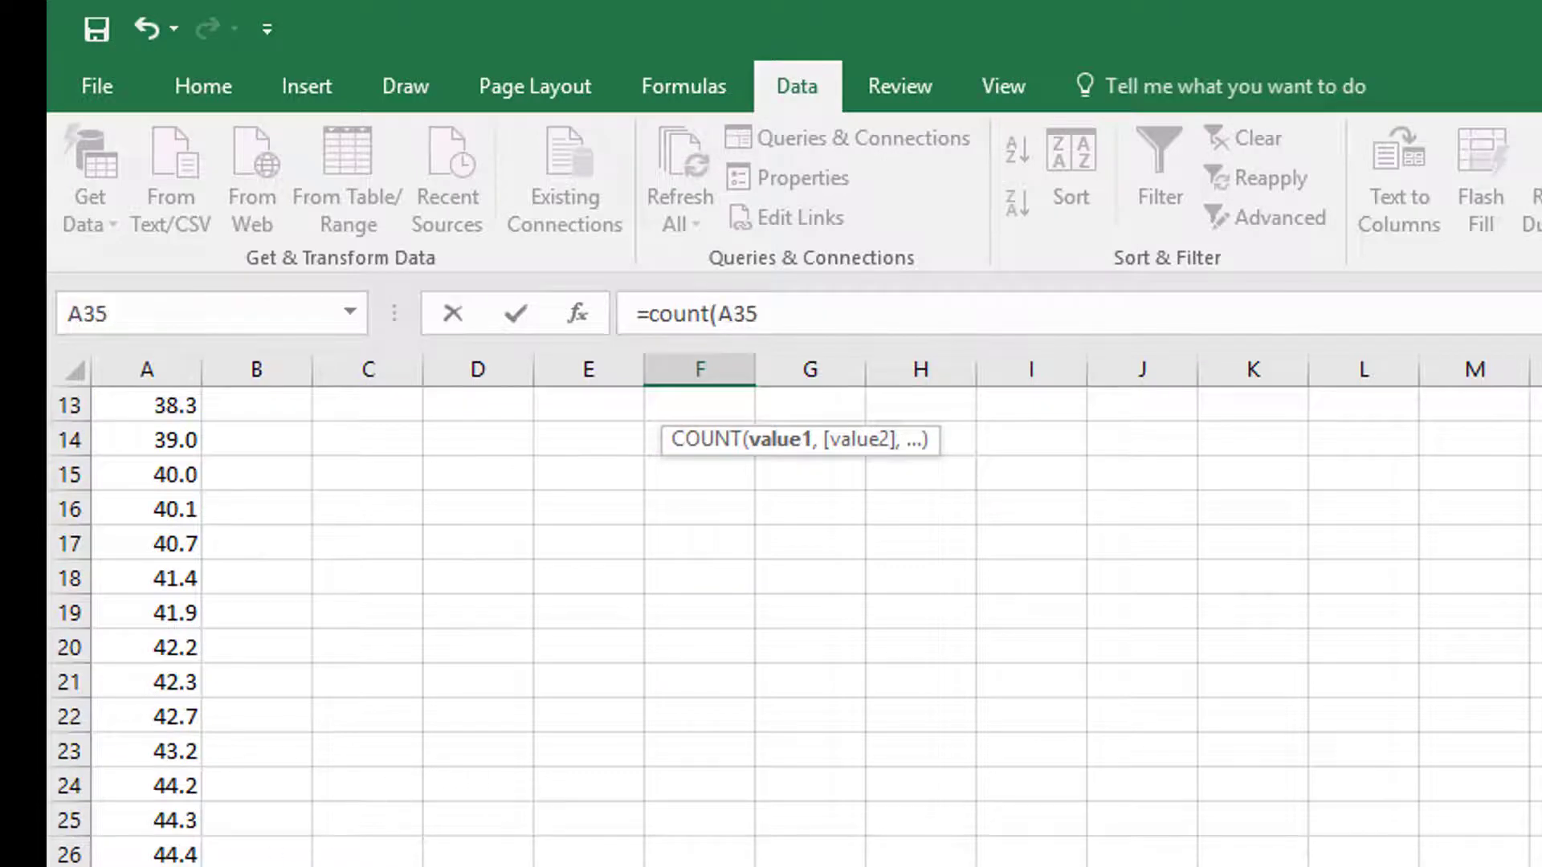
pyautogui.scroll(-5, 157, 747)
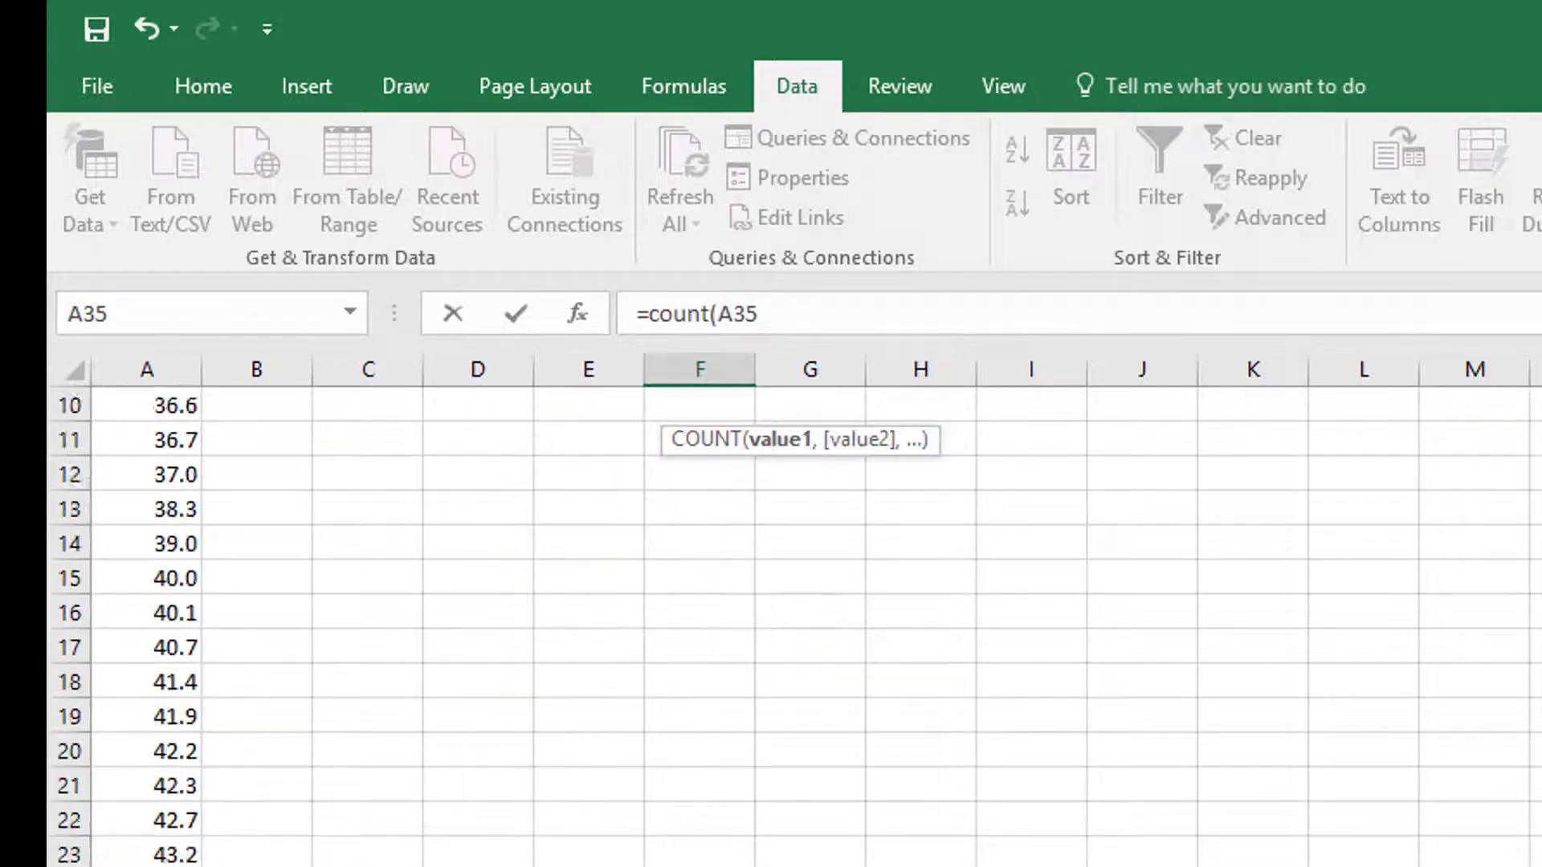
pyautogui.scroll(-3, 157, 747)
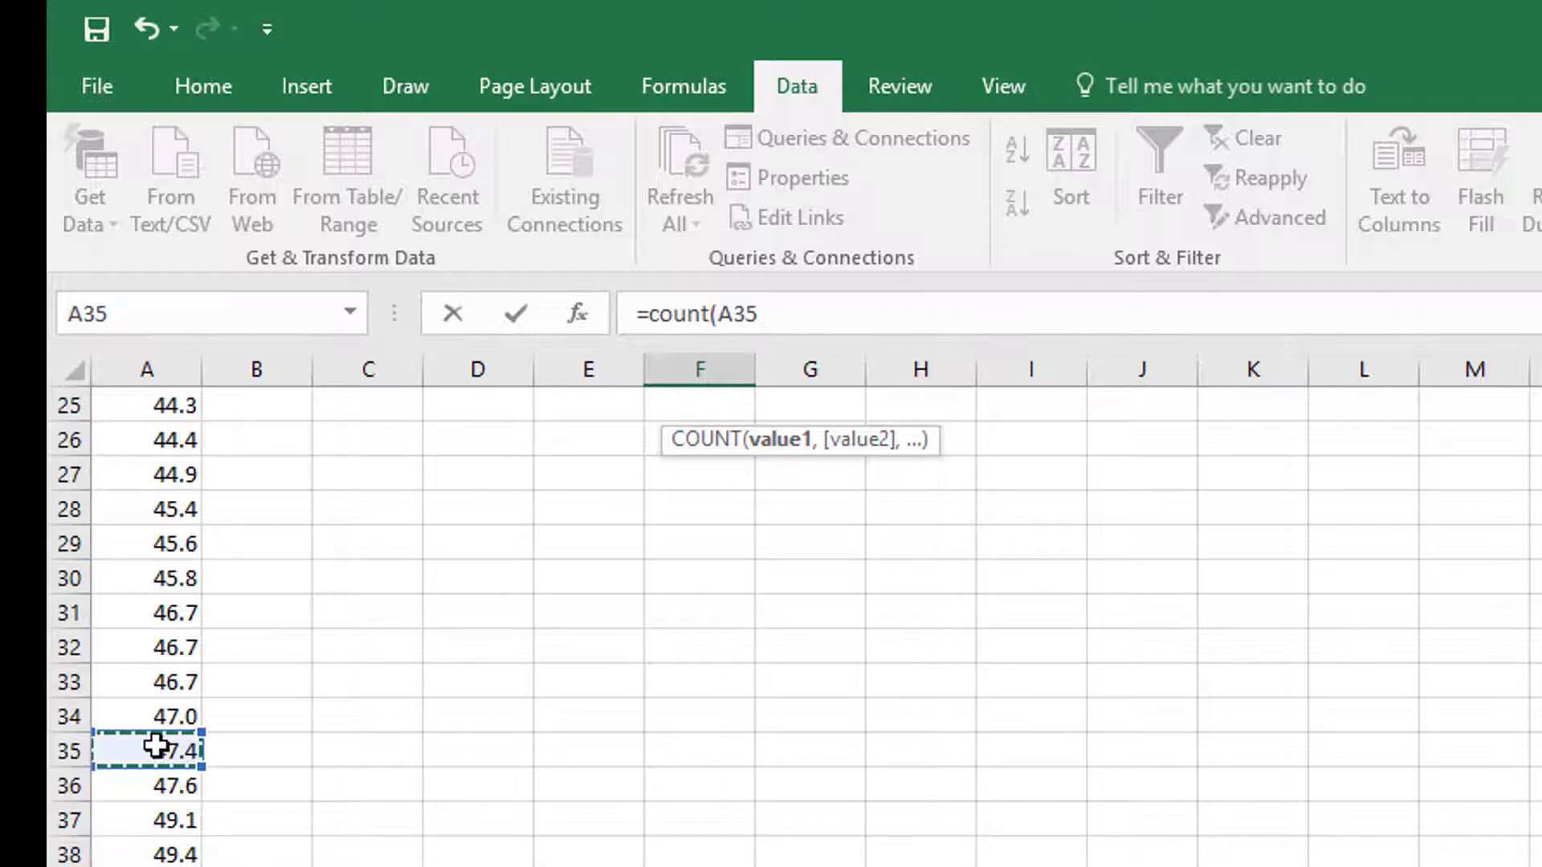
pyautogui.moveTo(157, 747); pyautogui.dragTo(156, 866)
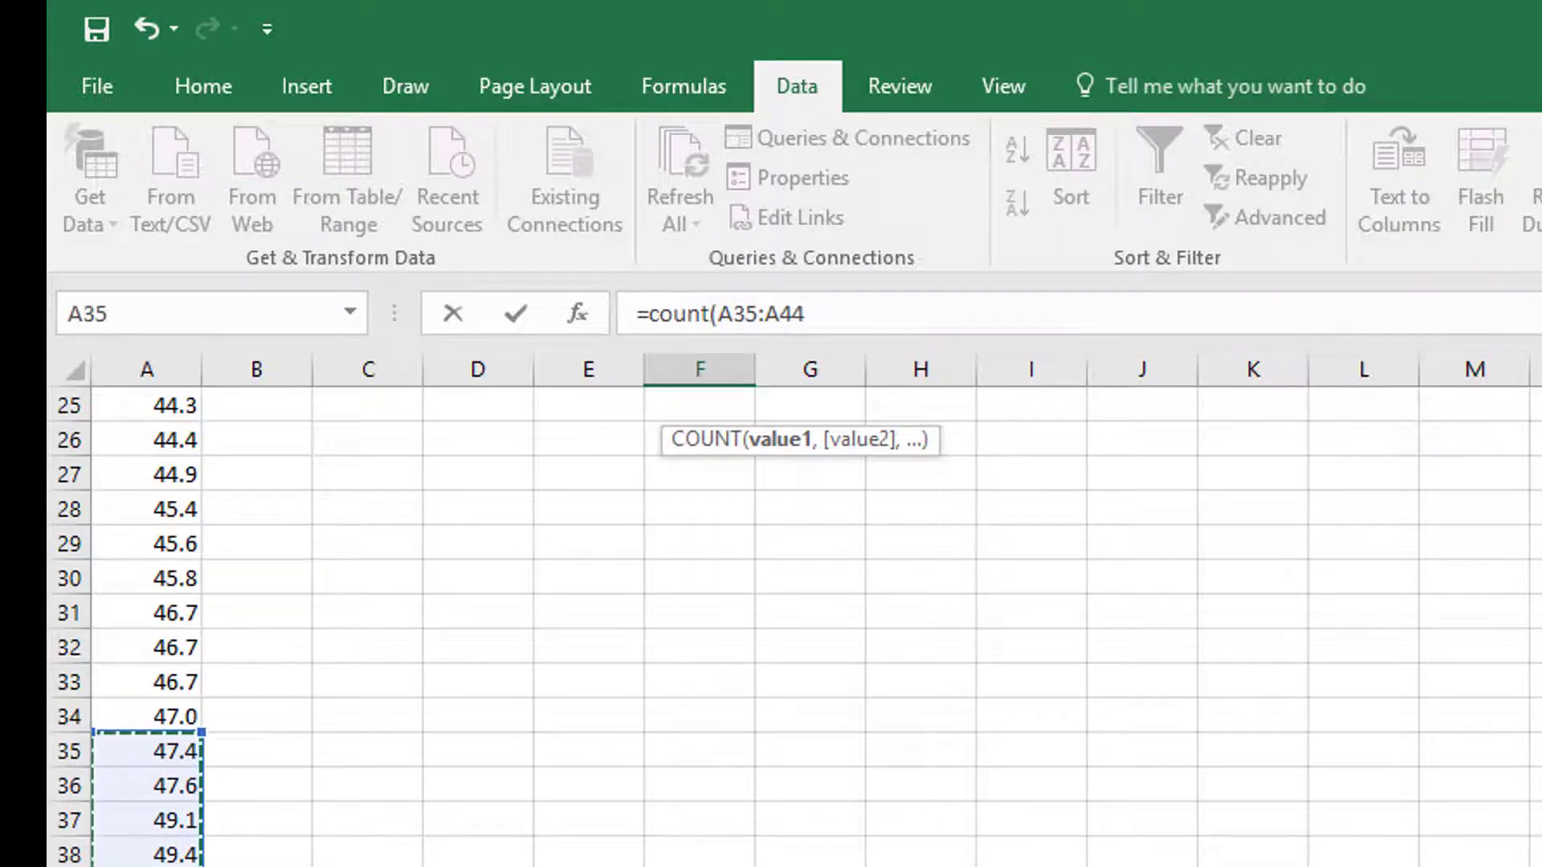
pyautogui.write(')')
pyautogui.press('Return')
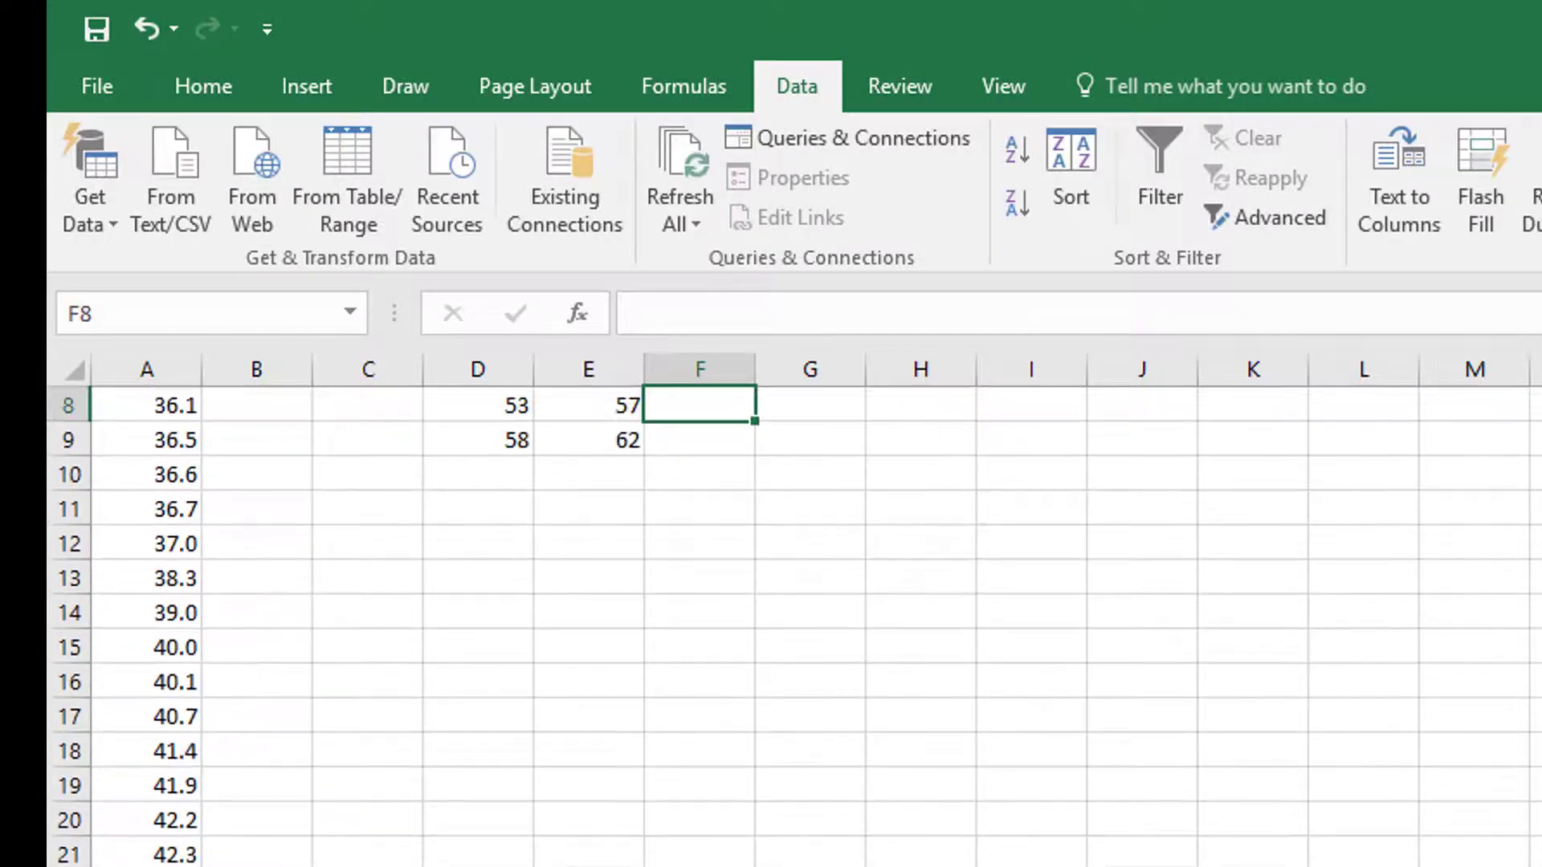
# Count the sixth bin over A45:A48 (4) and enter 1 for the last bin.
pyautogui.write('=count(')
pyautogui.scroll(-5, 771, 627)
pyautogui.scroll(-3, 770, 626)
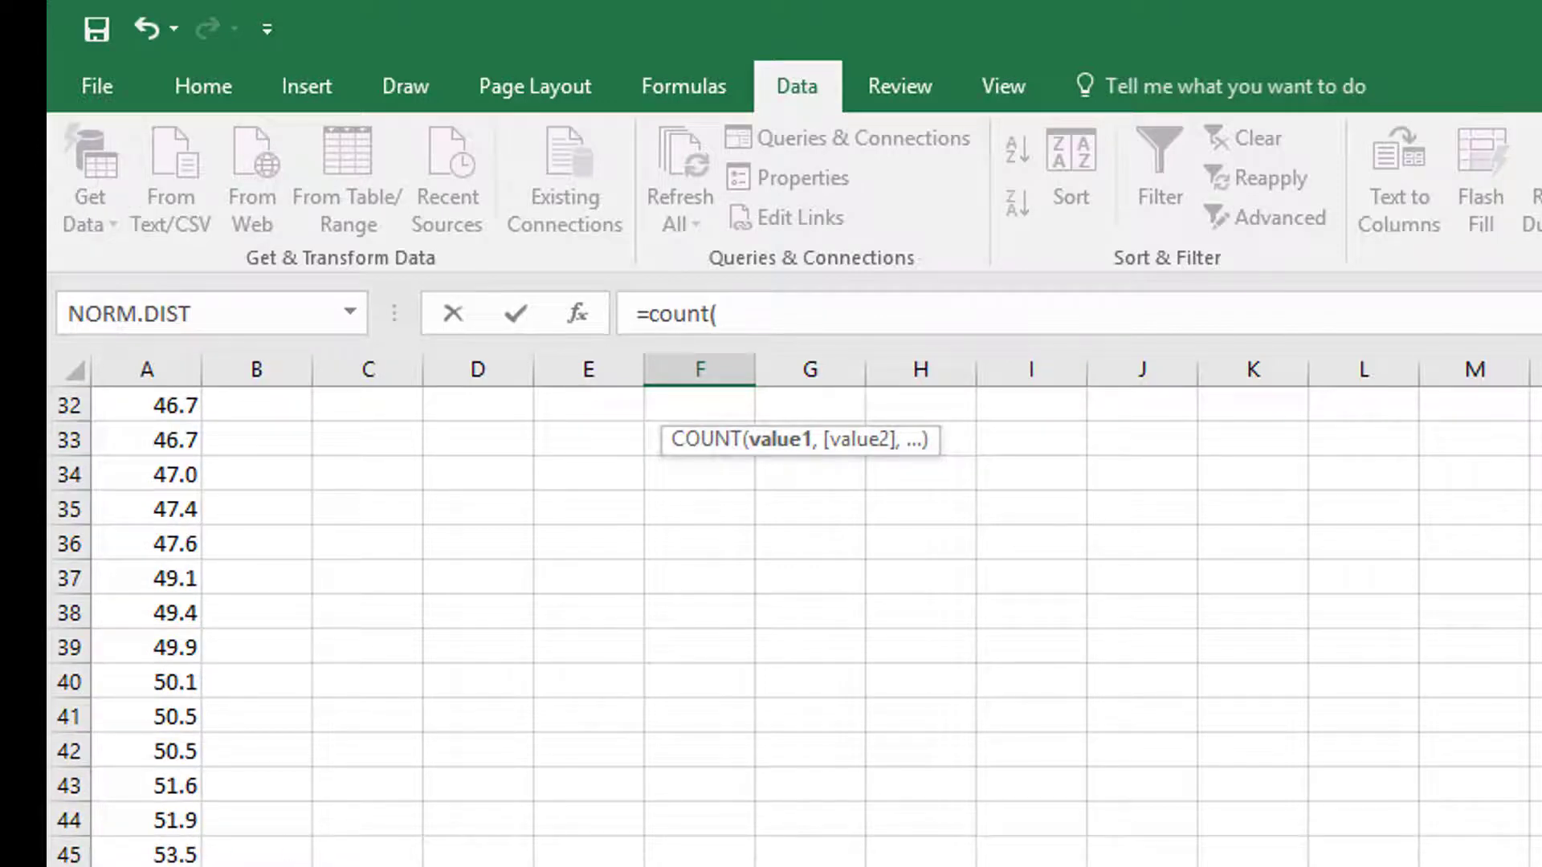
pyautogui.scroll(10, 726, 846)
pyautogui.scroll(-6, 702, 843)
pyautogui.scroll(-5, 482, 855)
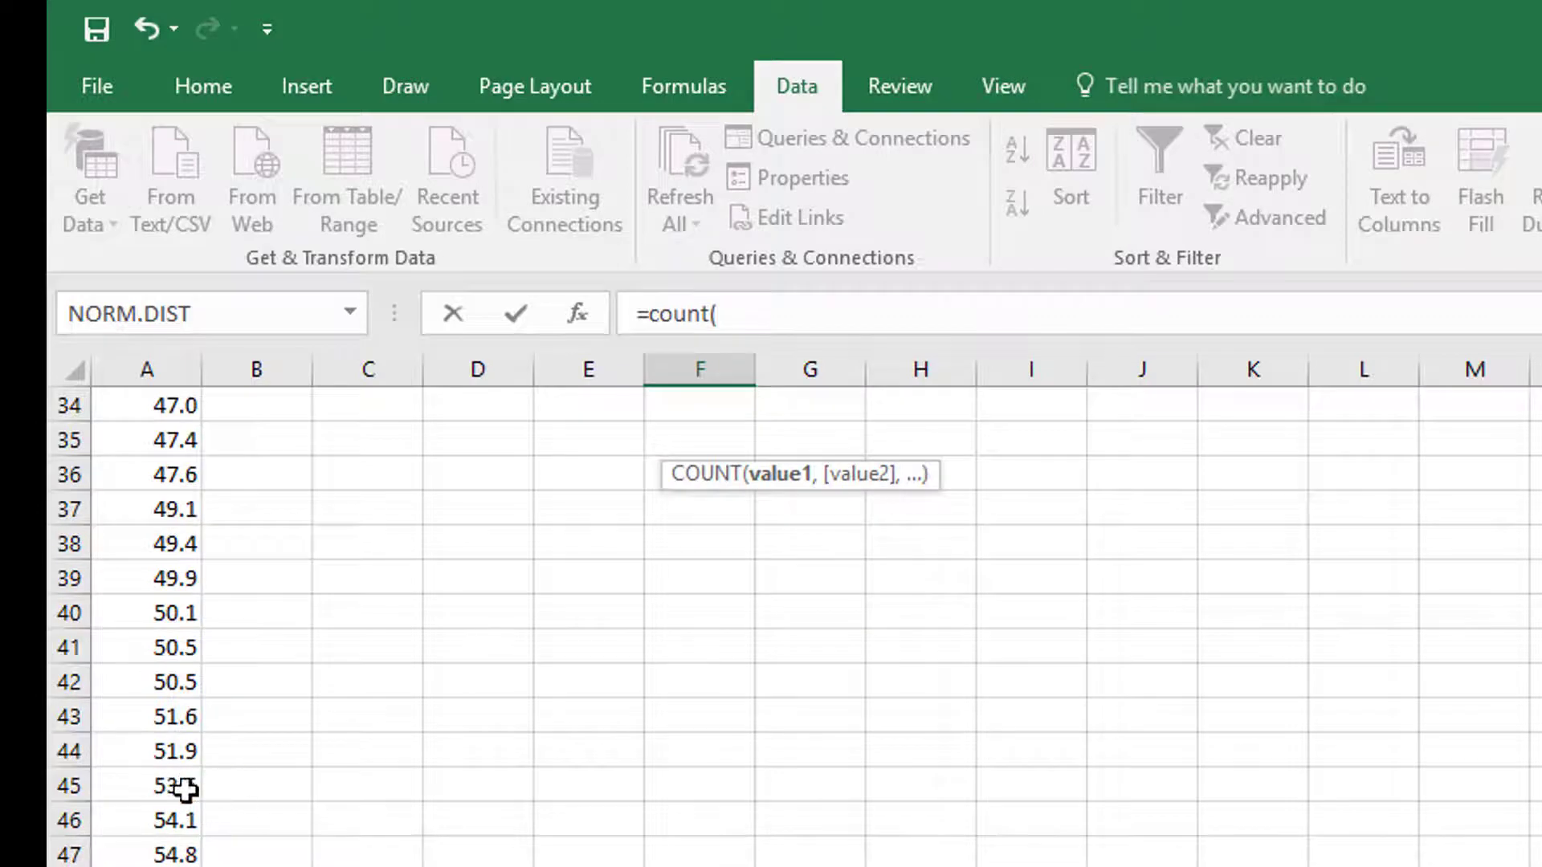
pyautogui.moveTo(186, 792); pyautogui.dragTo(181, 866)
pyautogui.write(')')
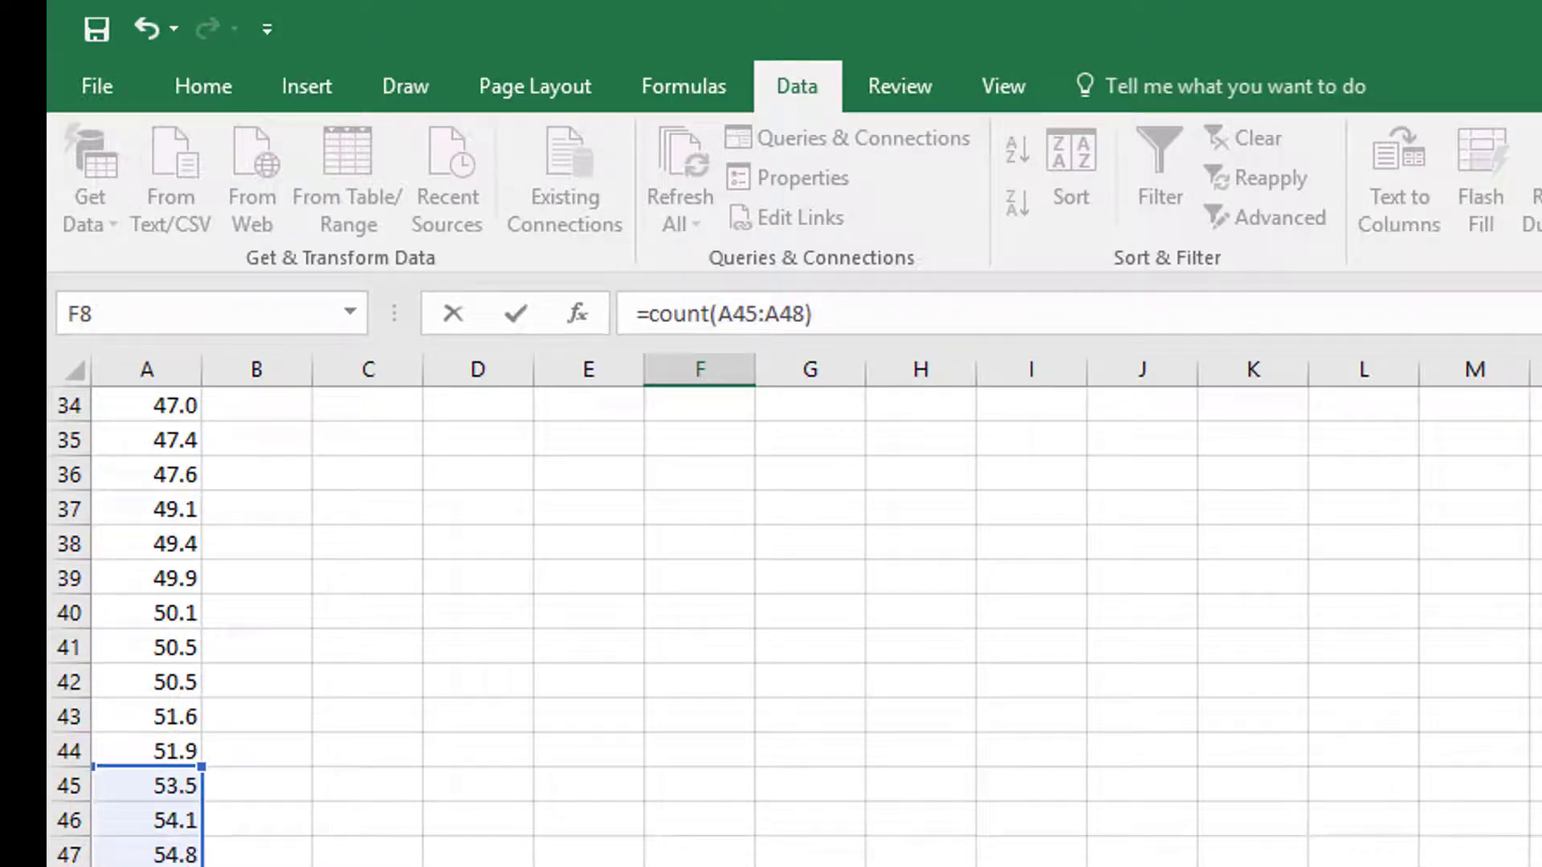
pyautogui.press('Return')
pyautogui.write('1')
pyautogui.press('Return')
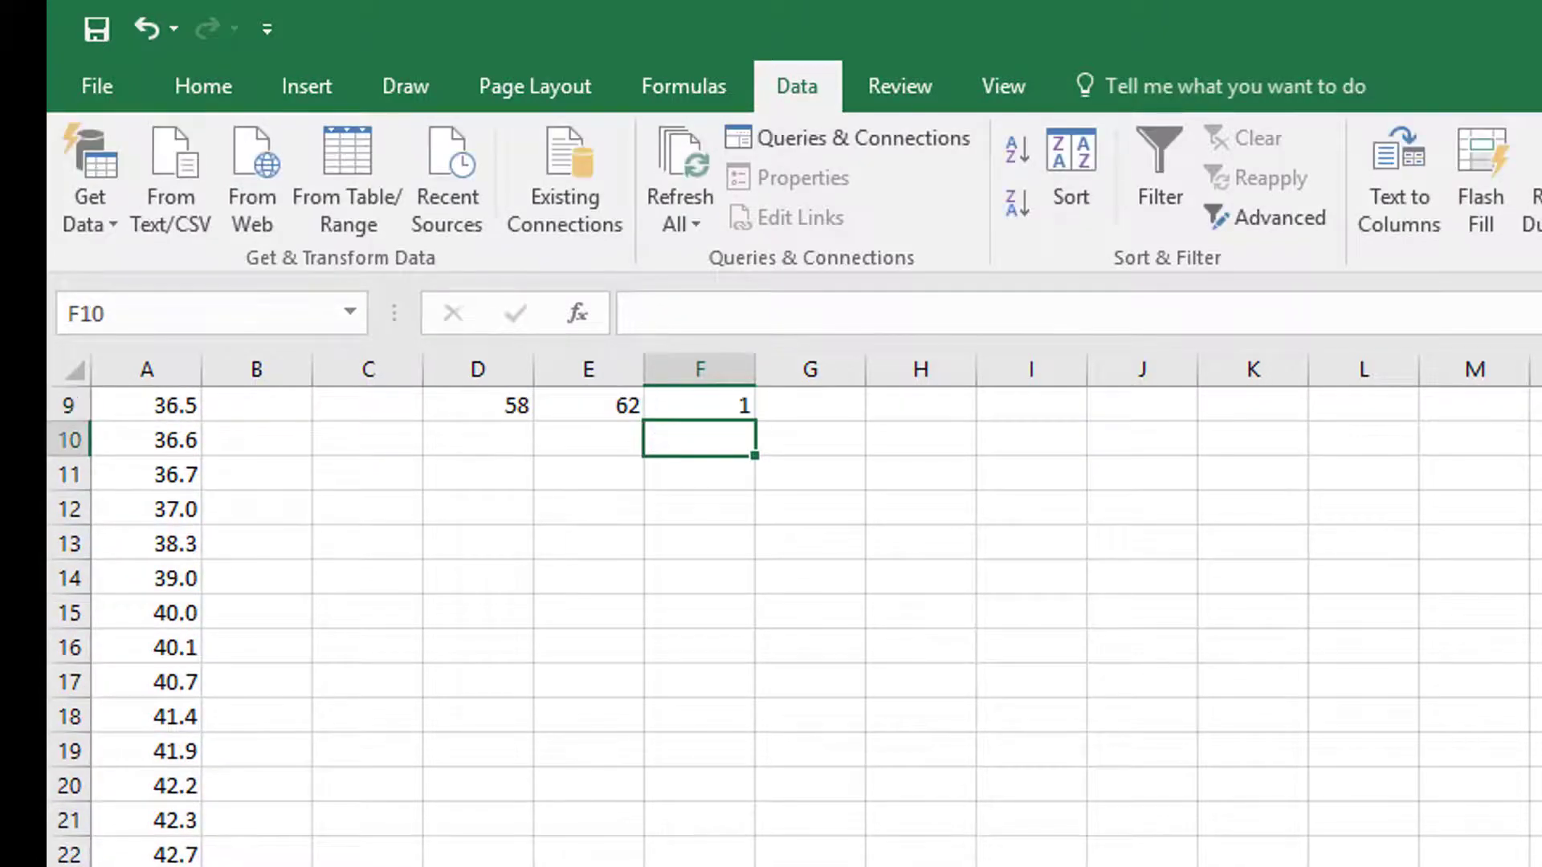
pyautogui.scroll(3, 629, 642)
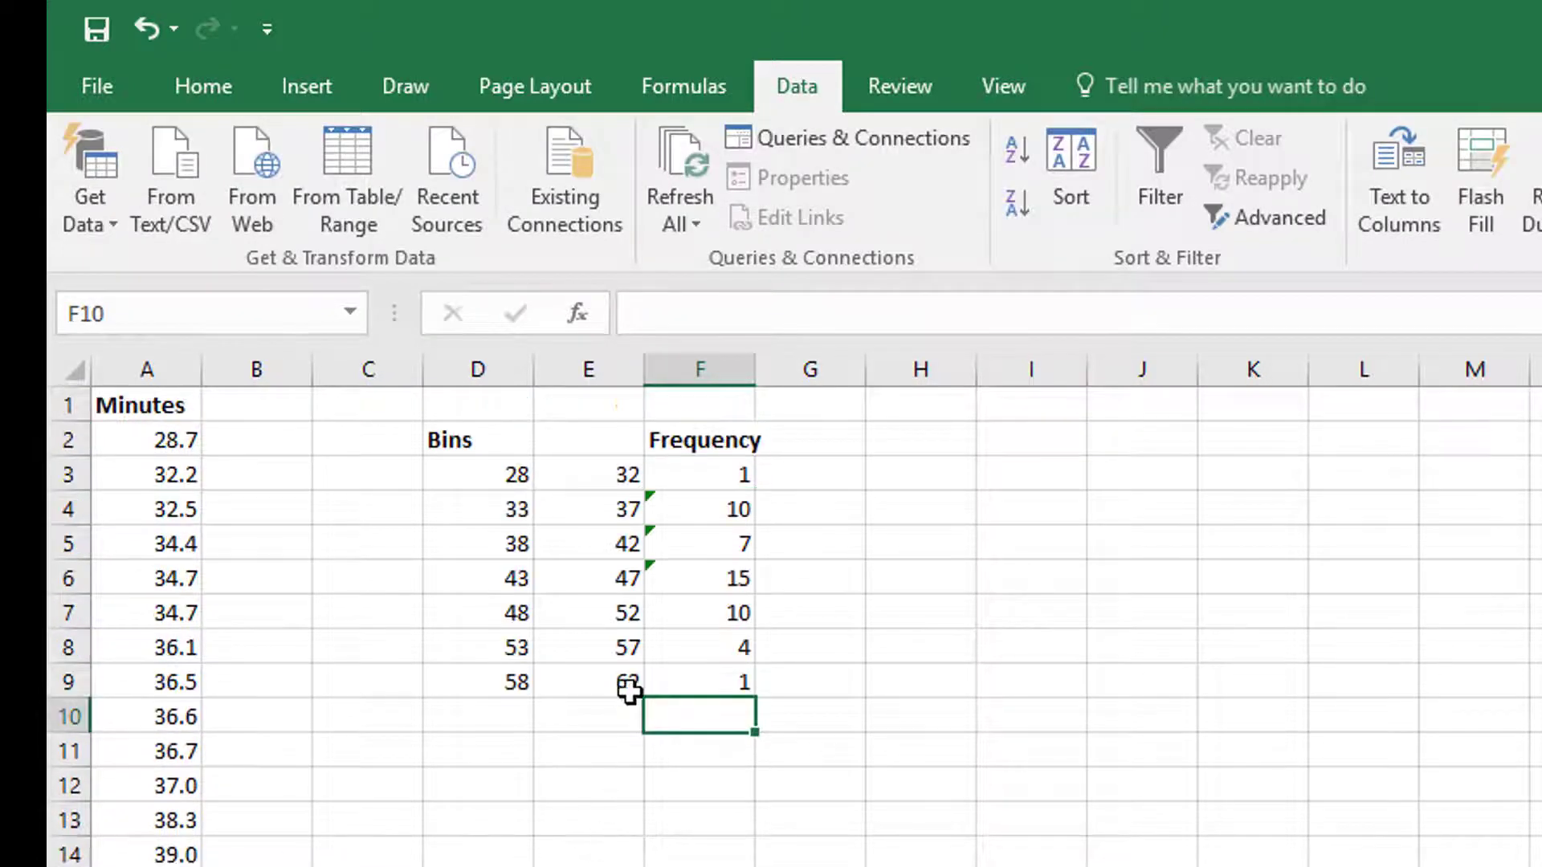
# Copy the Bins heading into E2 and clear the lower limits from column D.
pyautogui.click(467, 438)
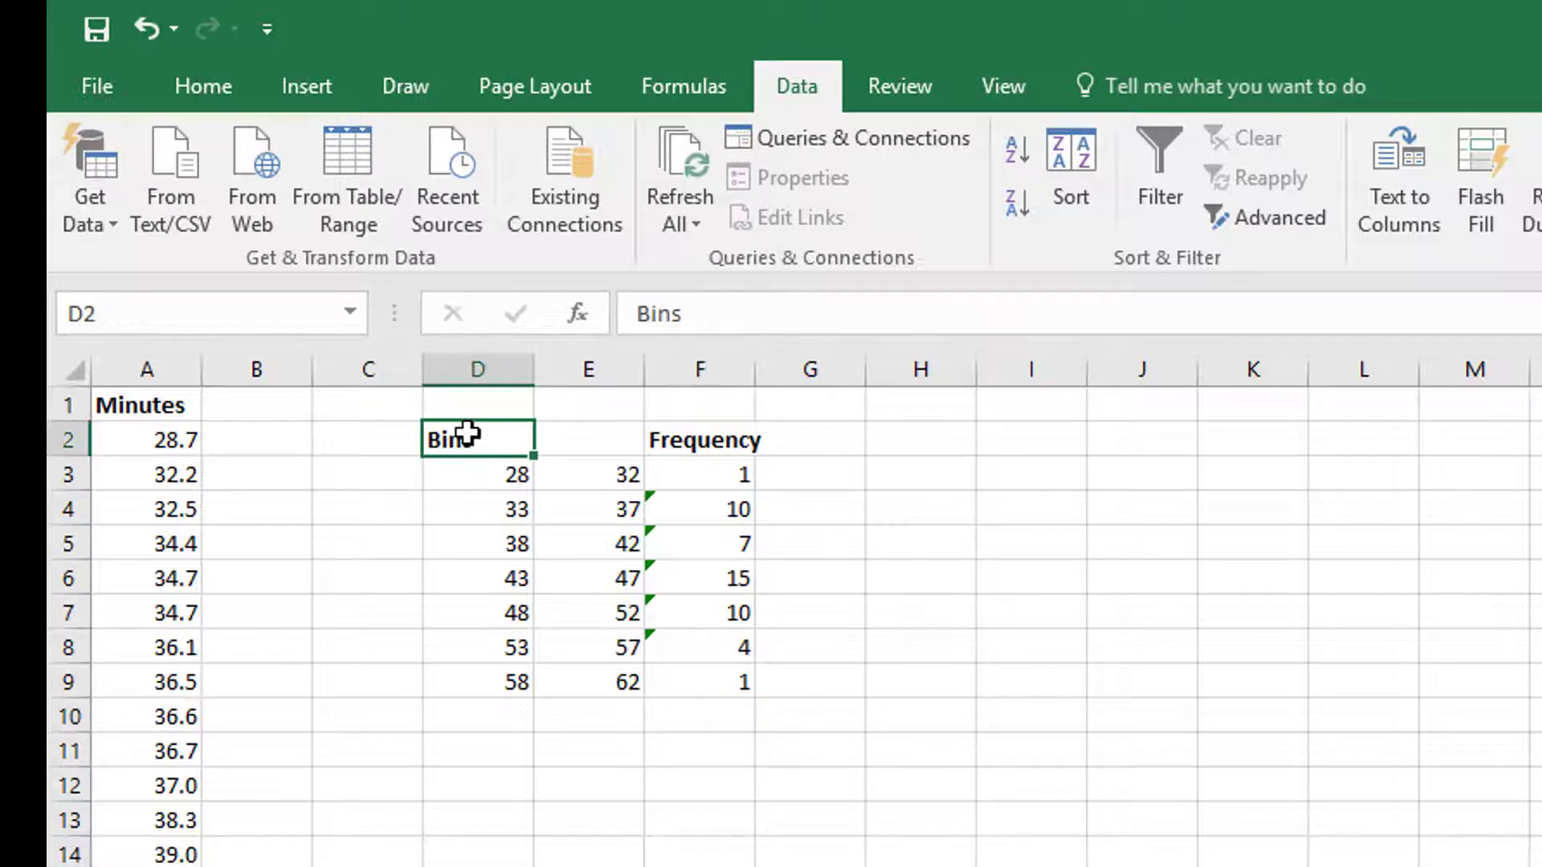
pyautogui.hotkey('ctrl', 'c')
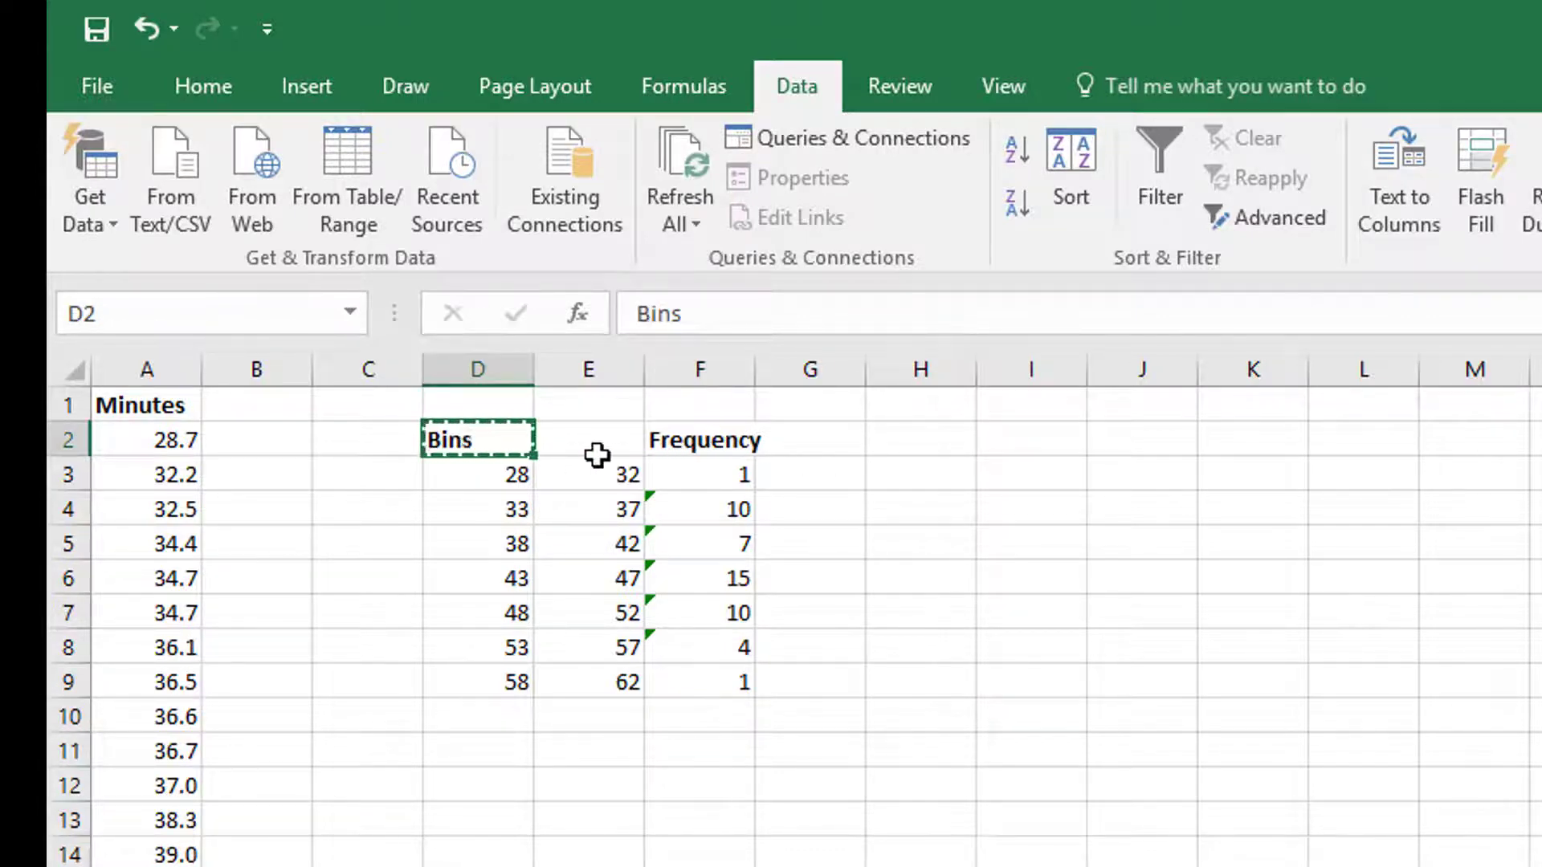
pyautogui.click(613, 436)
pyautogui.hotkey('ctrl', 'v')
pyautogui.moveTo(498, 475); pyautogui.dragTo(485, 670)
pyautogui.press('Delete')
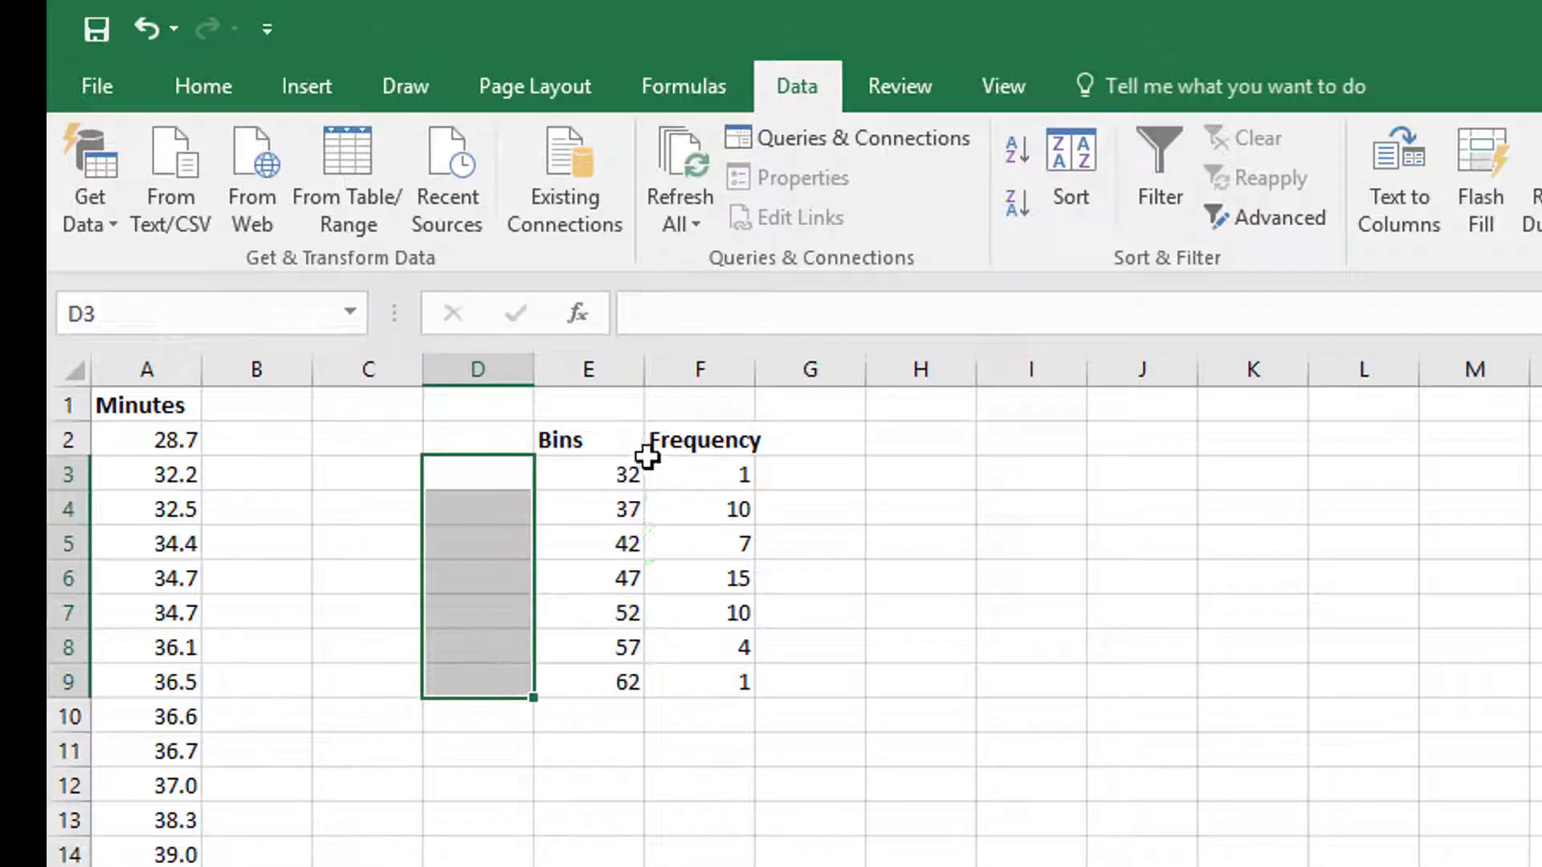
# Format the upper limits 32 through 62 in E3:E9 with one decimal place.
pyautogui.click(632, 475)
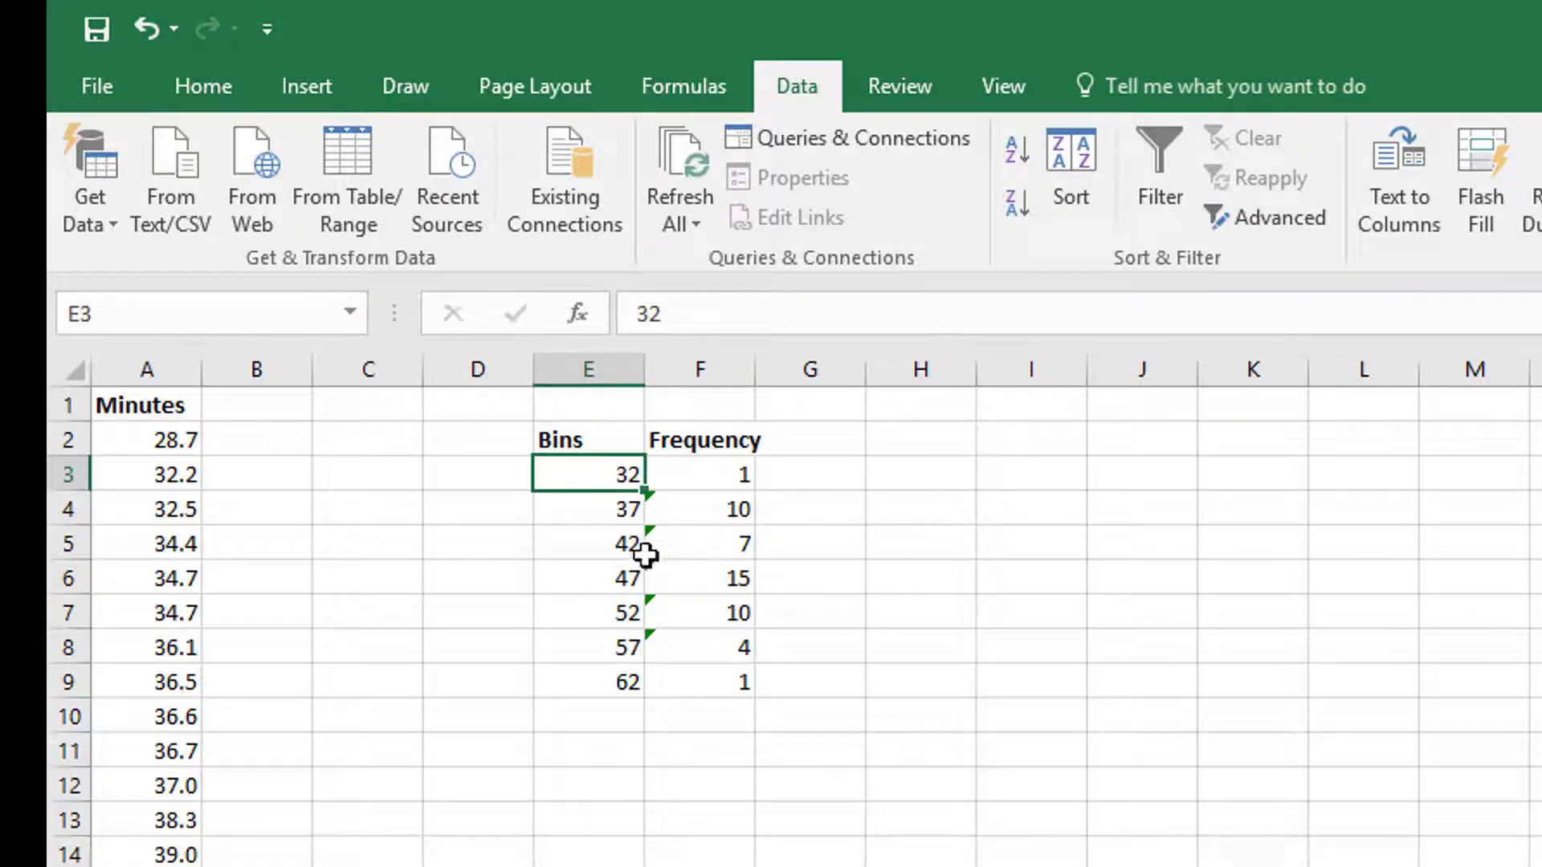
pyautogui.moveTo(579, 468); pyautogui.dragTo(586, 682)
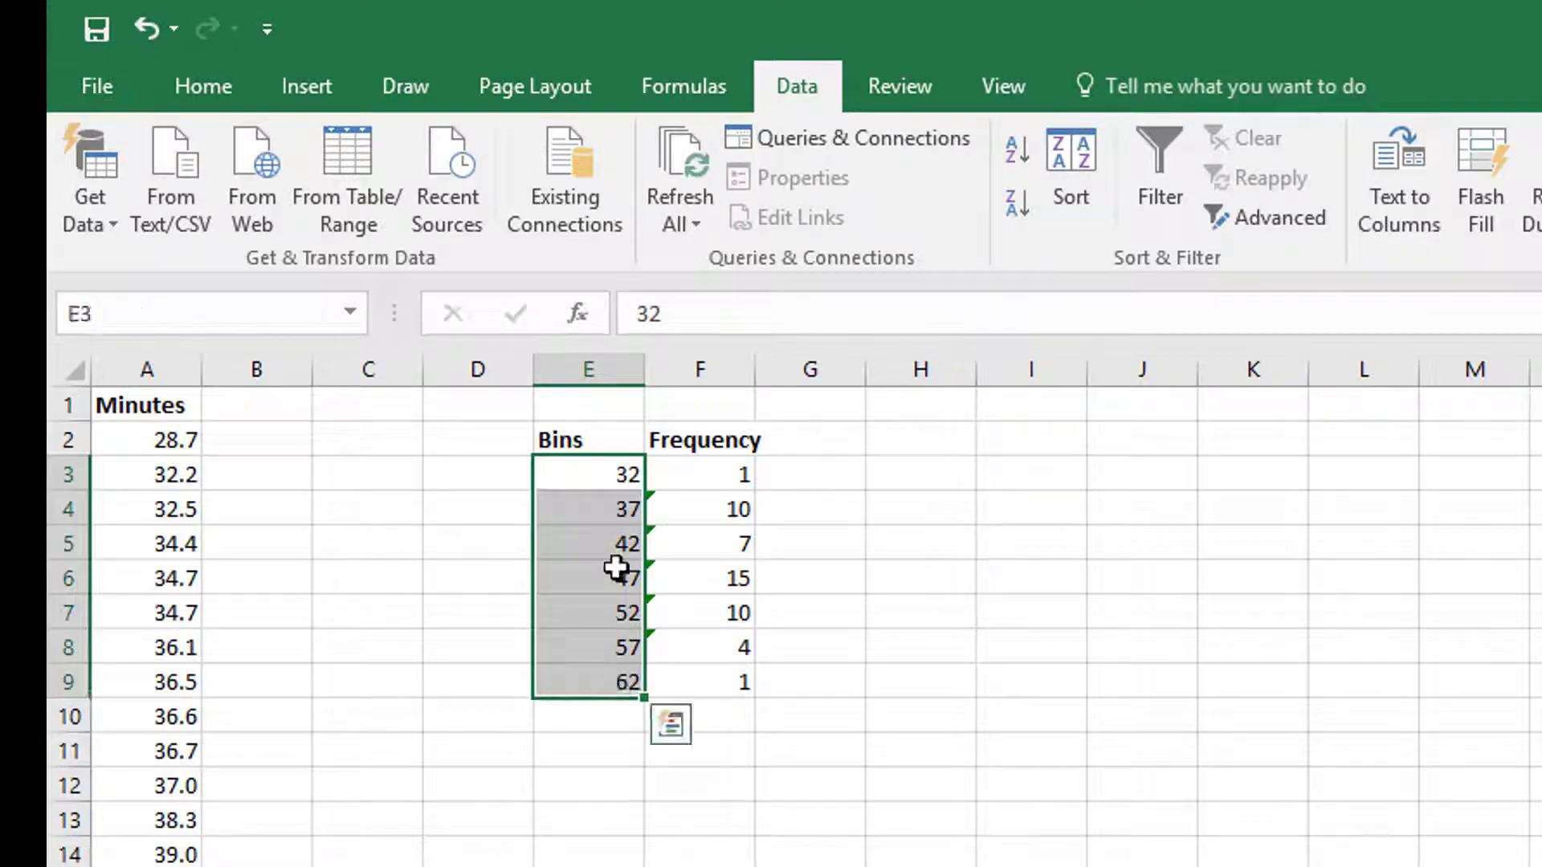
pyautogui.click(219, 90)
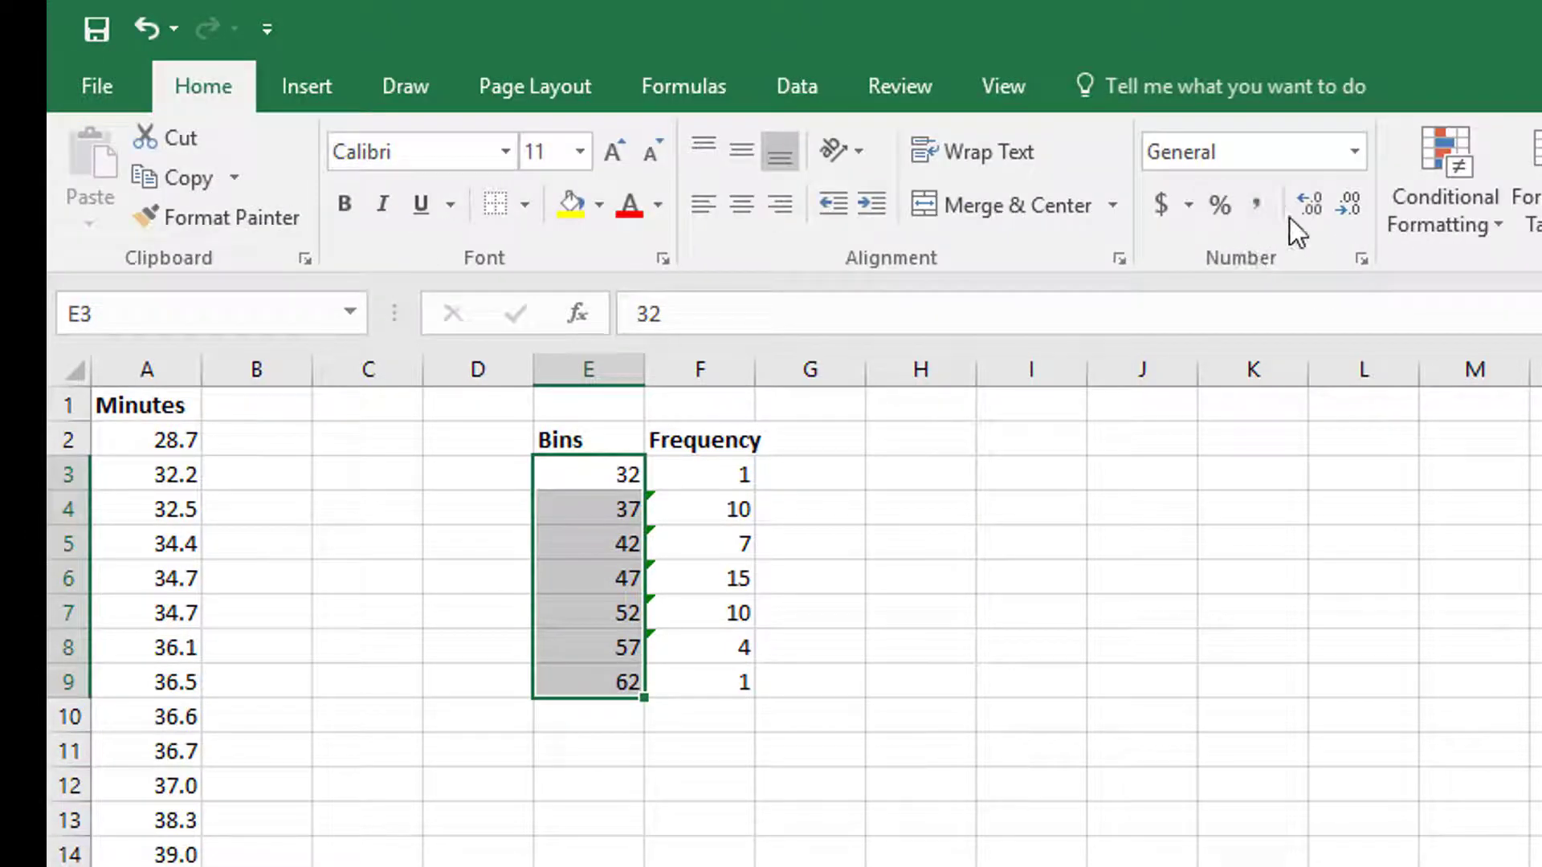
pyautogui.click(1310, 202)
pyautogui.click(700, 863)
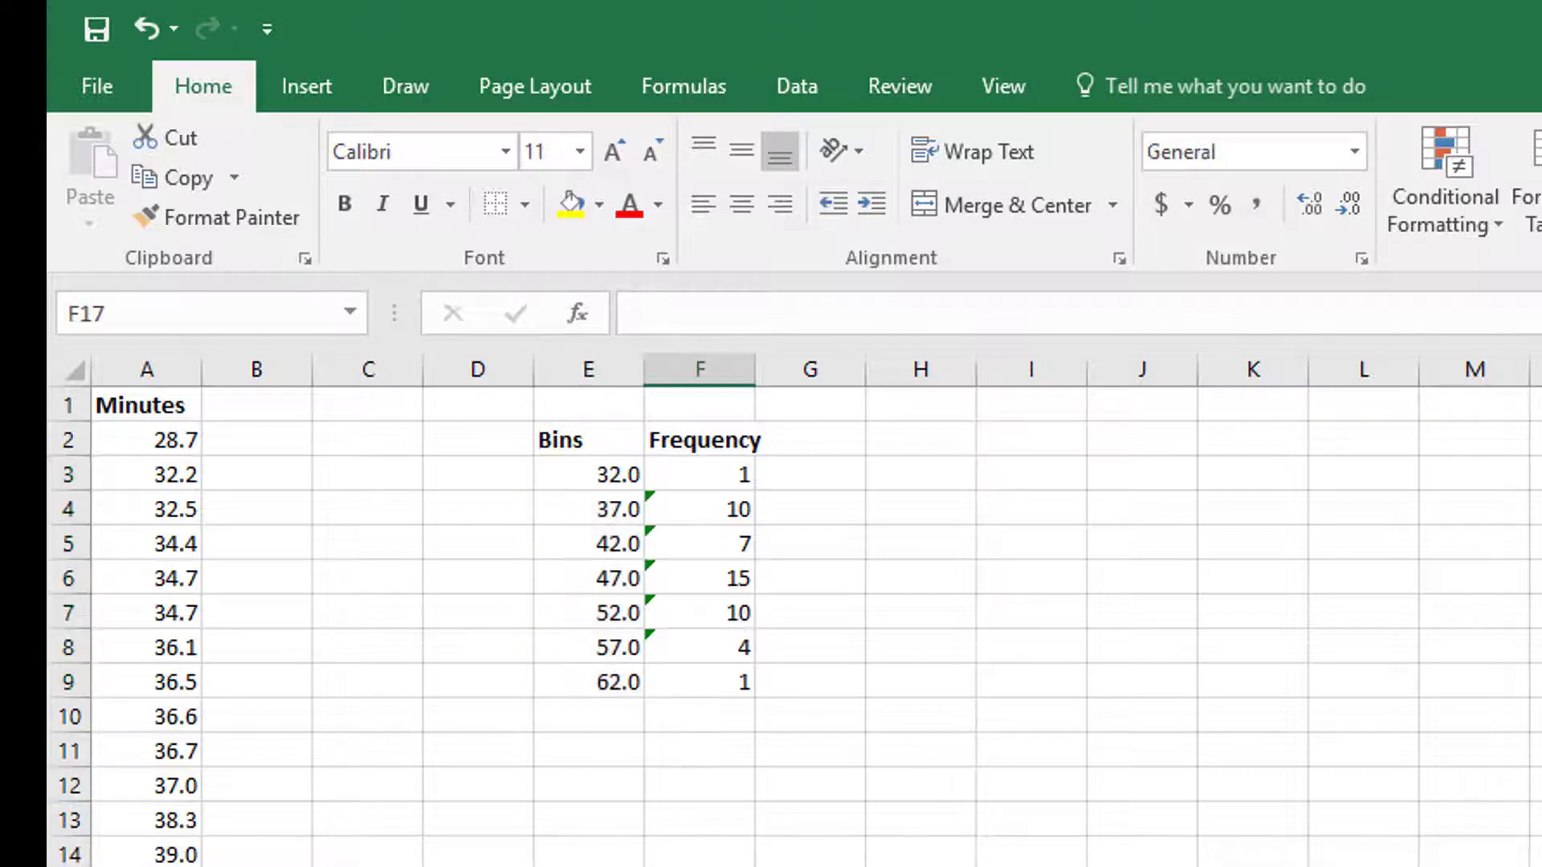
# Enter =SUM(F3:F9) in F11 to total the frequencies, giving 48.
pyautogui.click(703, 781)
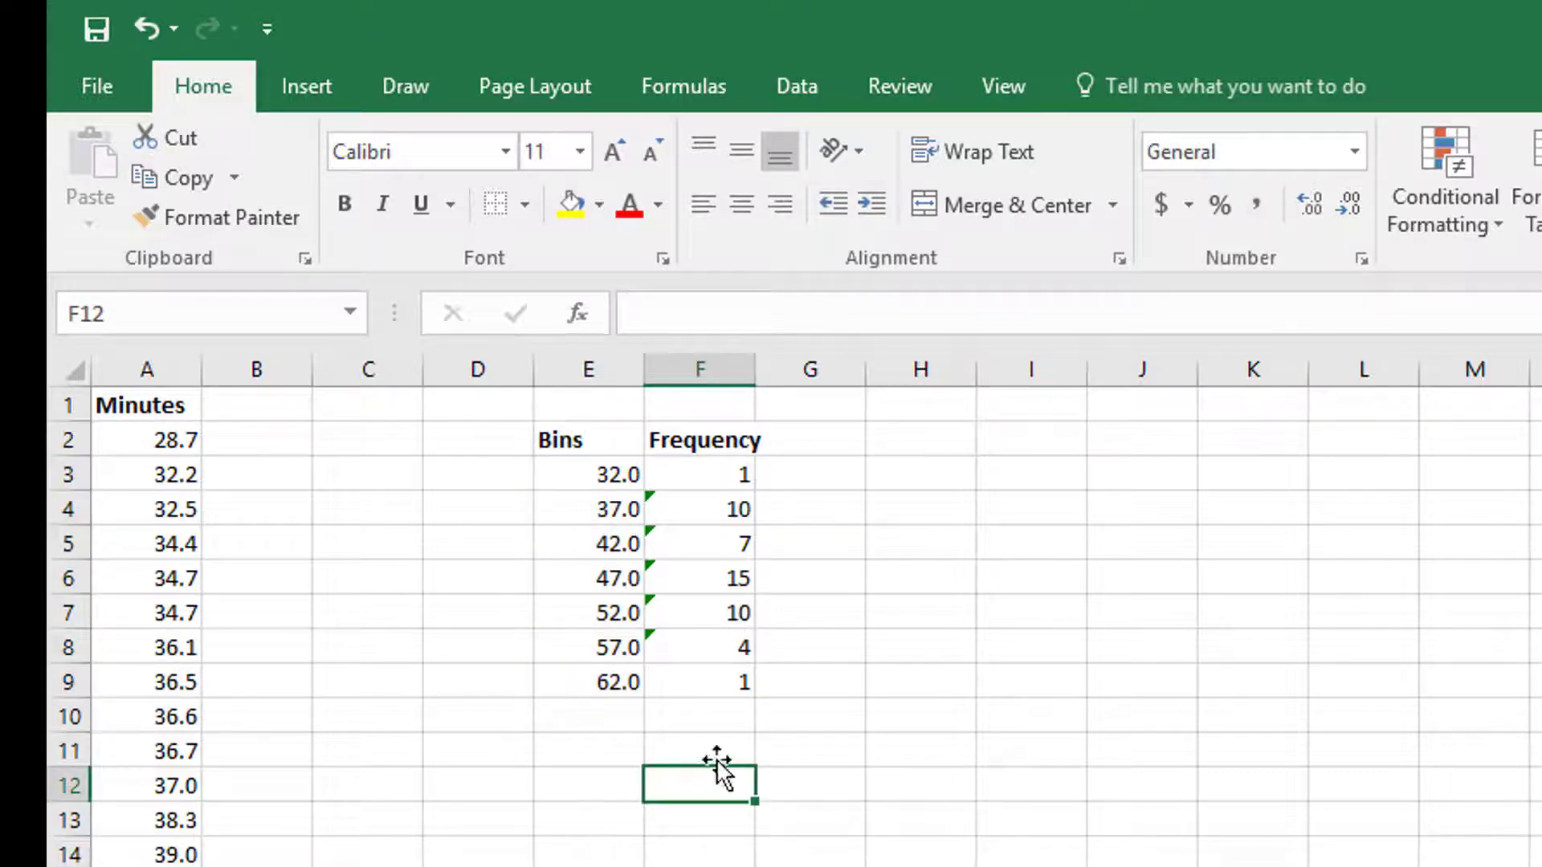
pyautogui.click(721, 751)
pyautogui.write('=sum(')
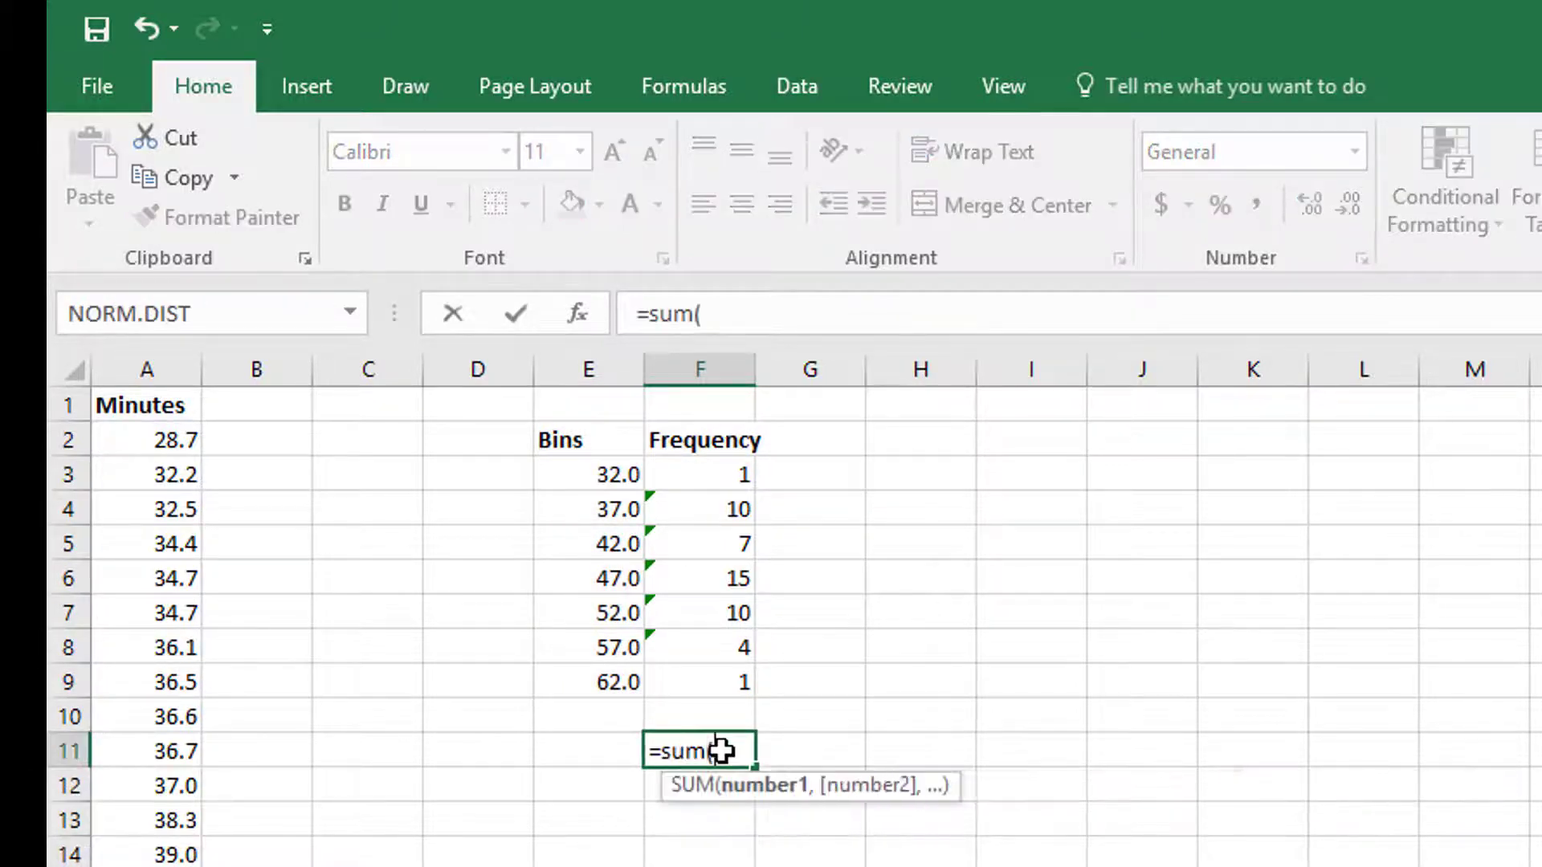
pyautogui.moveTo(744, 475); pyautogui.dragTo(735, 671)
pyautogui.write(')')
pyautogui.press('Return')
# Check the last Minutes value, return to the top, and review the F11 total formula.
pyautogui.scroll(-6, 747, 833)
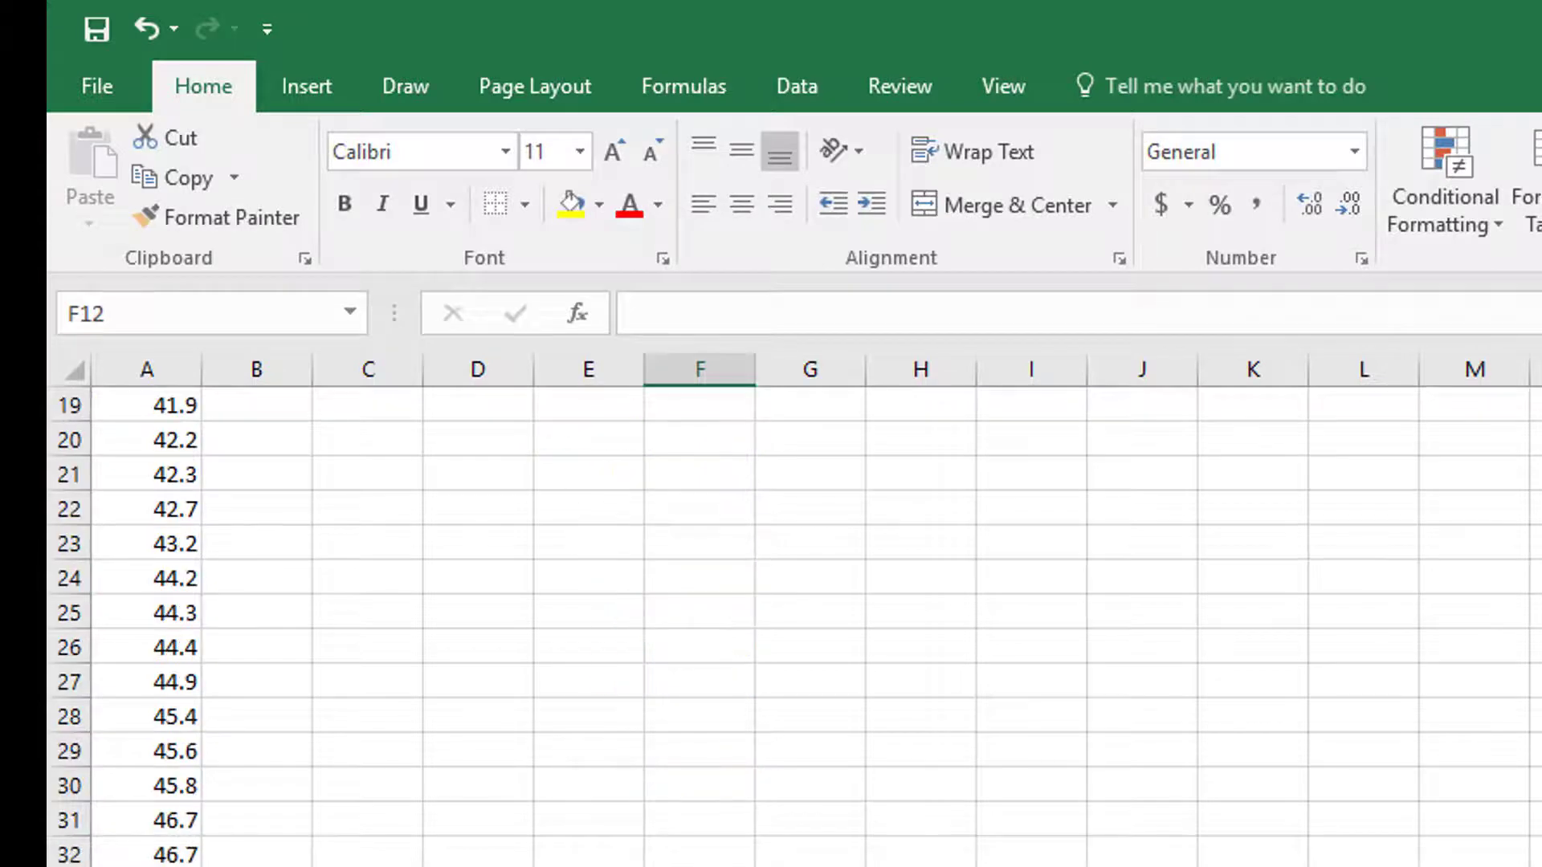
pyautogui.scroll(-5, 747, 834)
pyautogui.click(147, 863)
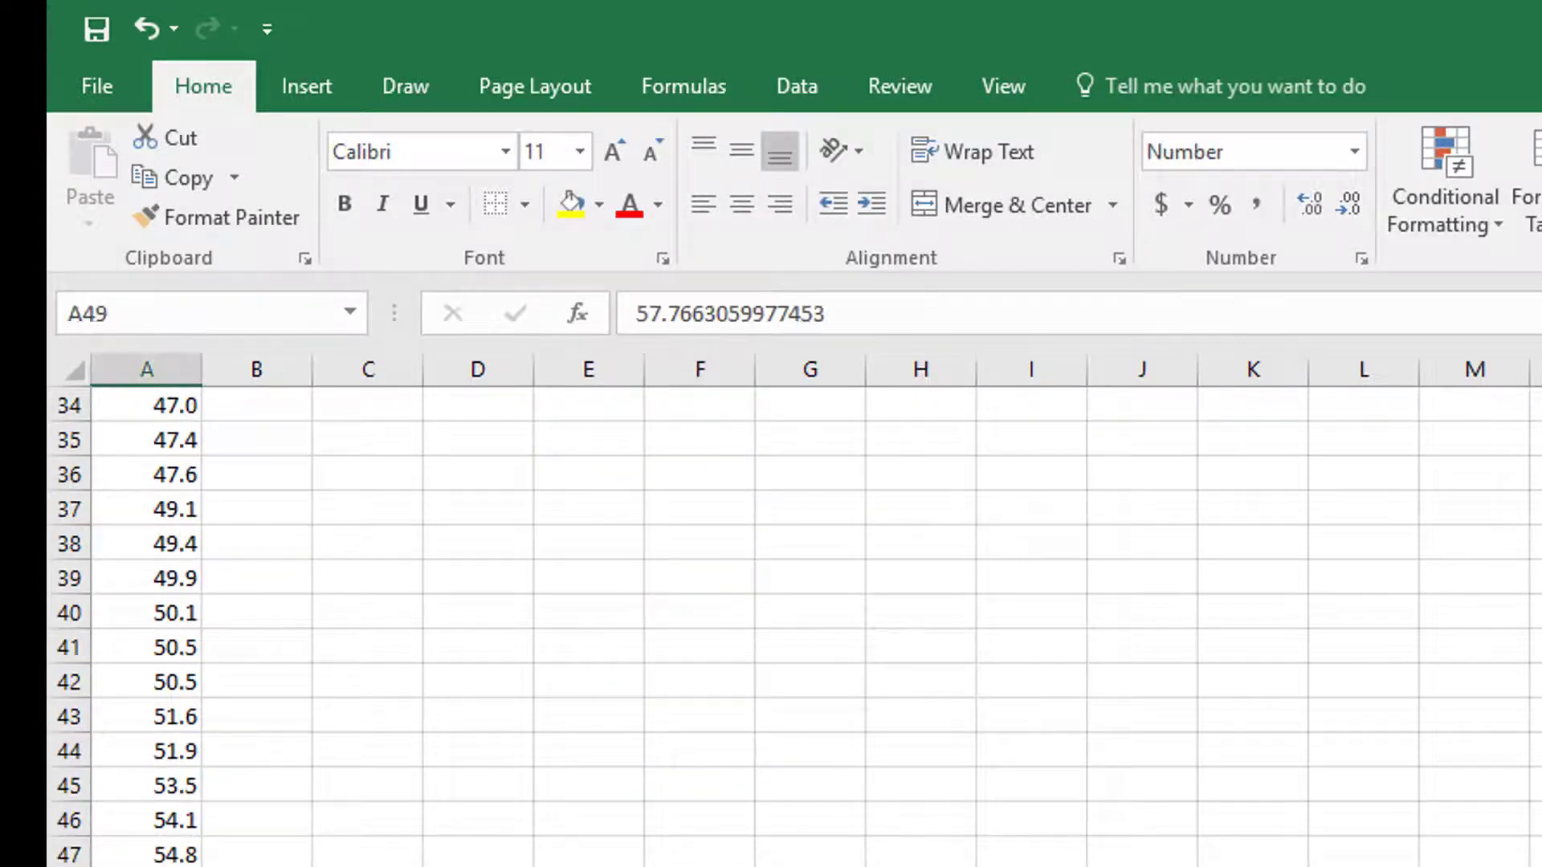
pyautogui.scroll(1, 273, 859)
pyautogui.scroll(10, 273, 860)
pyautogui.click(149, 409)
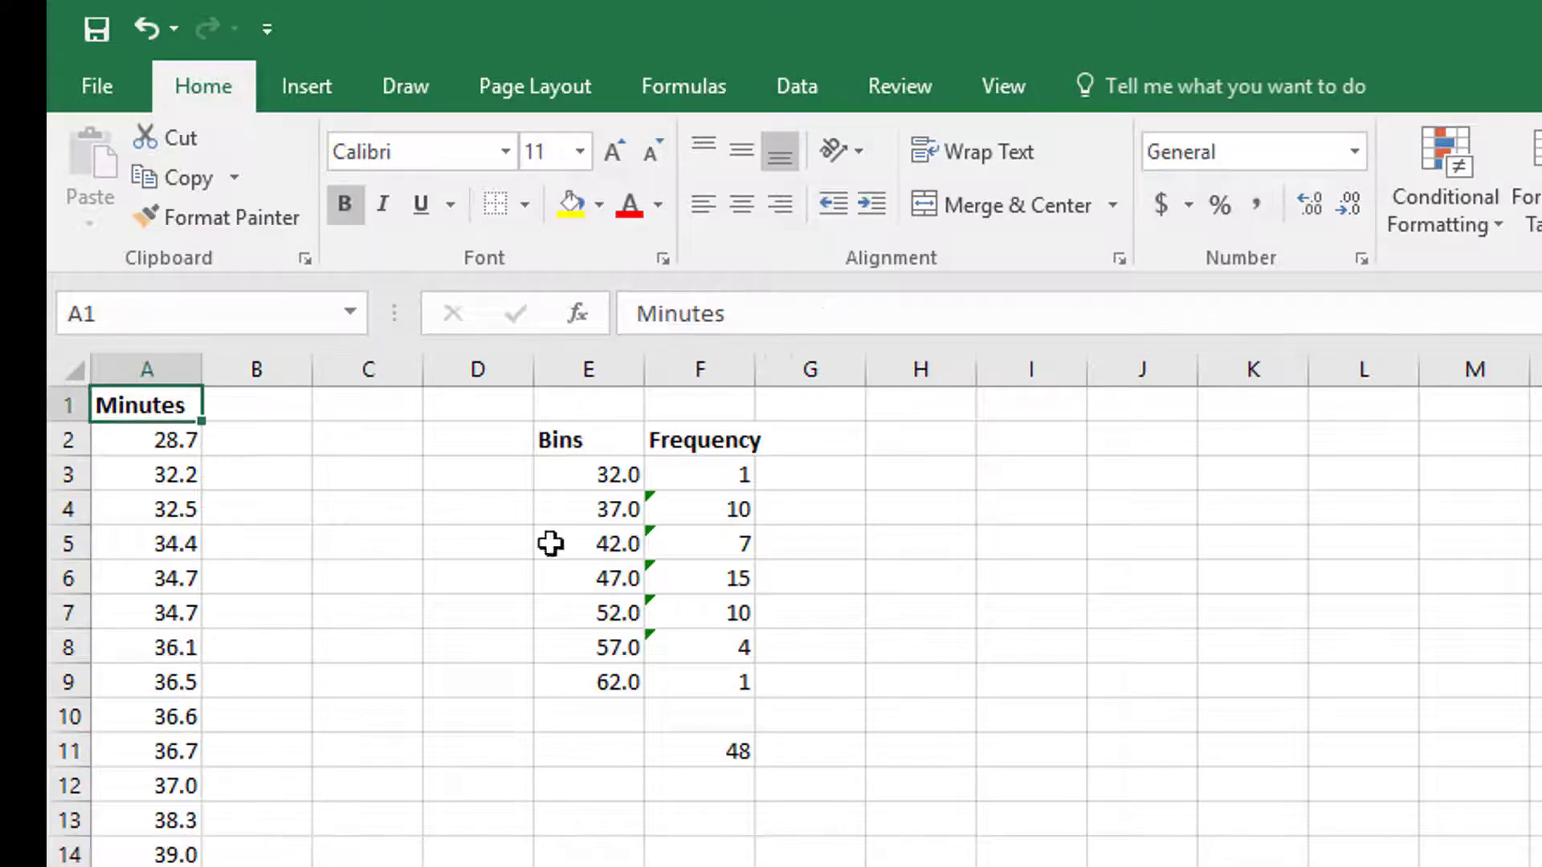
pyautogui.click(737, 739)
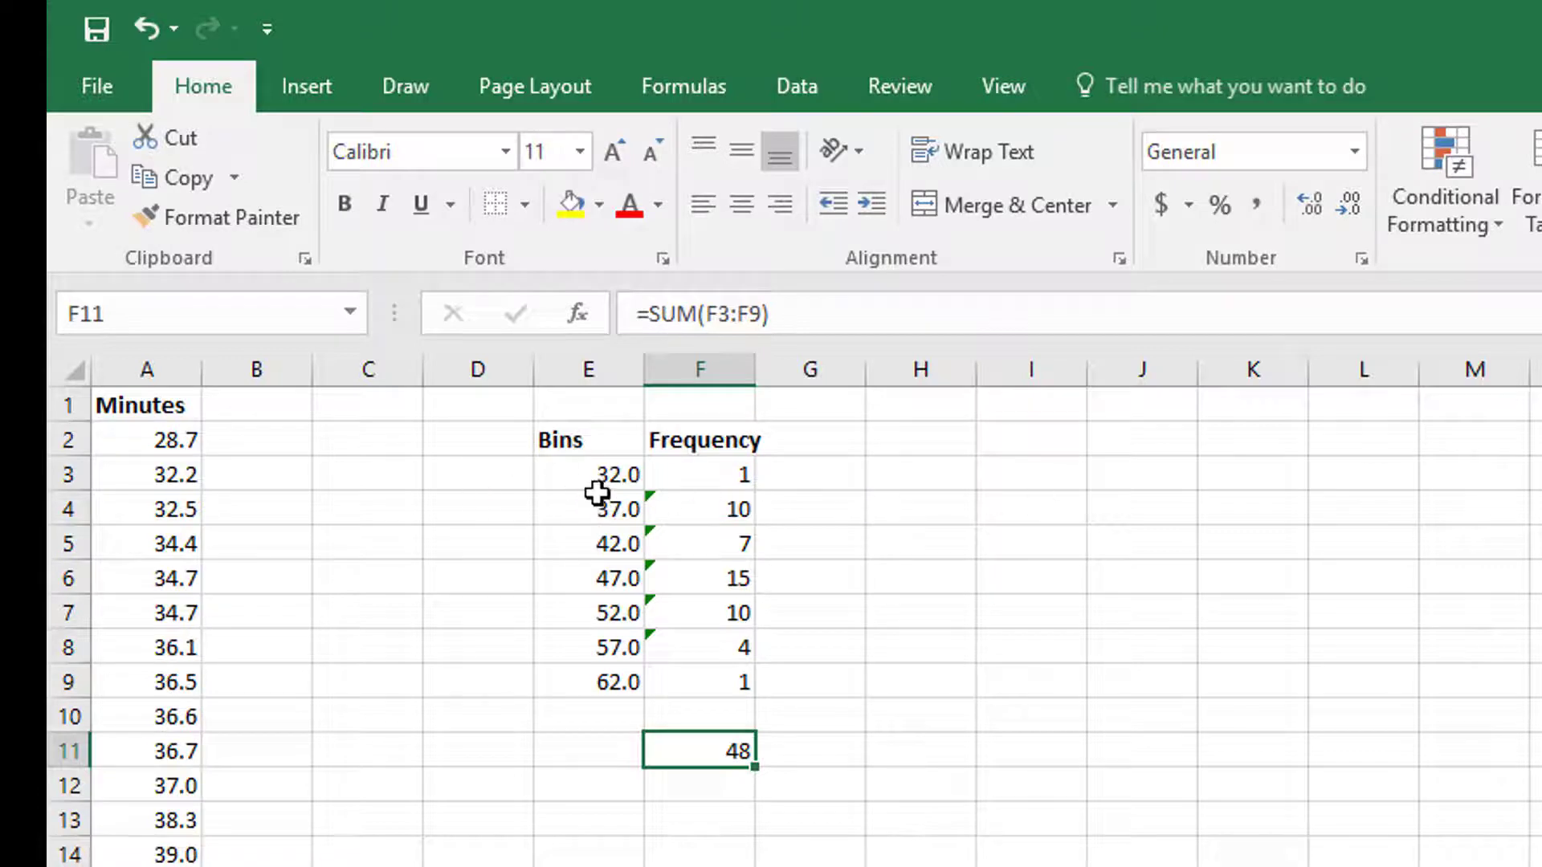
# Reselect only the Frequency header and counts (F2:F9) and preview a Clustered Column chart.
pyautogui.click(595, 438)
pyautogui.moveTo(594, 438); pyautogui.dragTo(691, 678)
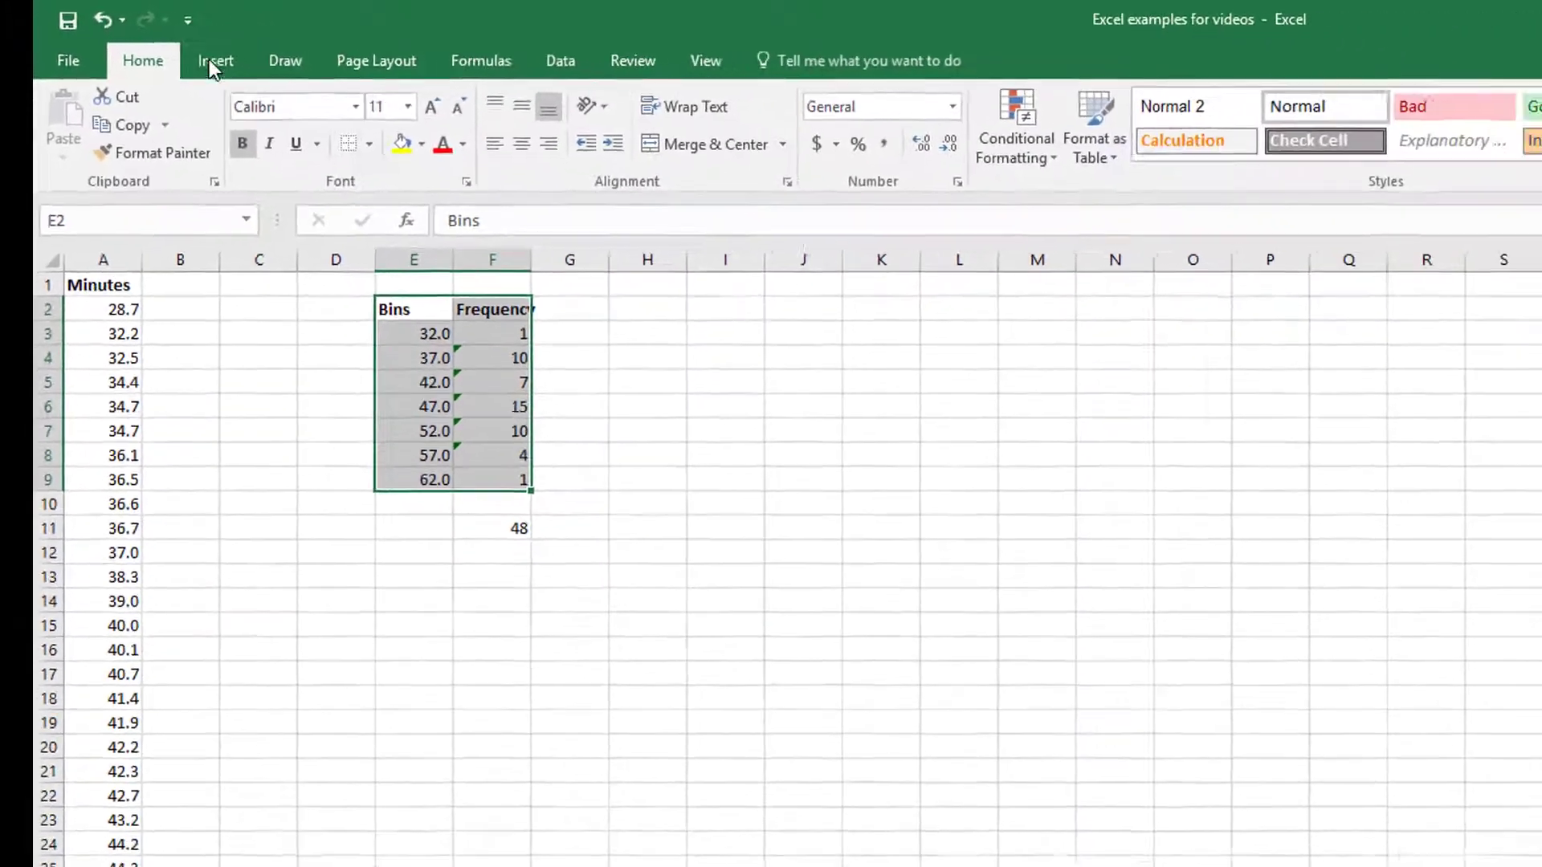
pyautogui.click(214, 64)
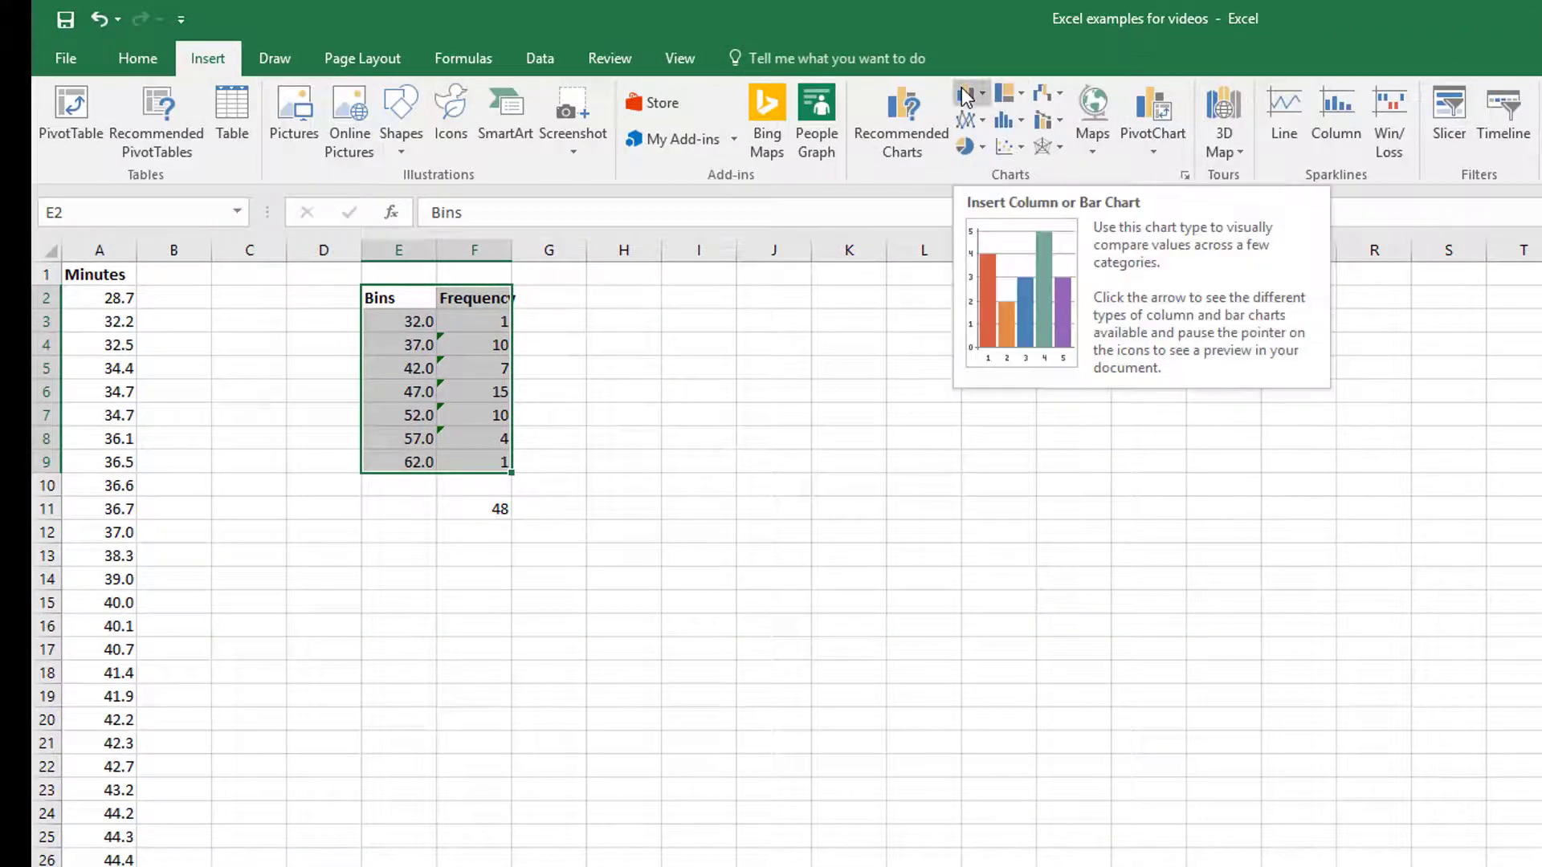
pyautogui.click(986, 97)
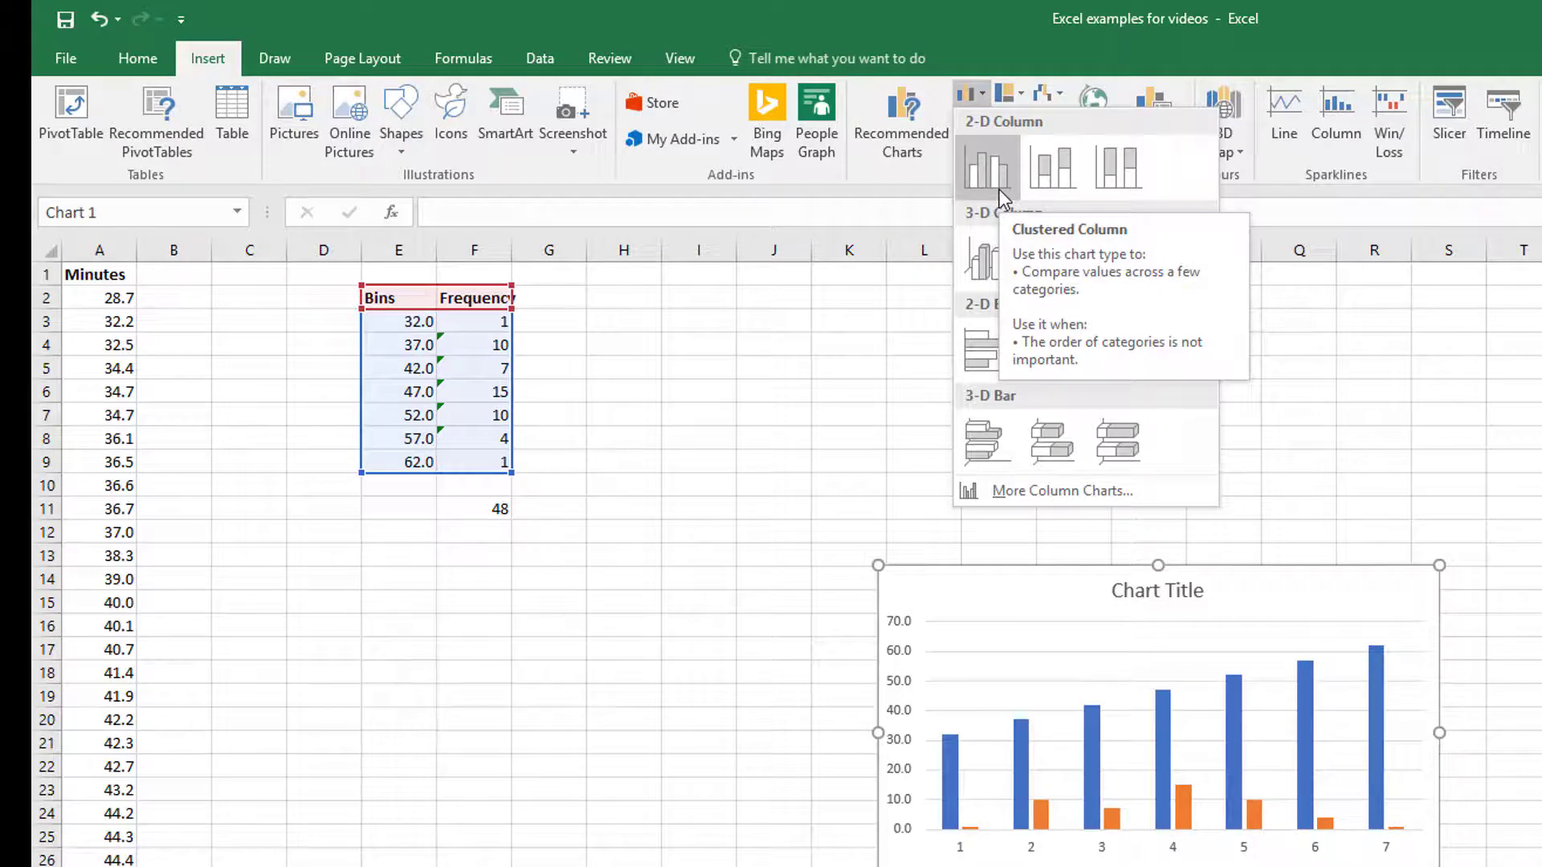
pyautogui.press('Escape')
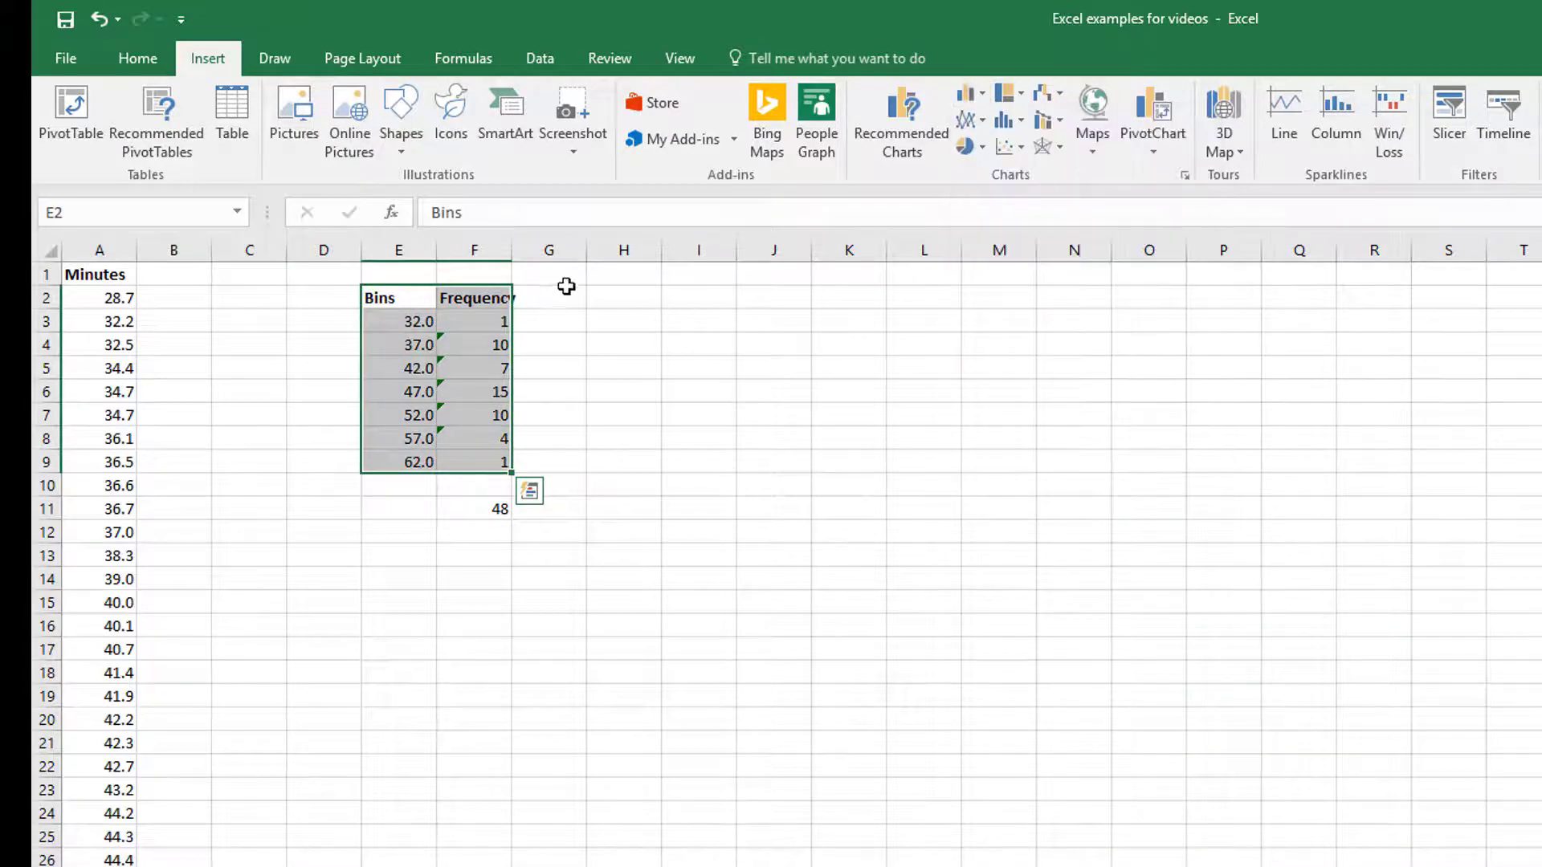
pyautogui.moveTo(480, 293); pyautogui.dragTo(492, 461)
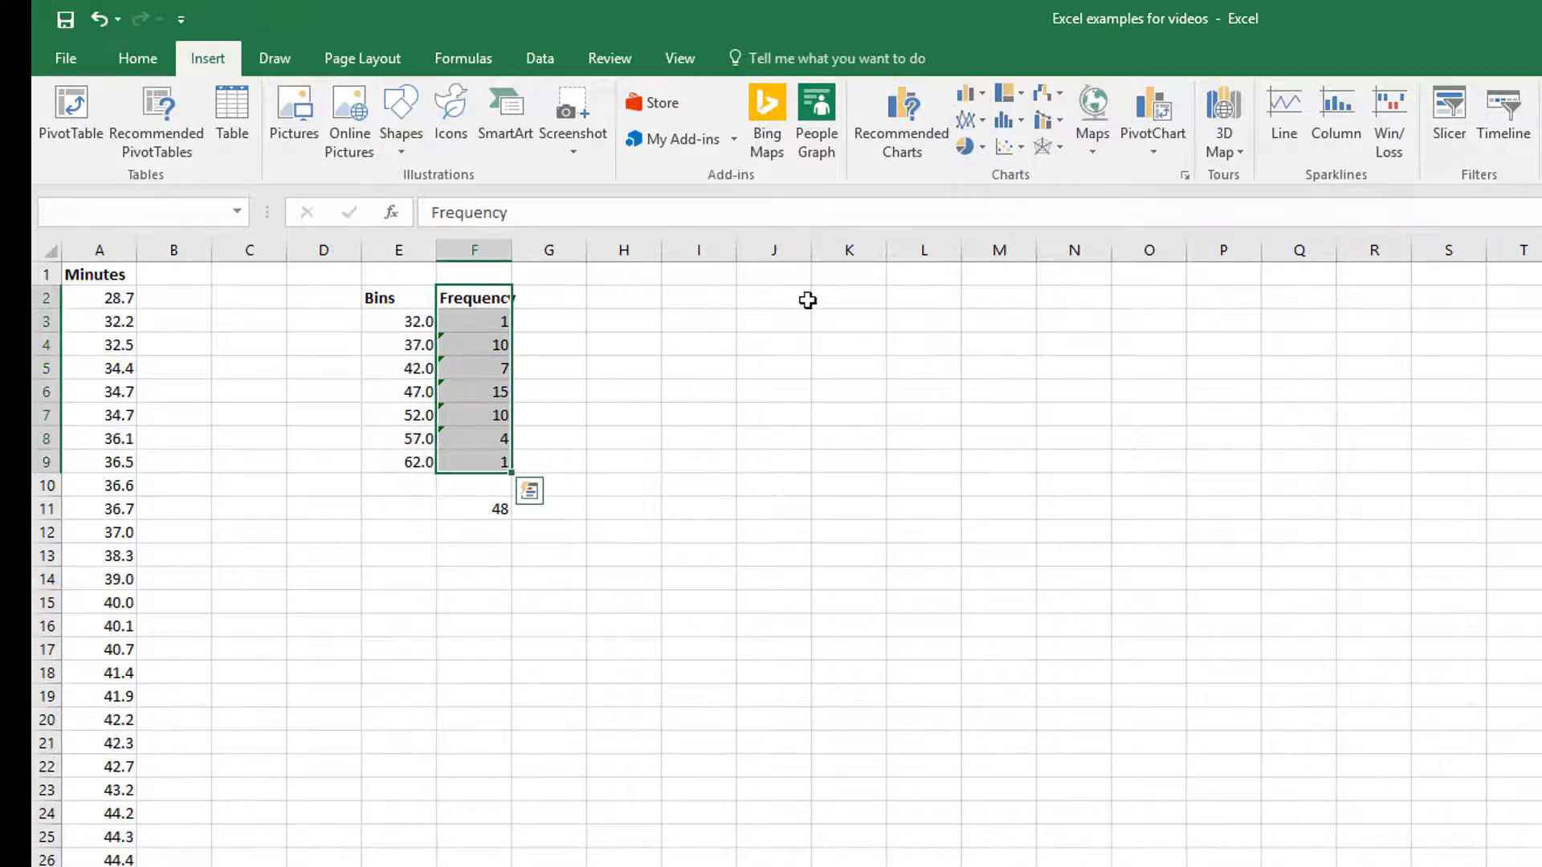
pyautogui.click(972, 93)
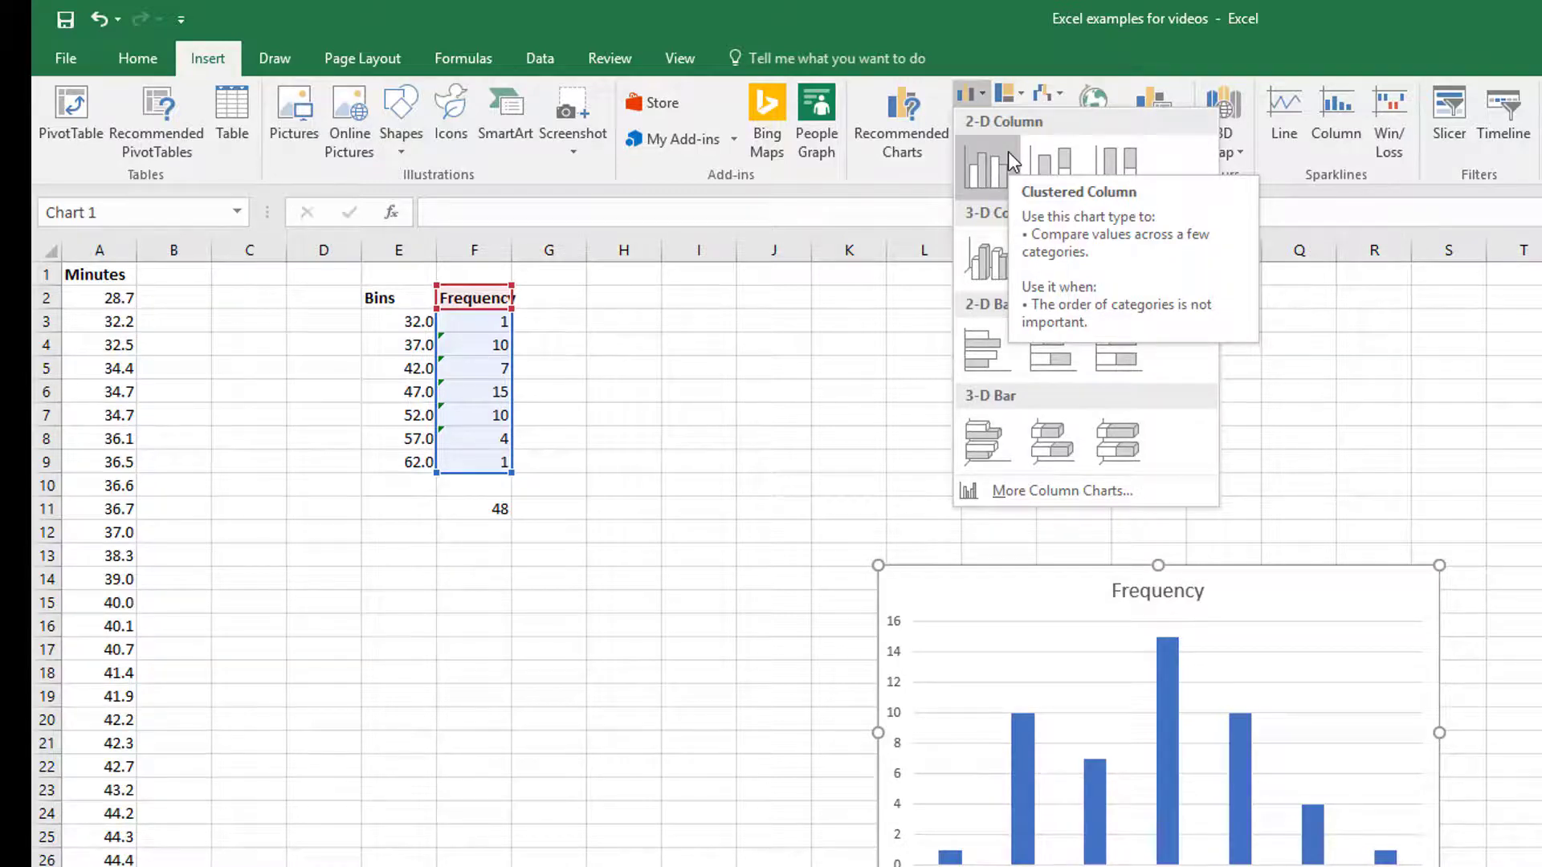
# Insert the clustered column Frequency chart and place it beside the Bins/Frequency table.
pyautogui.click(1010, 161)
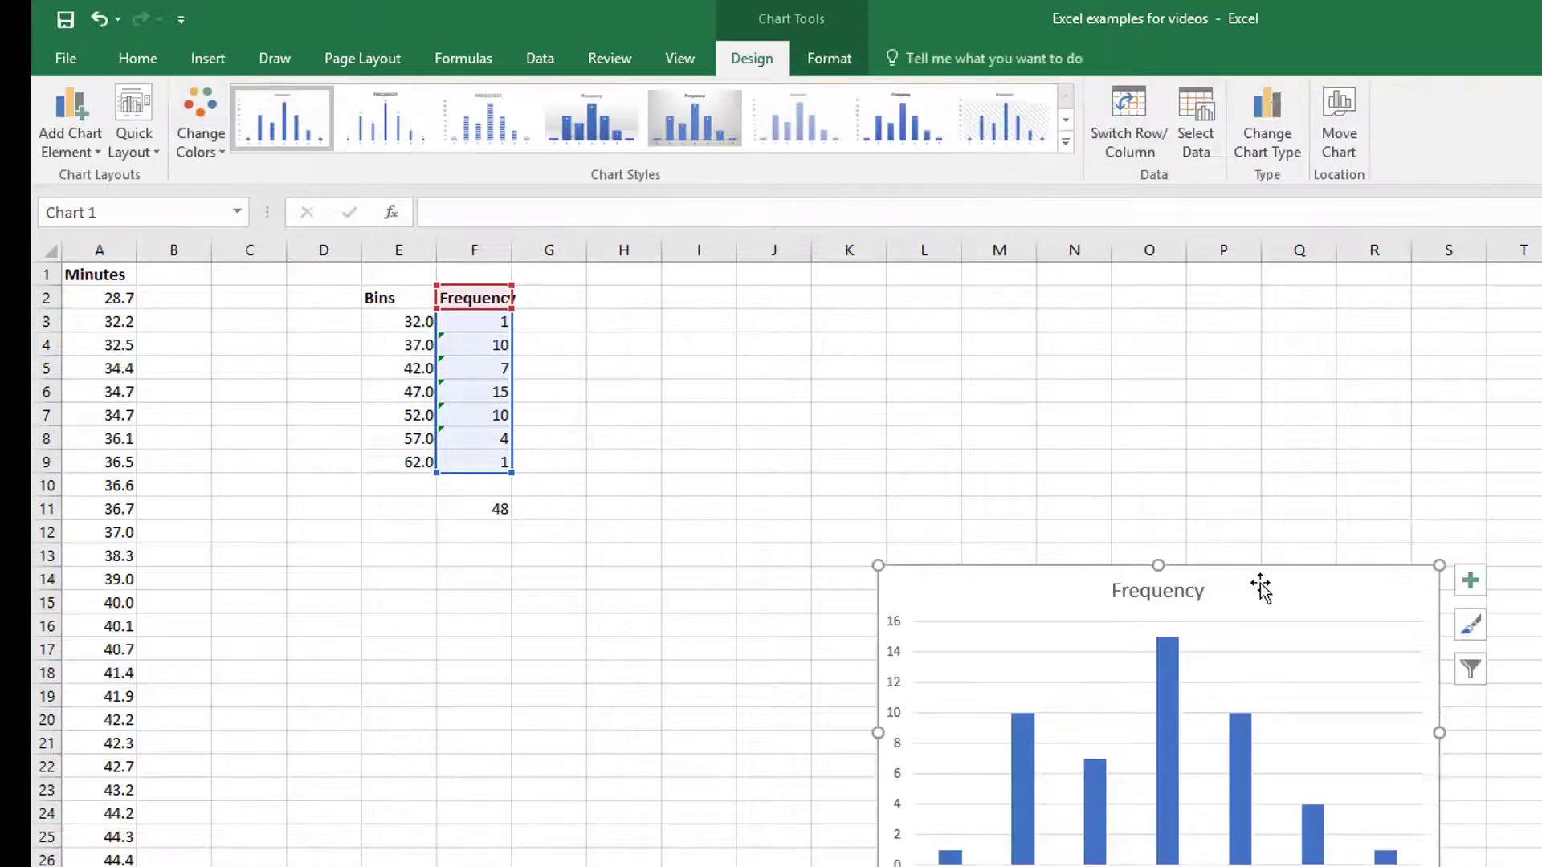
pyautogui.moveTo(1263, 590)
pyautogui.mouseDown()
pyautogui.moveTo(1184, 450)
pyautogui.moveTo(953, 334)
pyautogui.mouseUp()
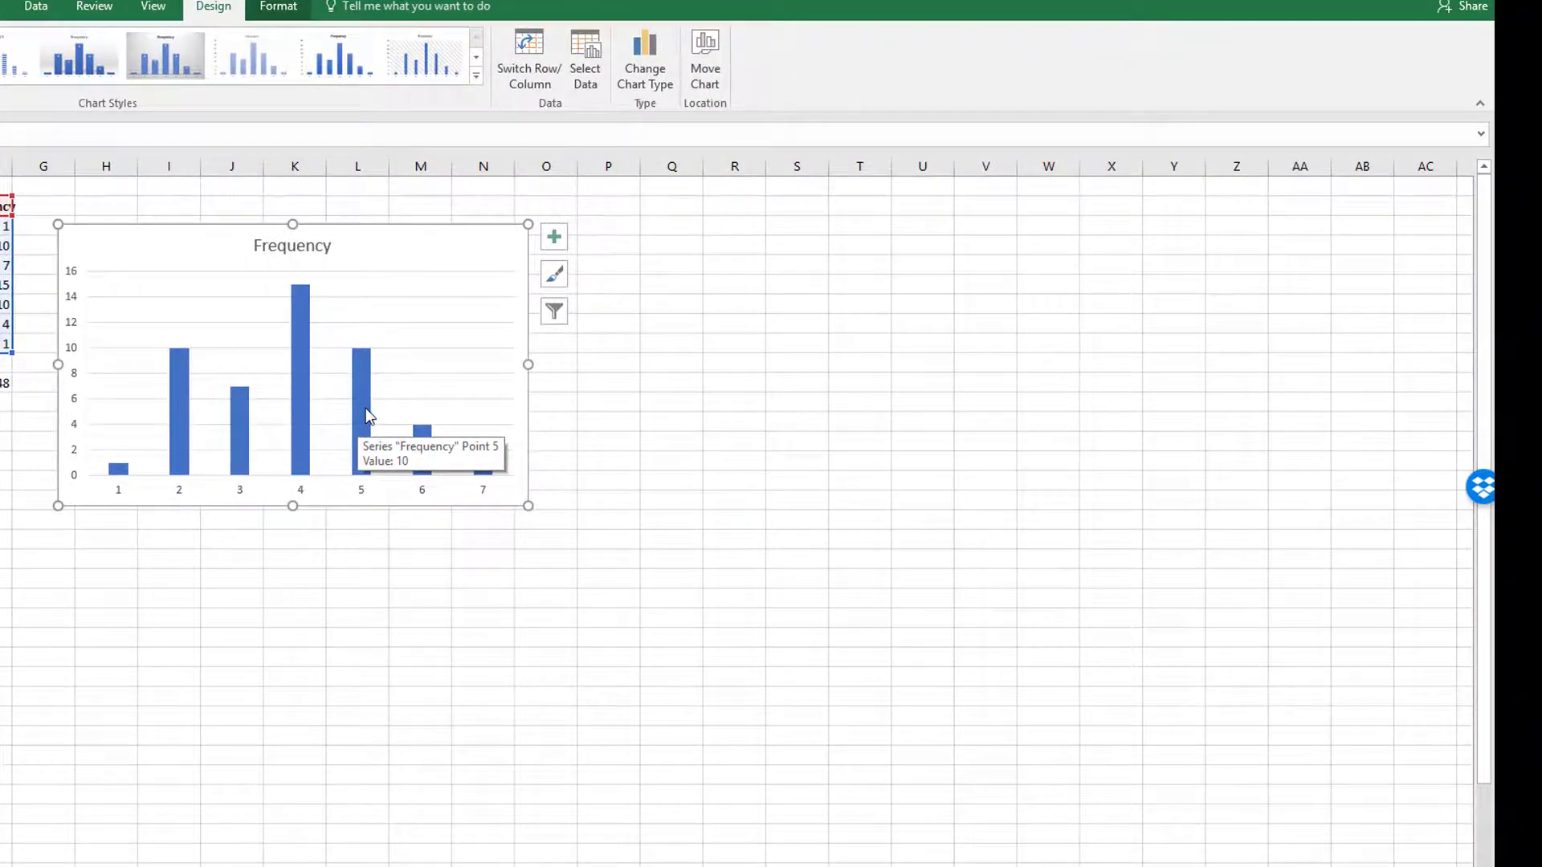
# Give the Frequency bars 0% gap width and solid black outlines, then move the chart right.
pyautogui.rightClick(361, 412)
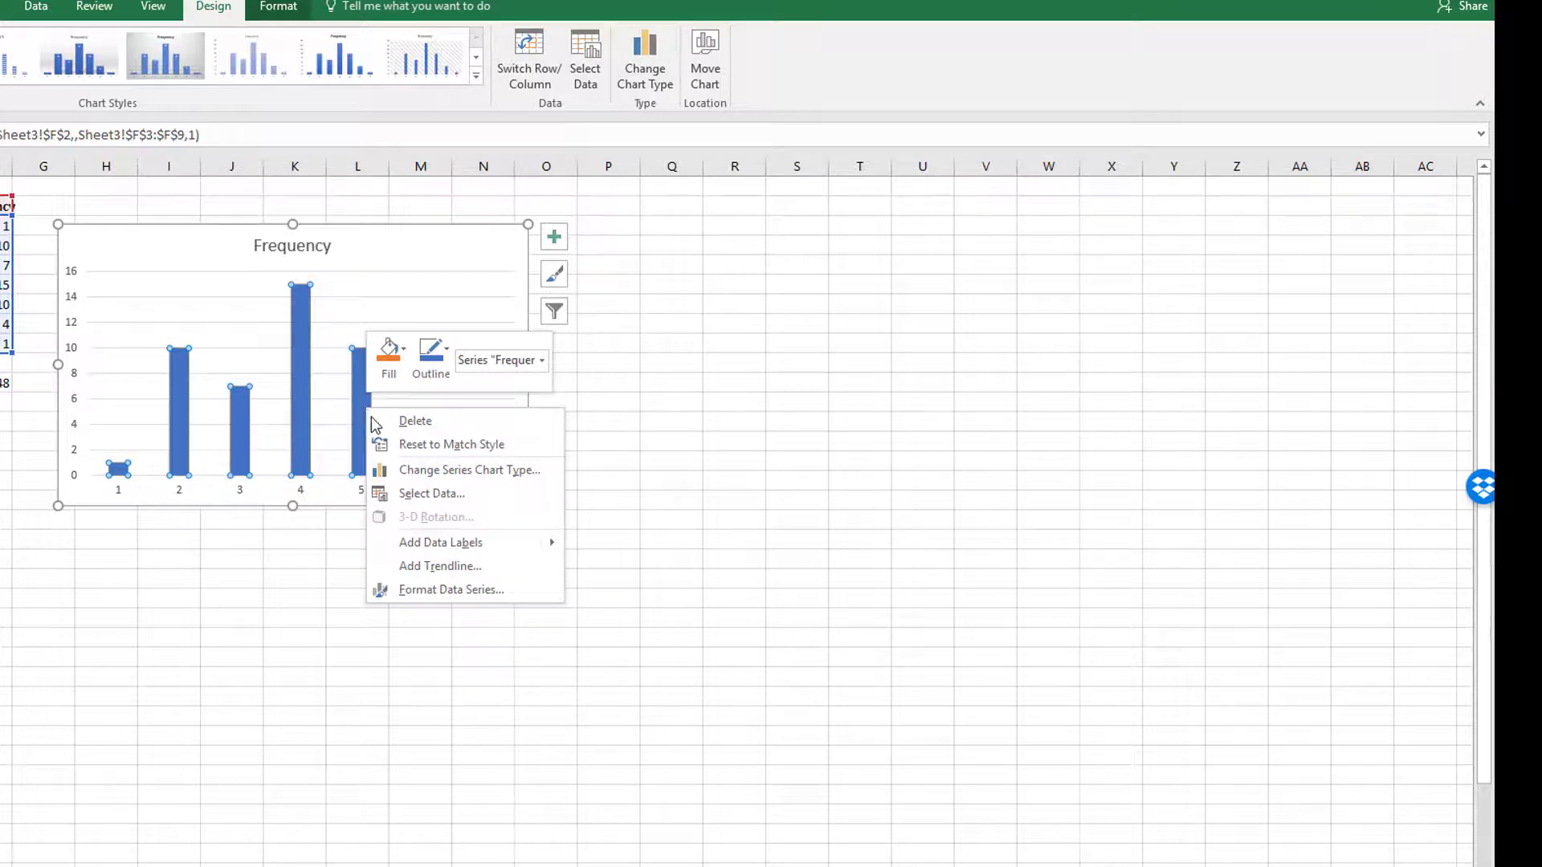
pyautogui.click(438, 591)
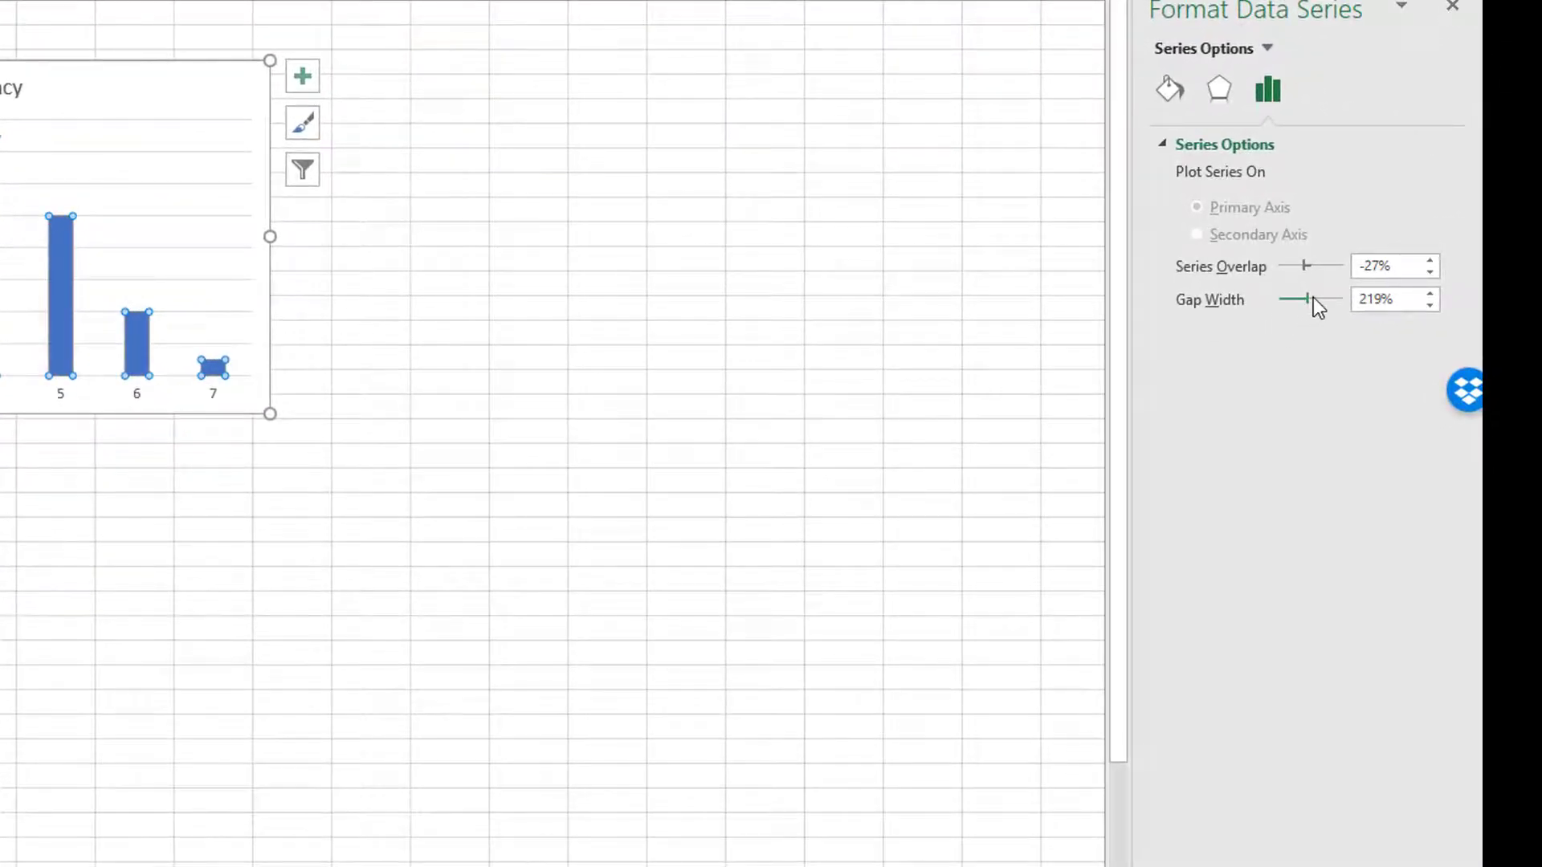
pyautogui.moveTo(1313, 299); pyautogui.dragTo(1276, 282)
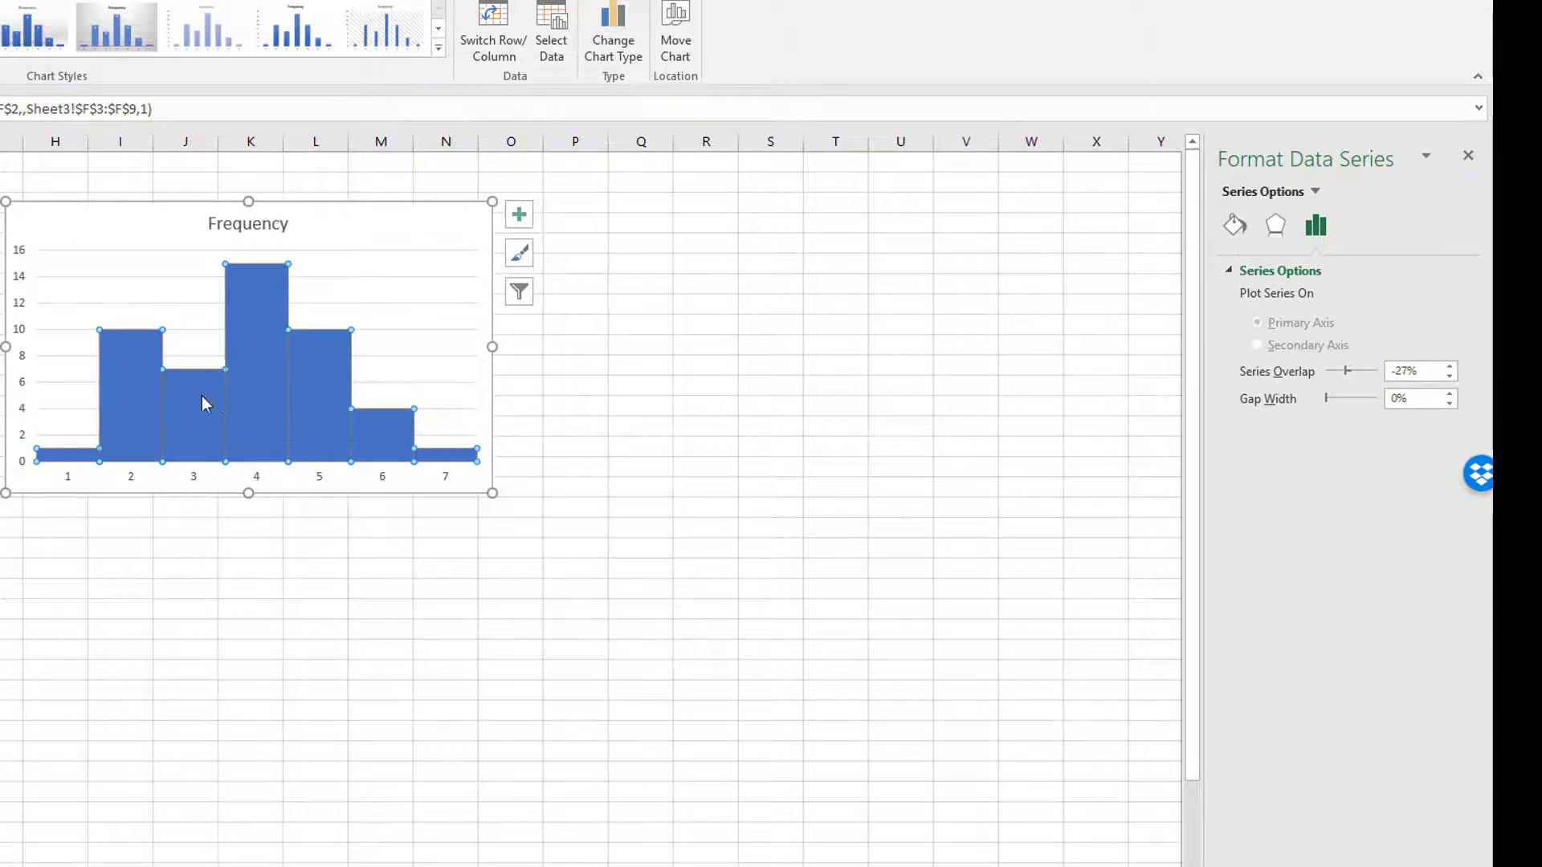
pyautogui.click(1235, 225)
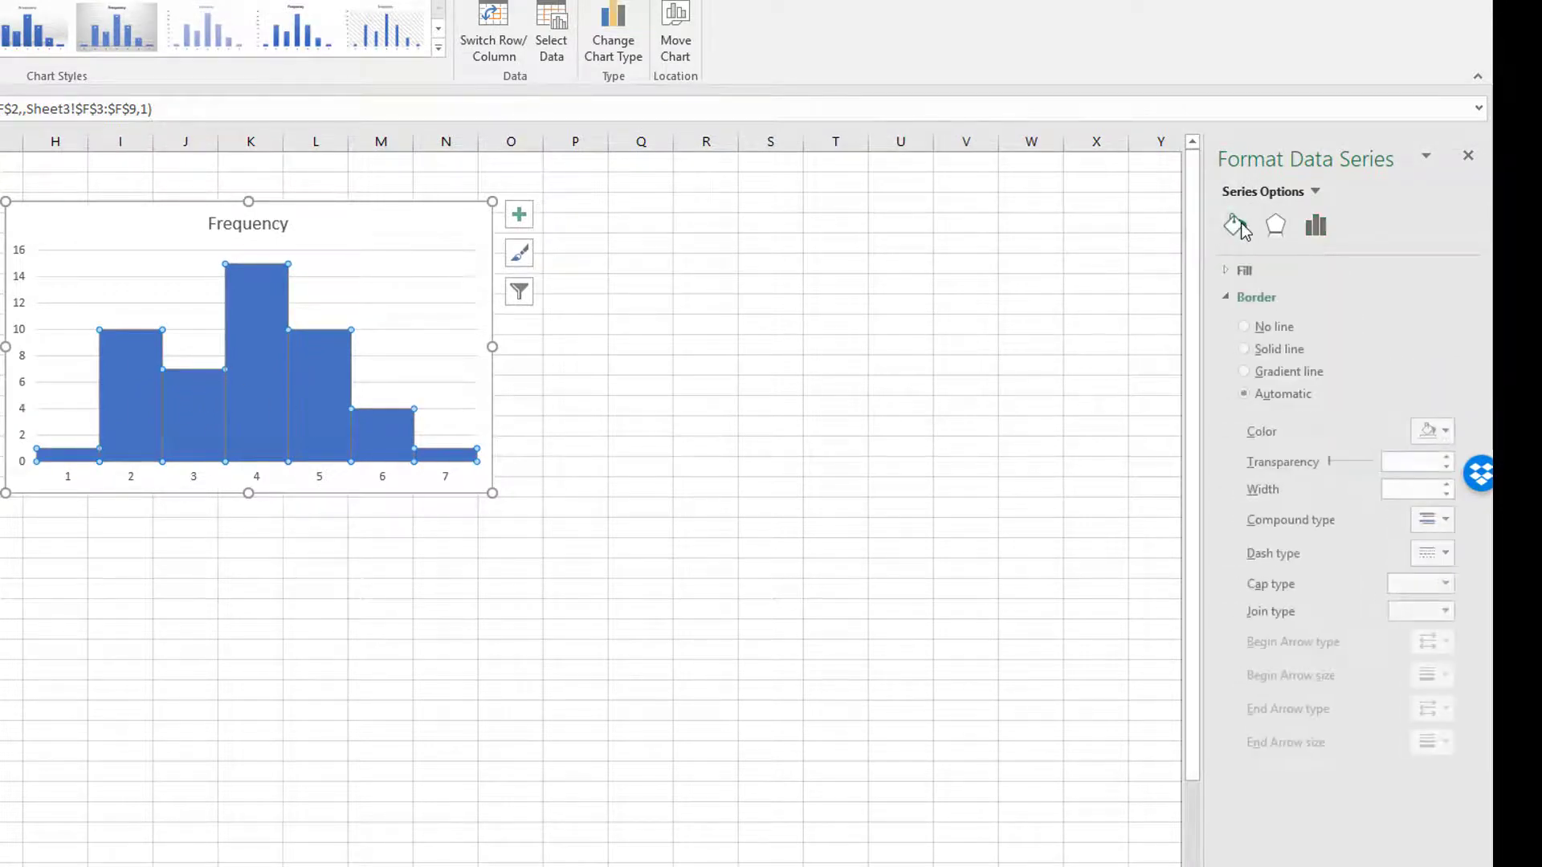
pyautogui.click(1281, 353)
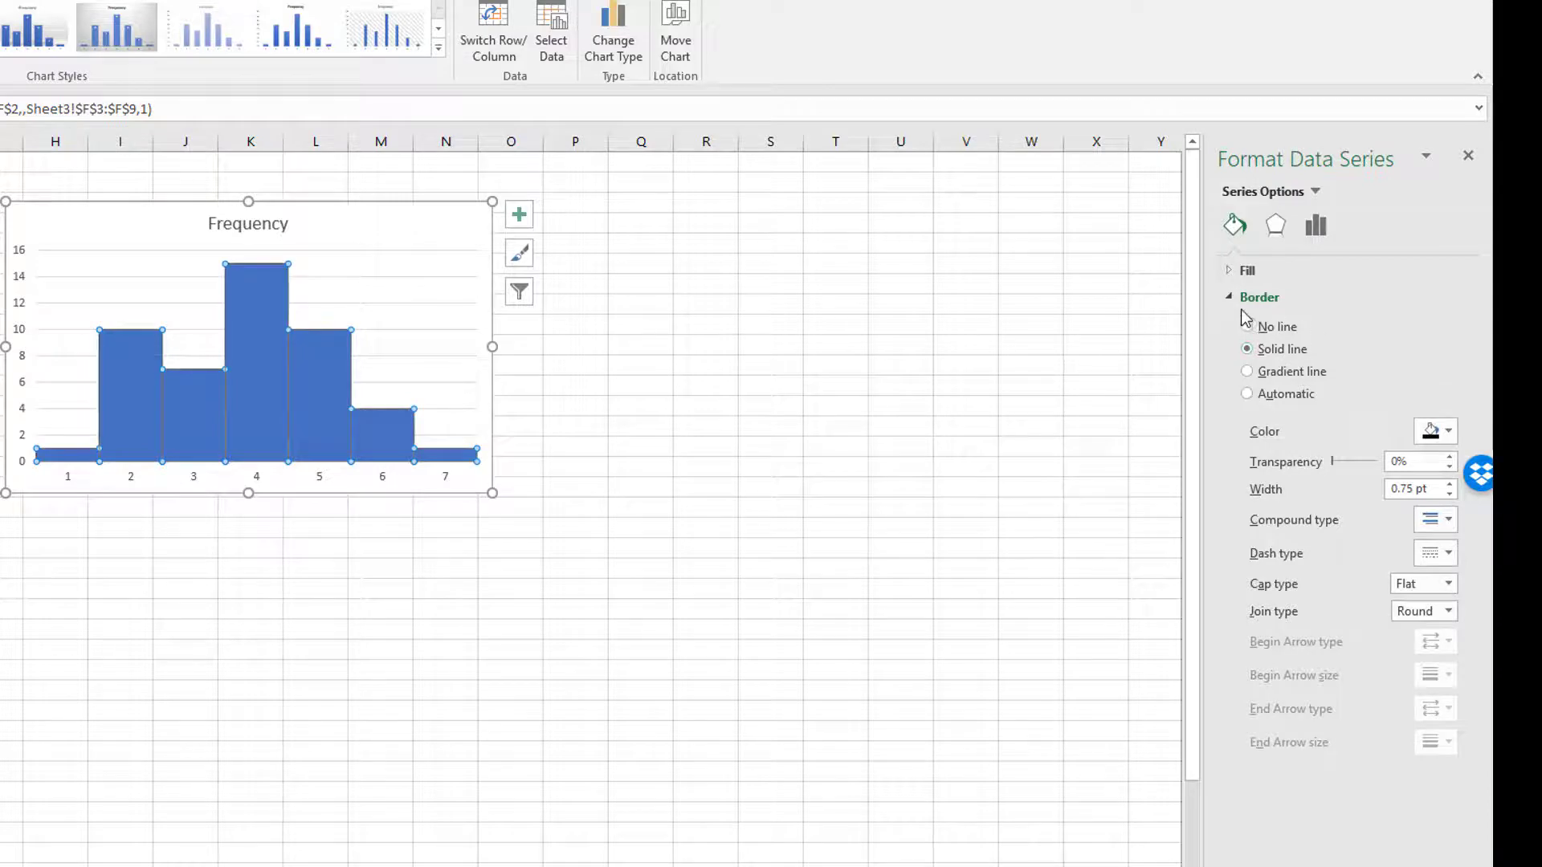
pyautogui.click(1435, 433)
pyautogui.click(1341, 479)
pyautogui.click(601, 386)
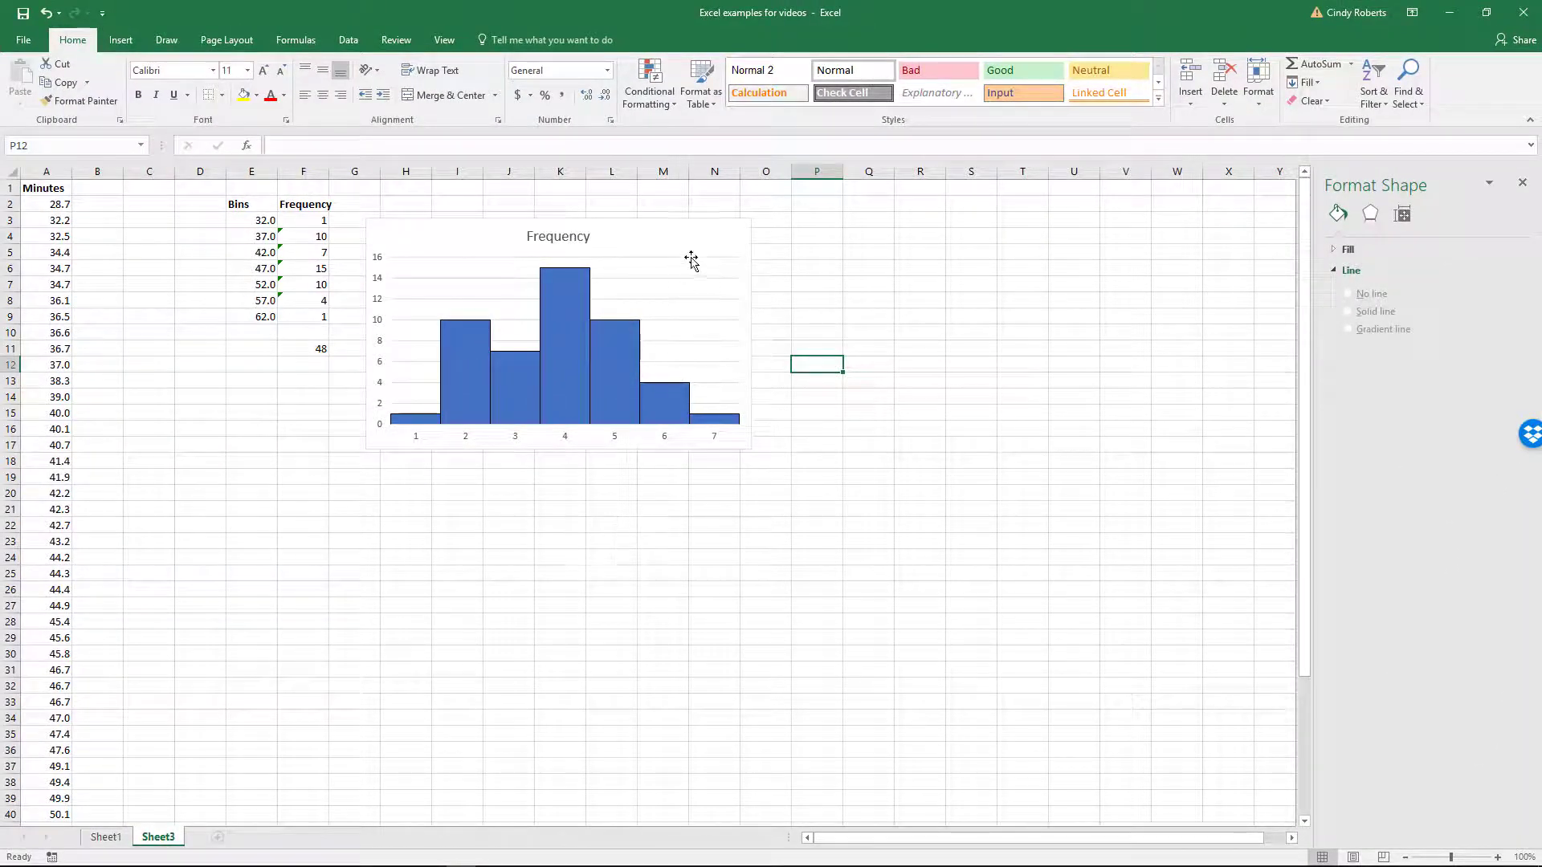
pyautogui.moveTo(691, 261); pyautogui.dragTo(1108, 220)
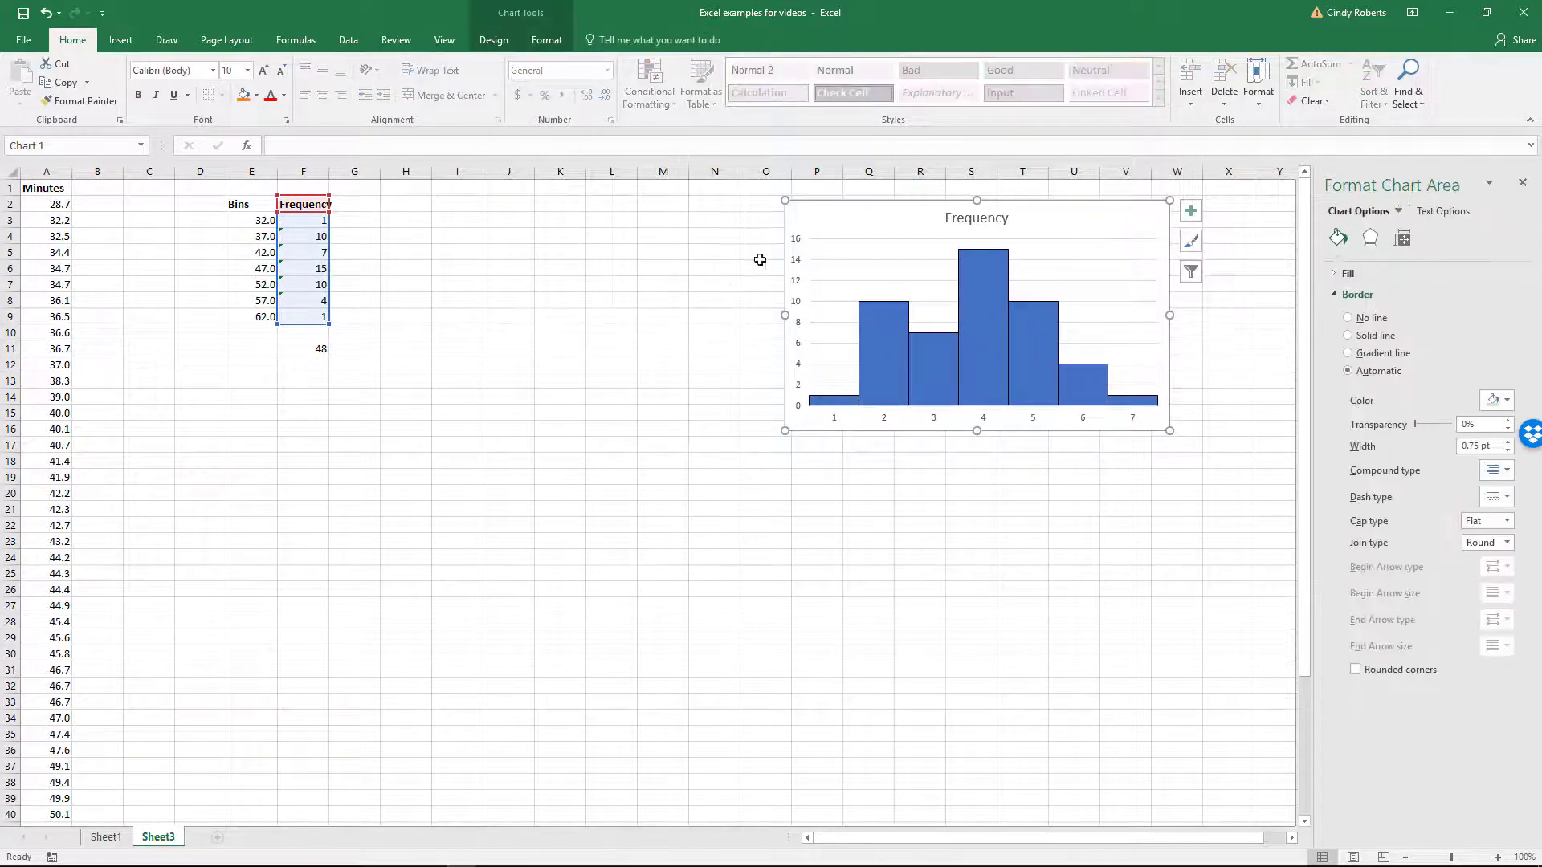
pyautogui.click(413, 252)
pyautogui.moveTo(241, 204)
pyautogui.mouseDown()
pyautogui.moveTo(306, 209)
pyautogui.moveTo(305, 316)
pyautogui.mouseUp()
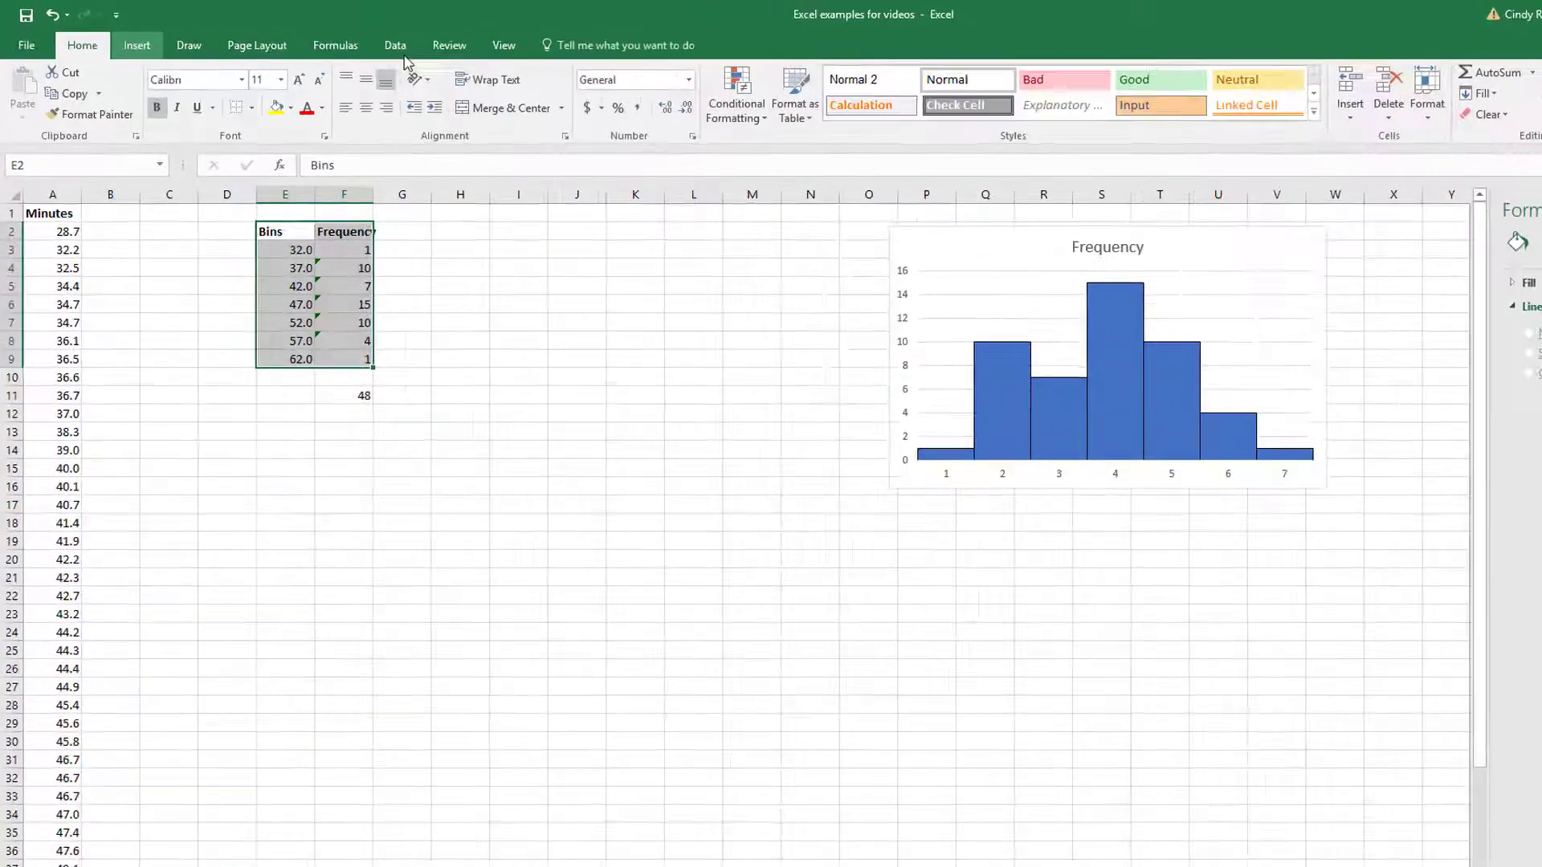
pyautogui.click(121, 39)
pyautogui.click(1038, 107)
pyautogui.click(1064, 176)
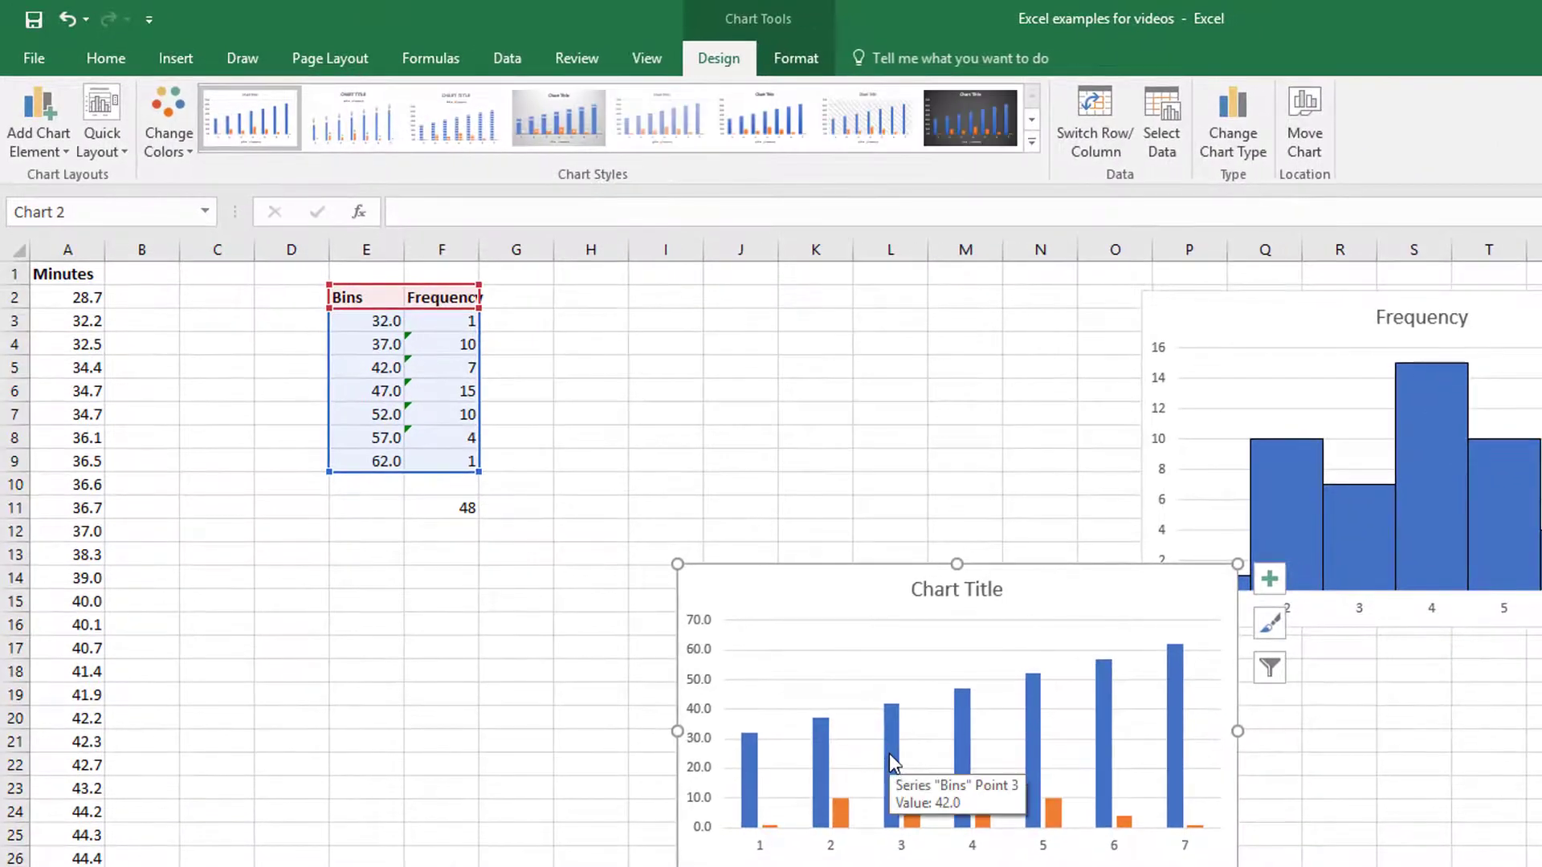
pyautogui.click(890, 759)
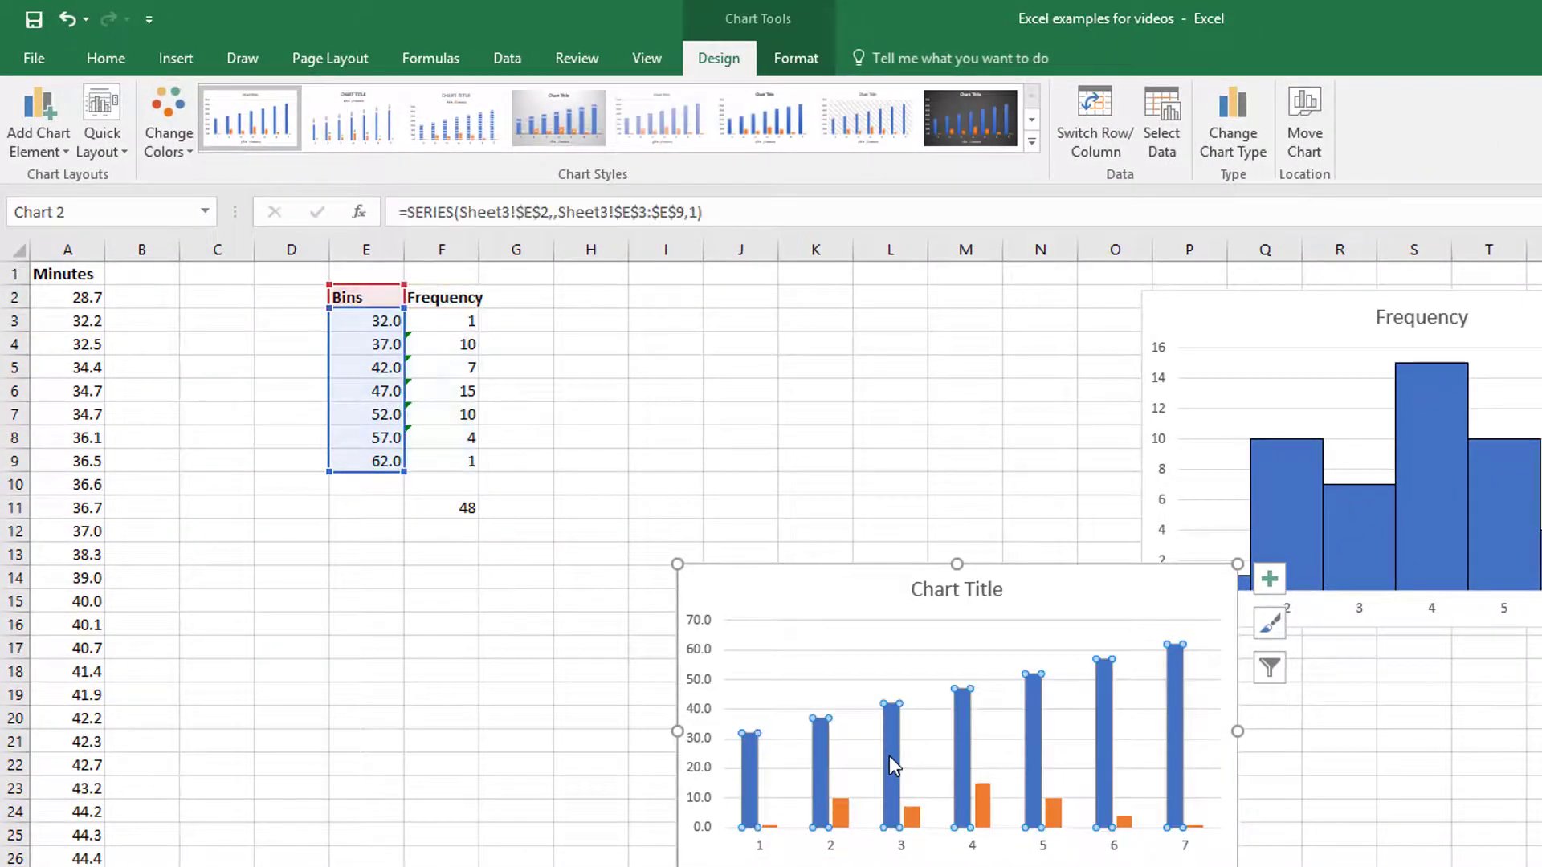
pyautogui.press('Delete')
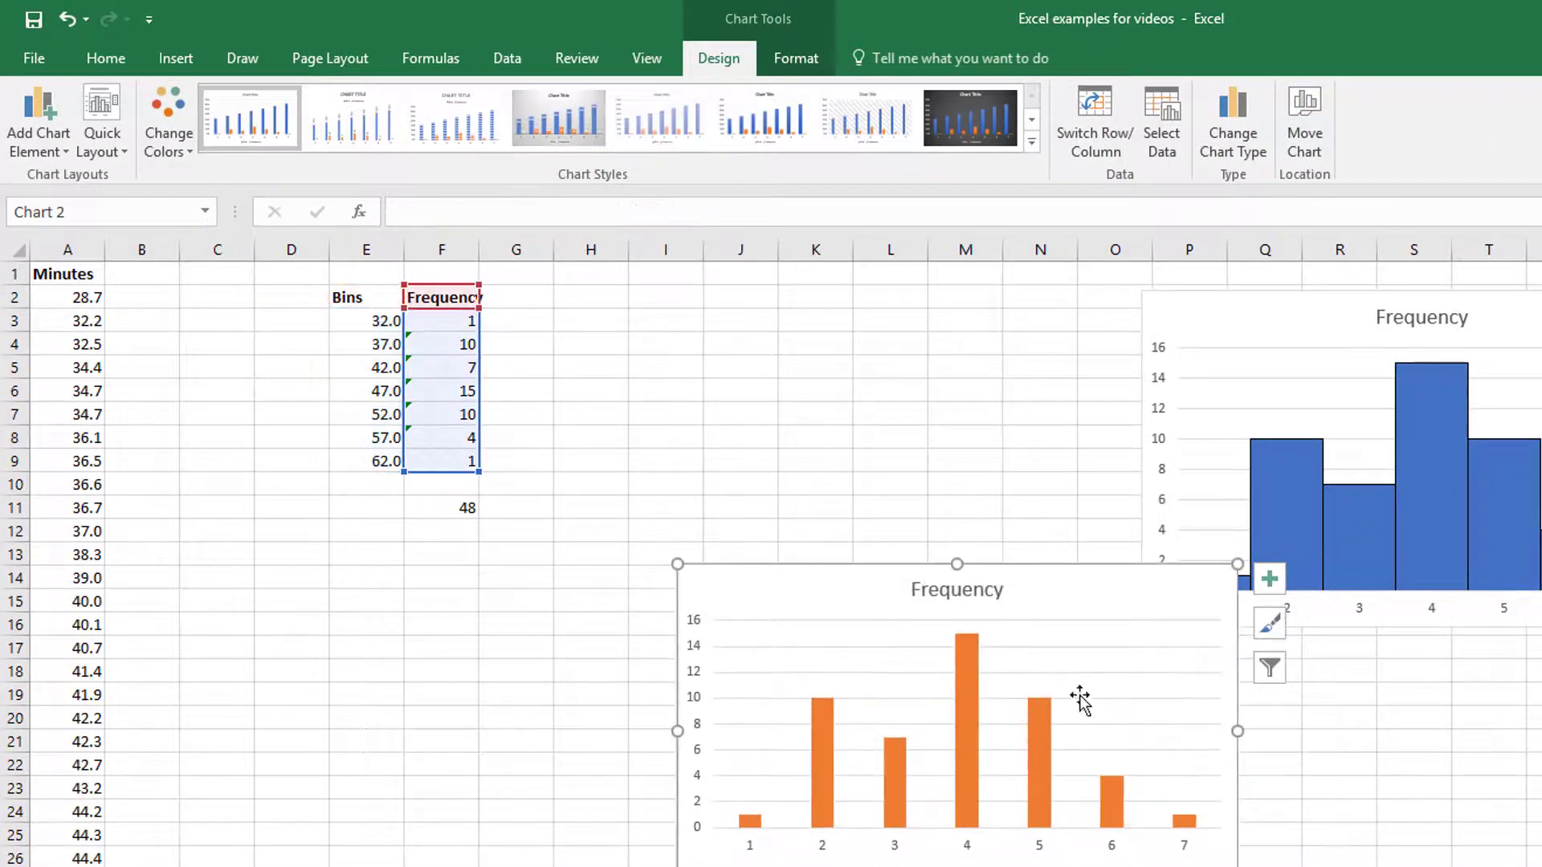
pyautogui.moveTo(1087, 647); pyautogui.dragTo(1010, 494)
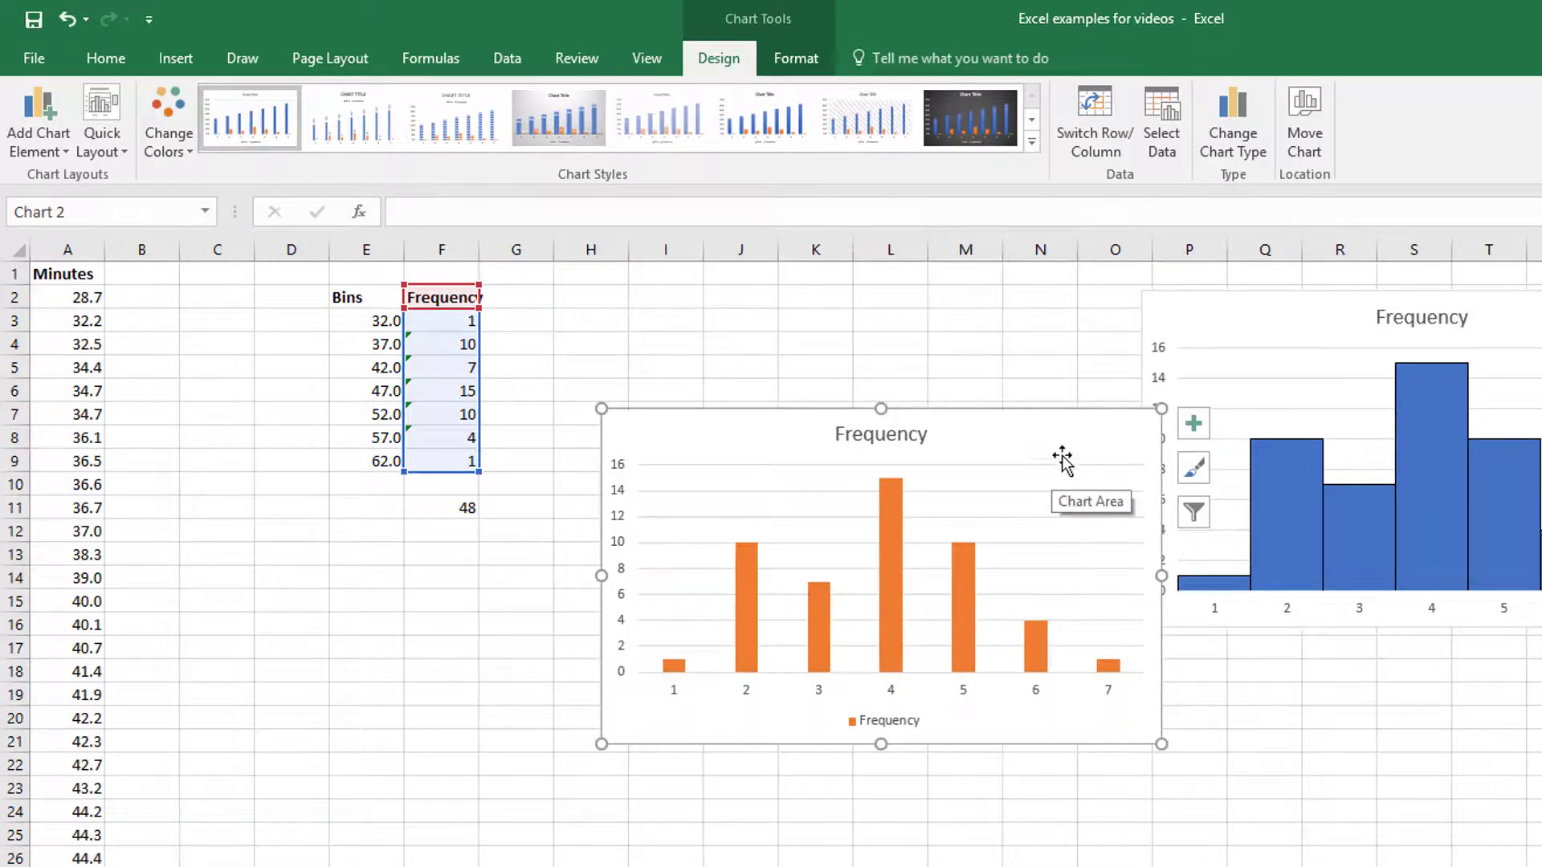
pyautogui.press('Delete')
pyautogui.click(803, 391)
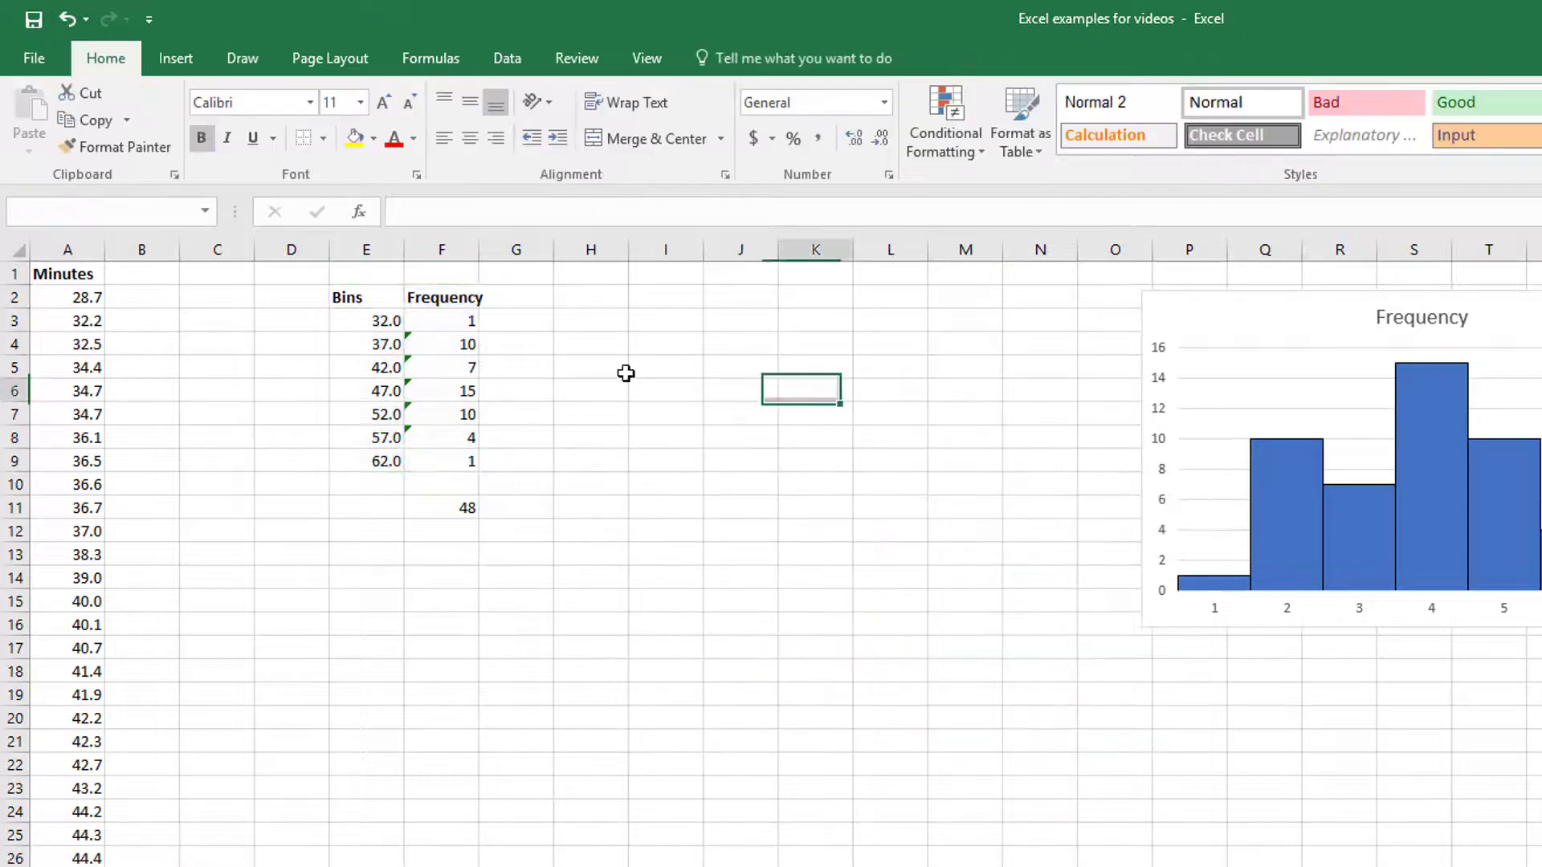
# Start the Data Analysis Histogram tool with input range A2:A49 from the Minutes column.
pyautogui.click(507, 60)
pyautogui.click(1470, 94)
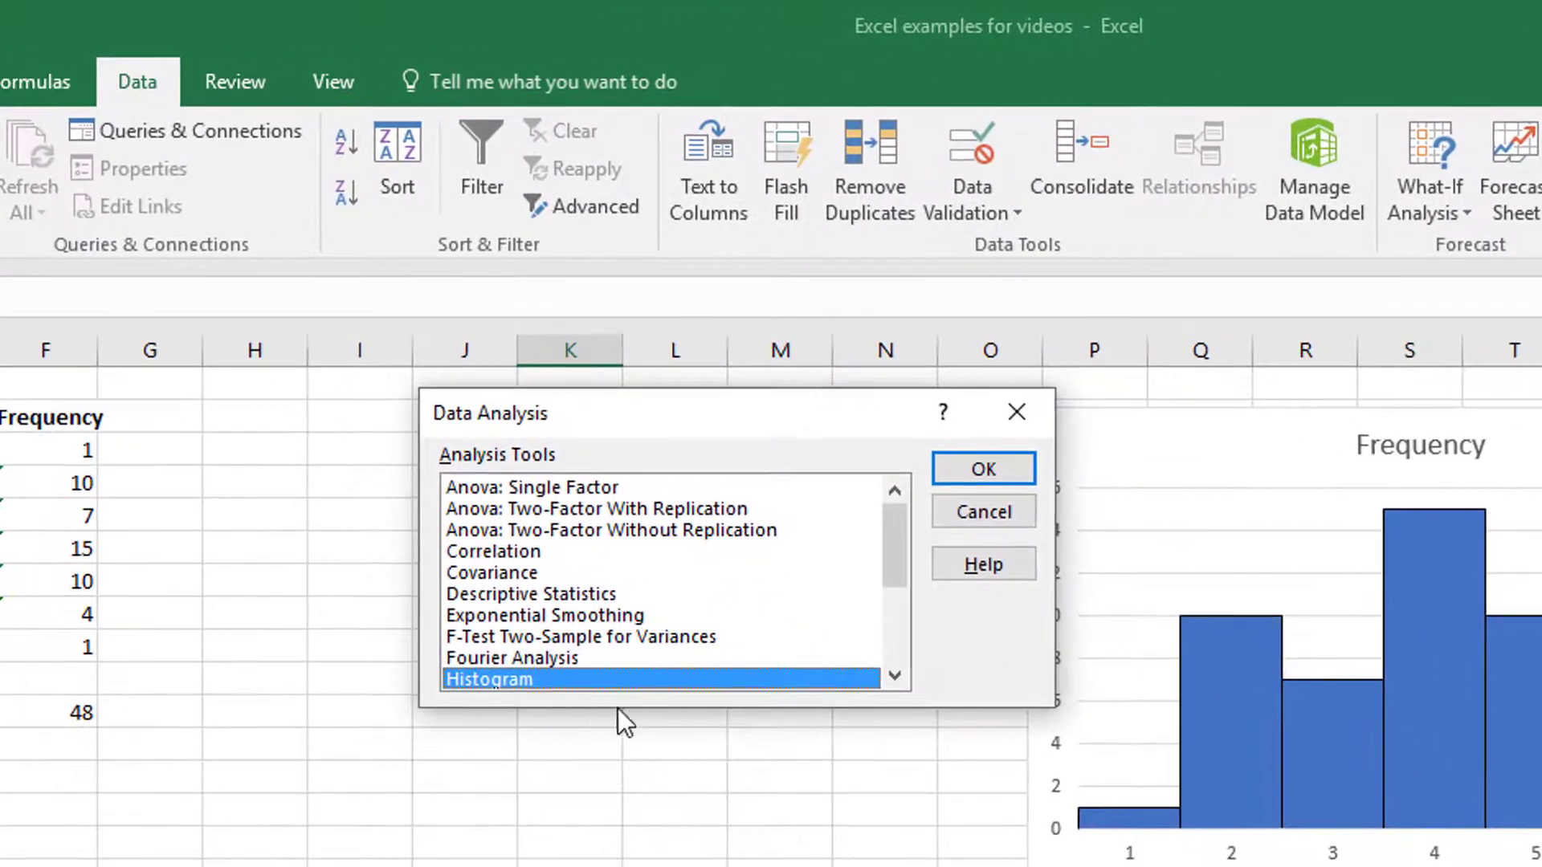
pyautogui.click(974, 470)
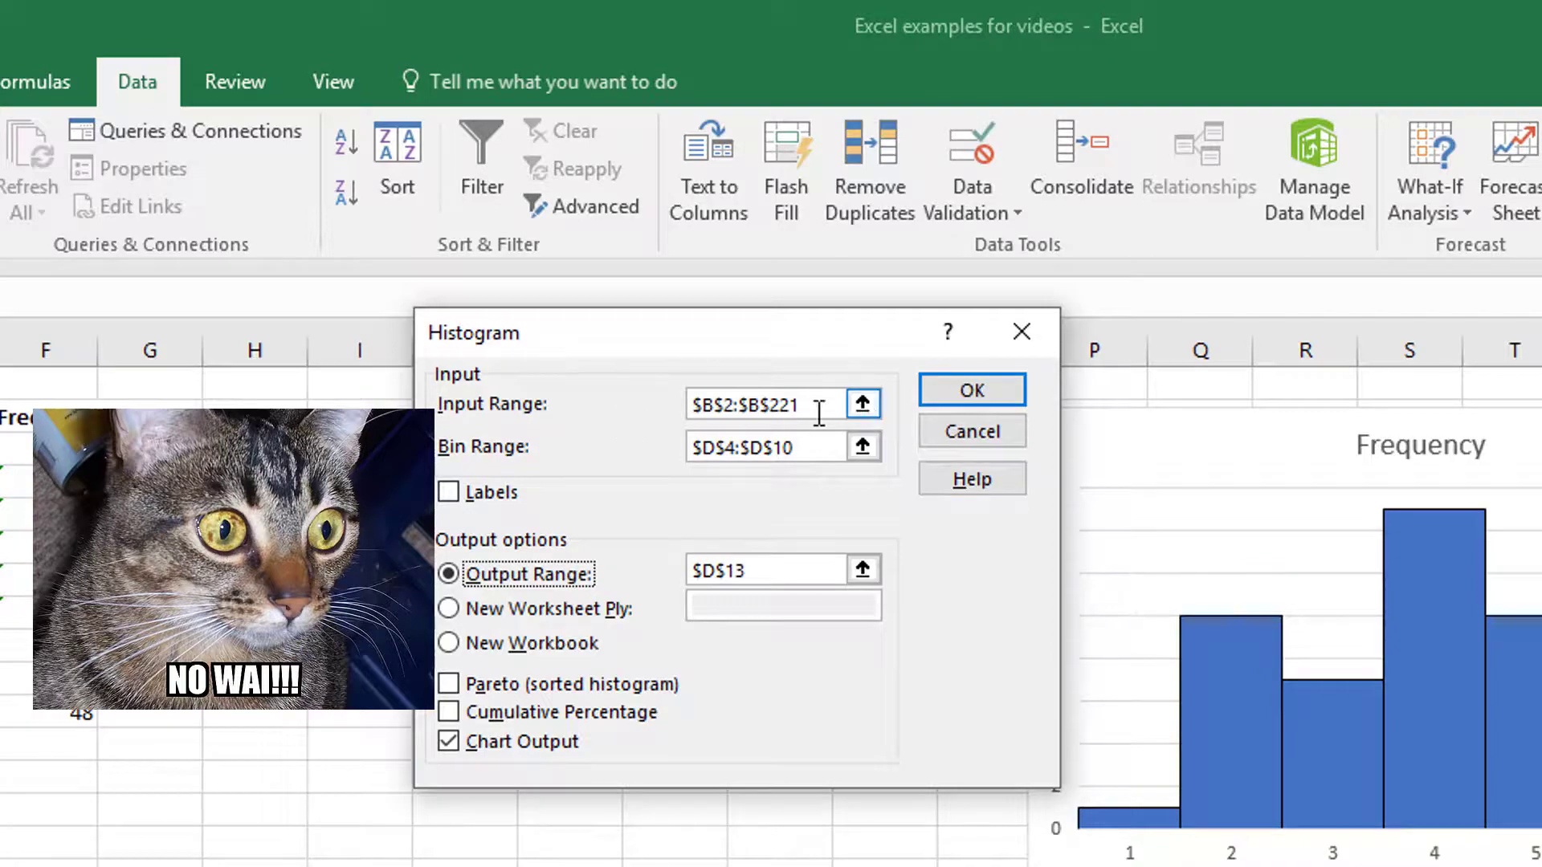
pyautogui.click(861, 404)
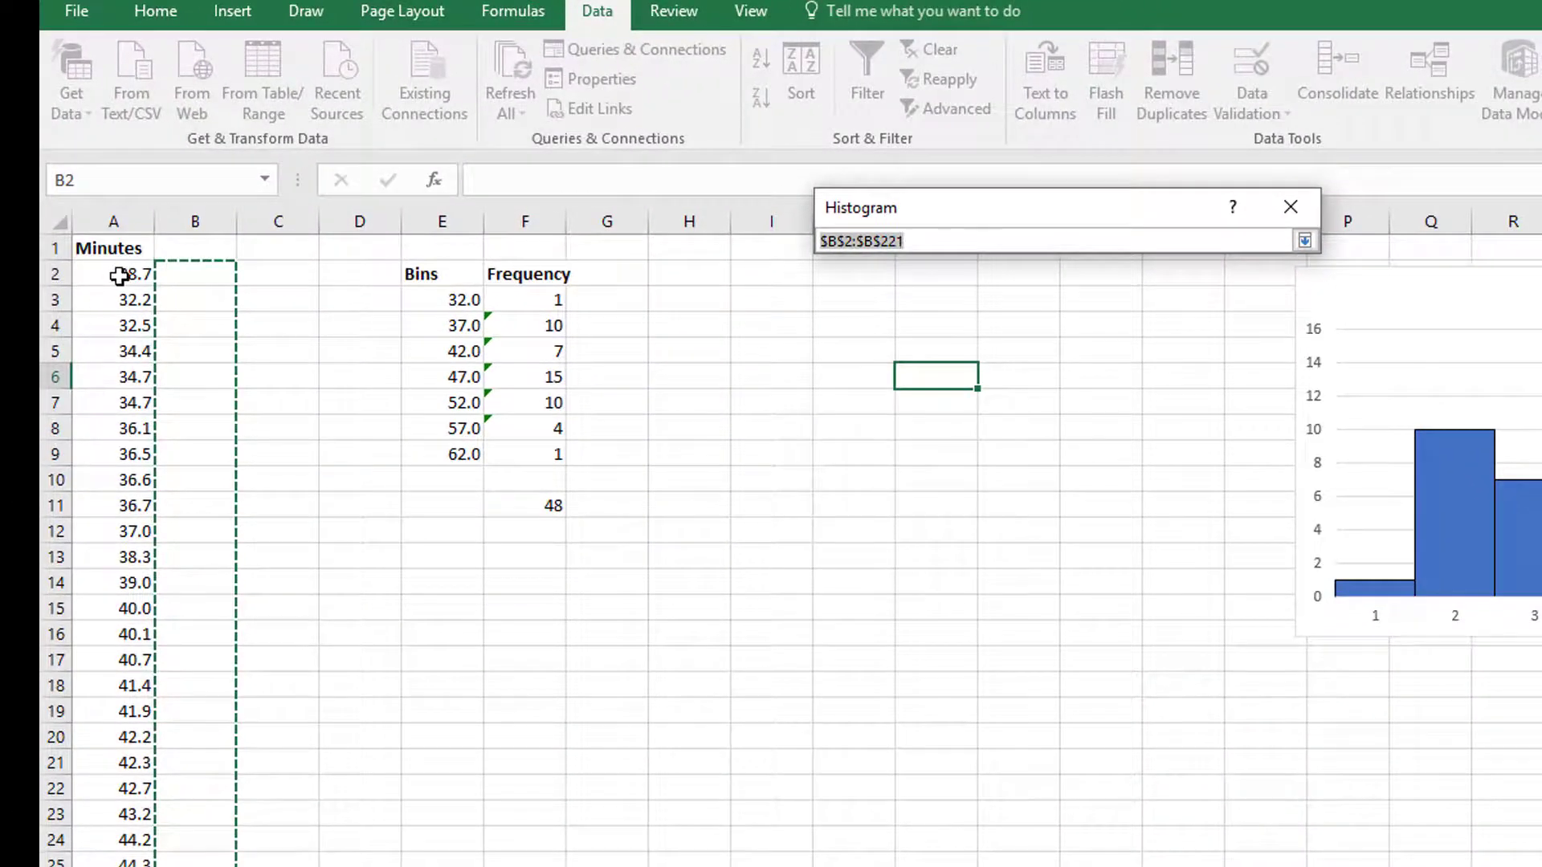
pyautogui.click(119, 276)
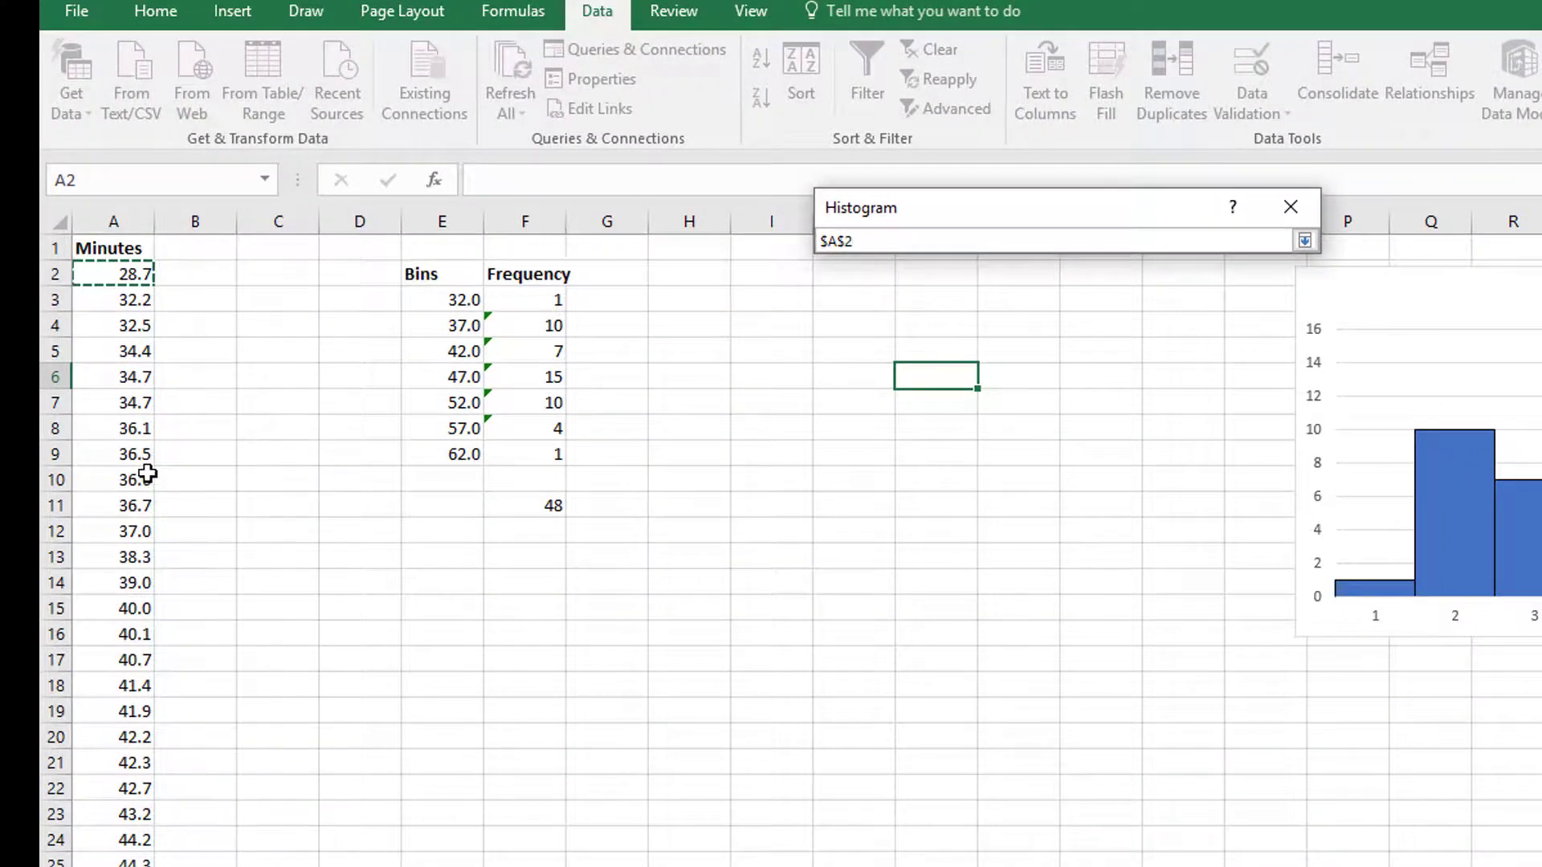
pyautogui.scroll(-6, 148, 522)
pyautogui.scroll(-6, 161, 562)
pyautogui.keyDown('shift'); pyautogui.click(127, 557); pyautogui.keyUp('shift')
pyautogui.scroll(12, 802, 522)
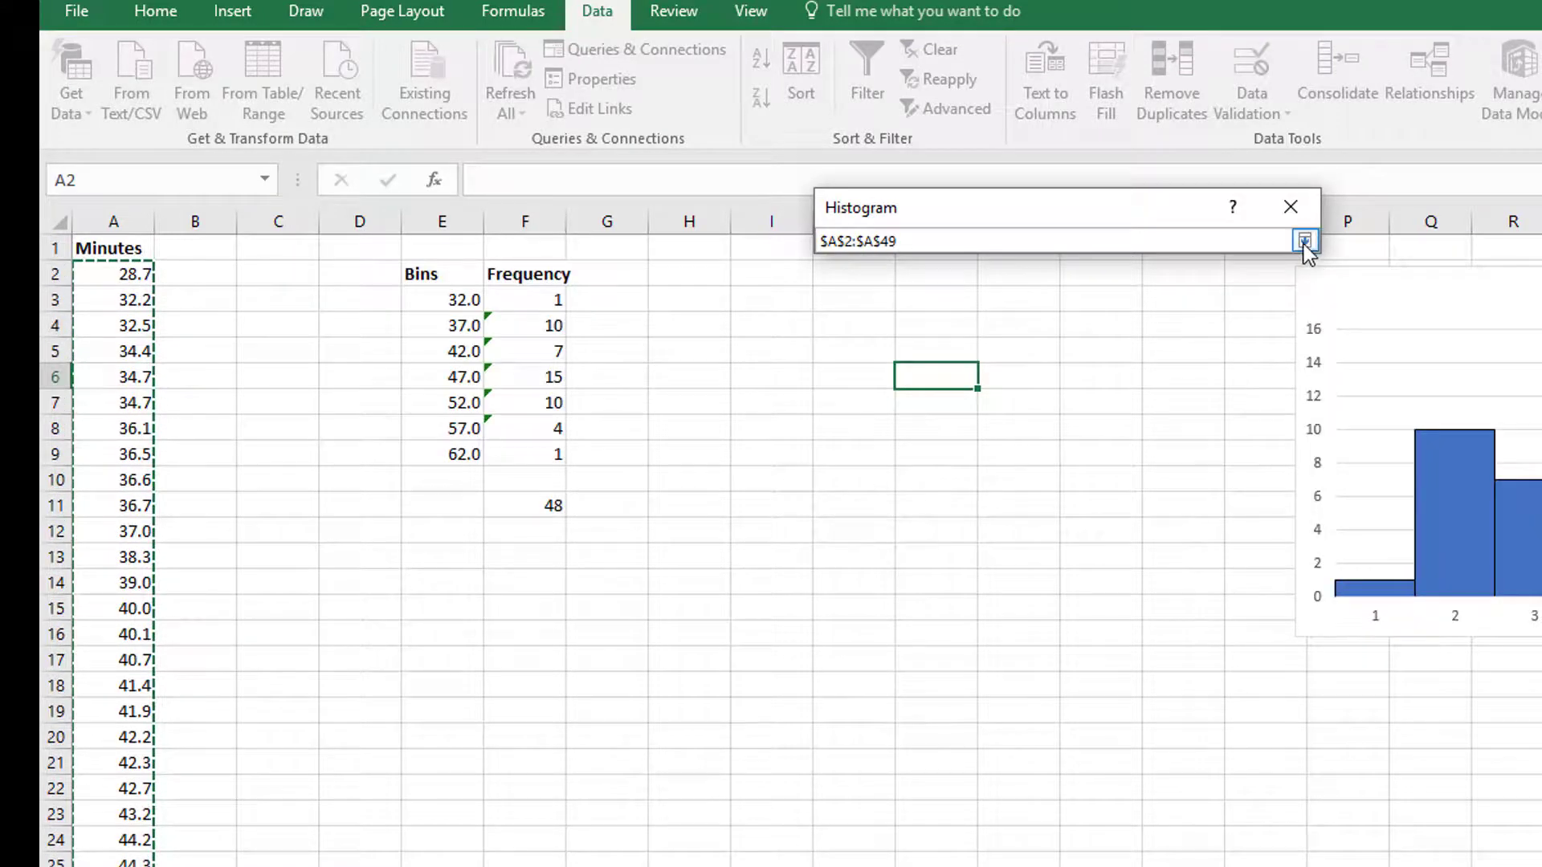
pyautogui.click(1304, 241)
# Set bin range E3:E9 and output cell E14, then run the histogram analysis.
pyautogui.click(1165, 299)
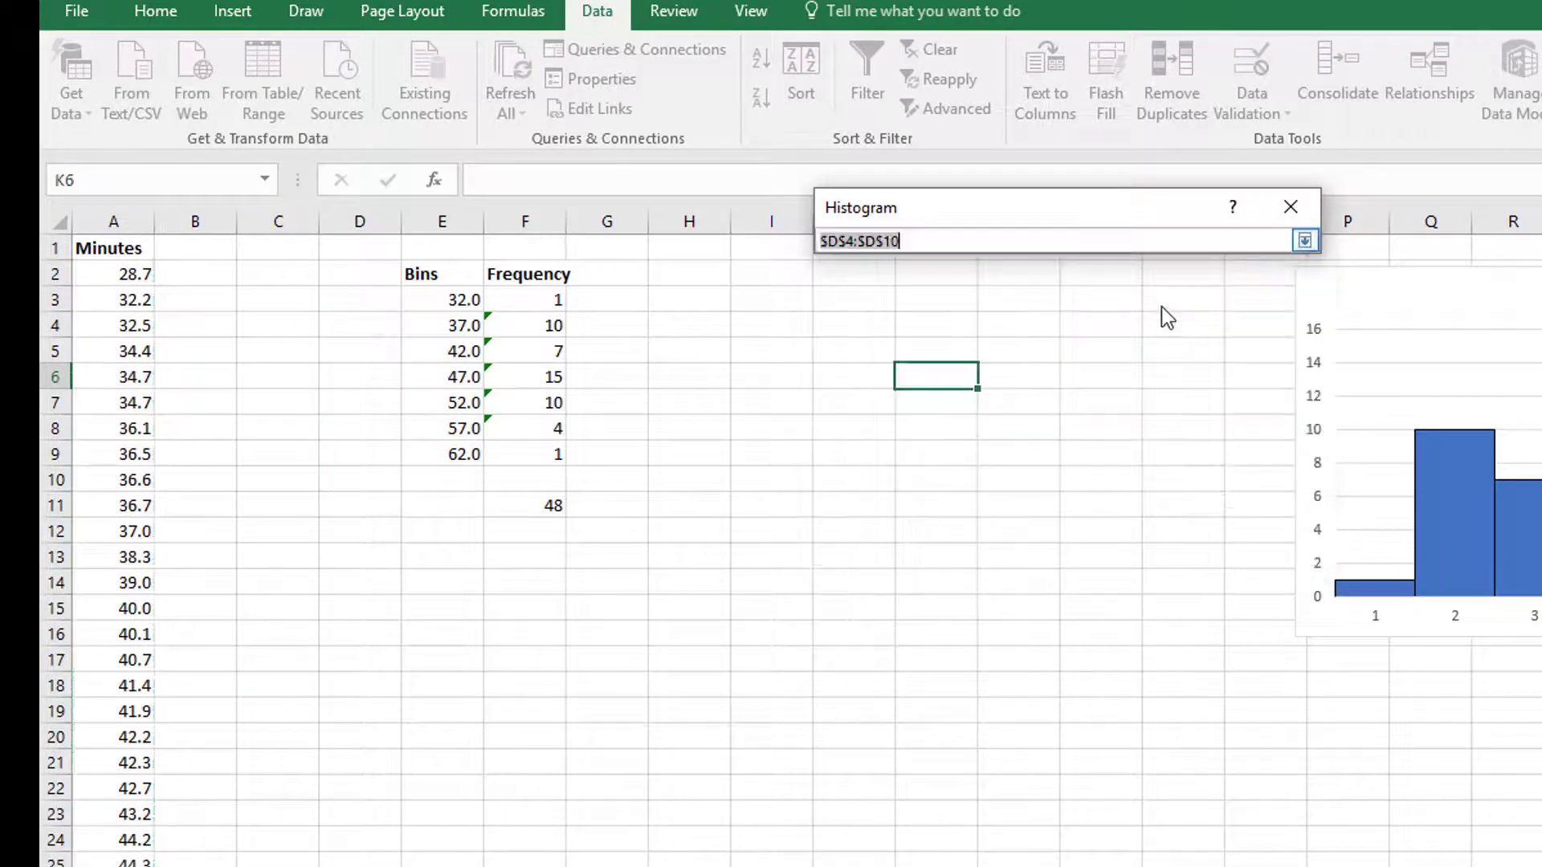
pyautogui.moveTo(434, 297); pyautogui.dragTo(478, 454)
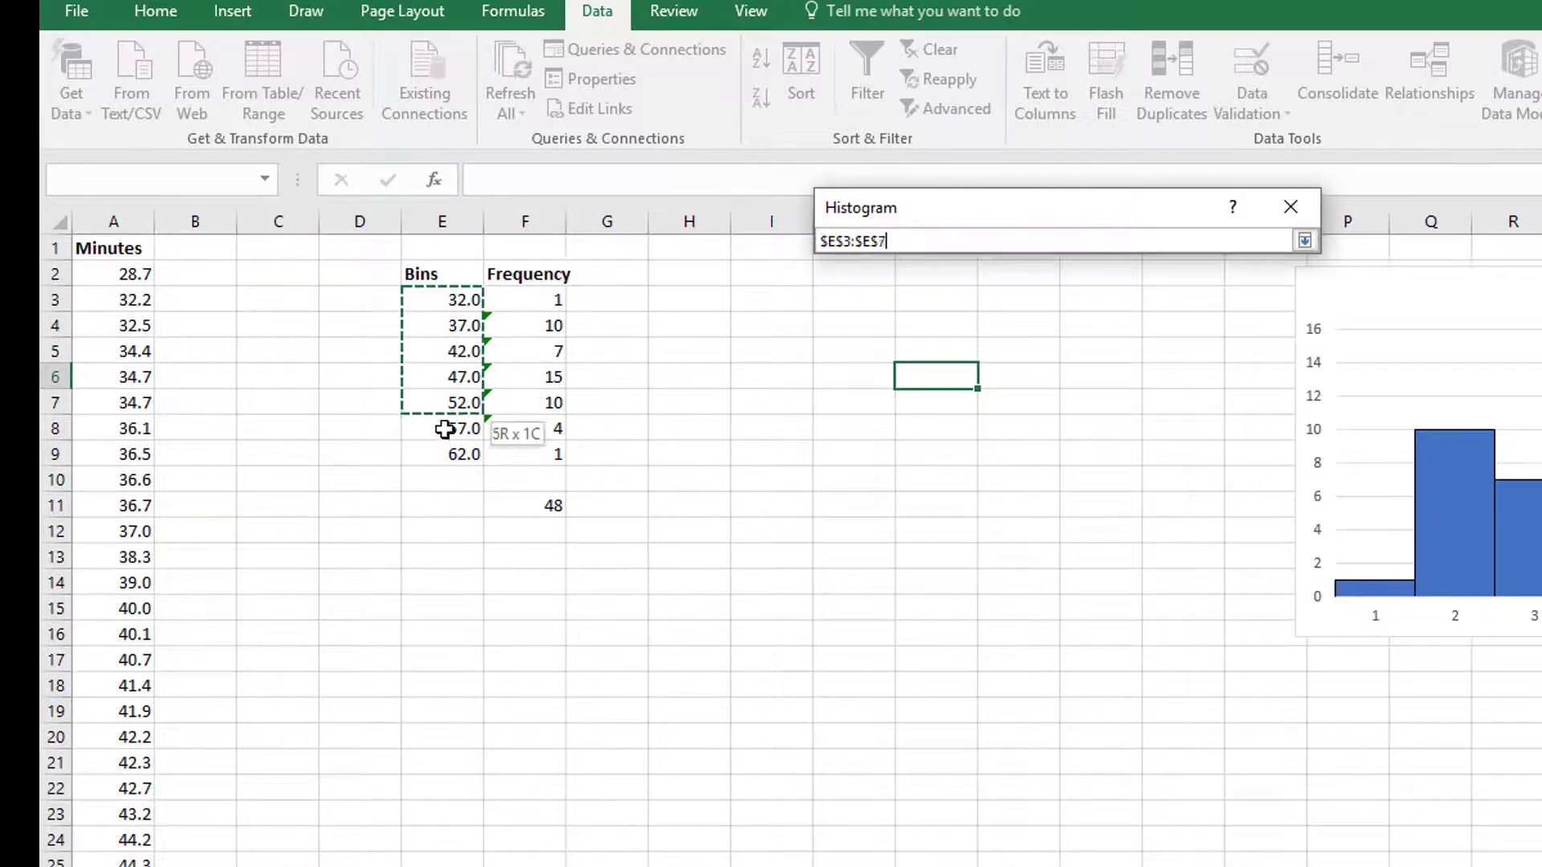
pyautogui.click(1306, 243)
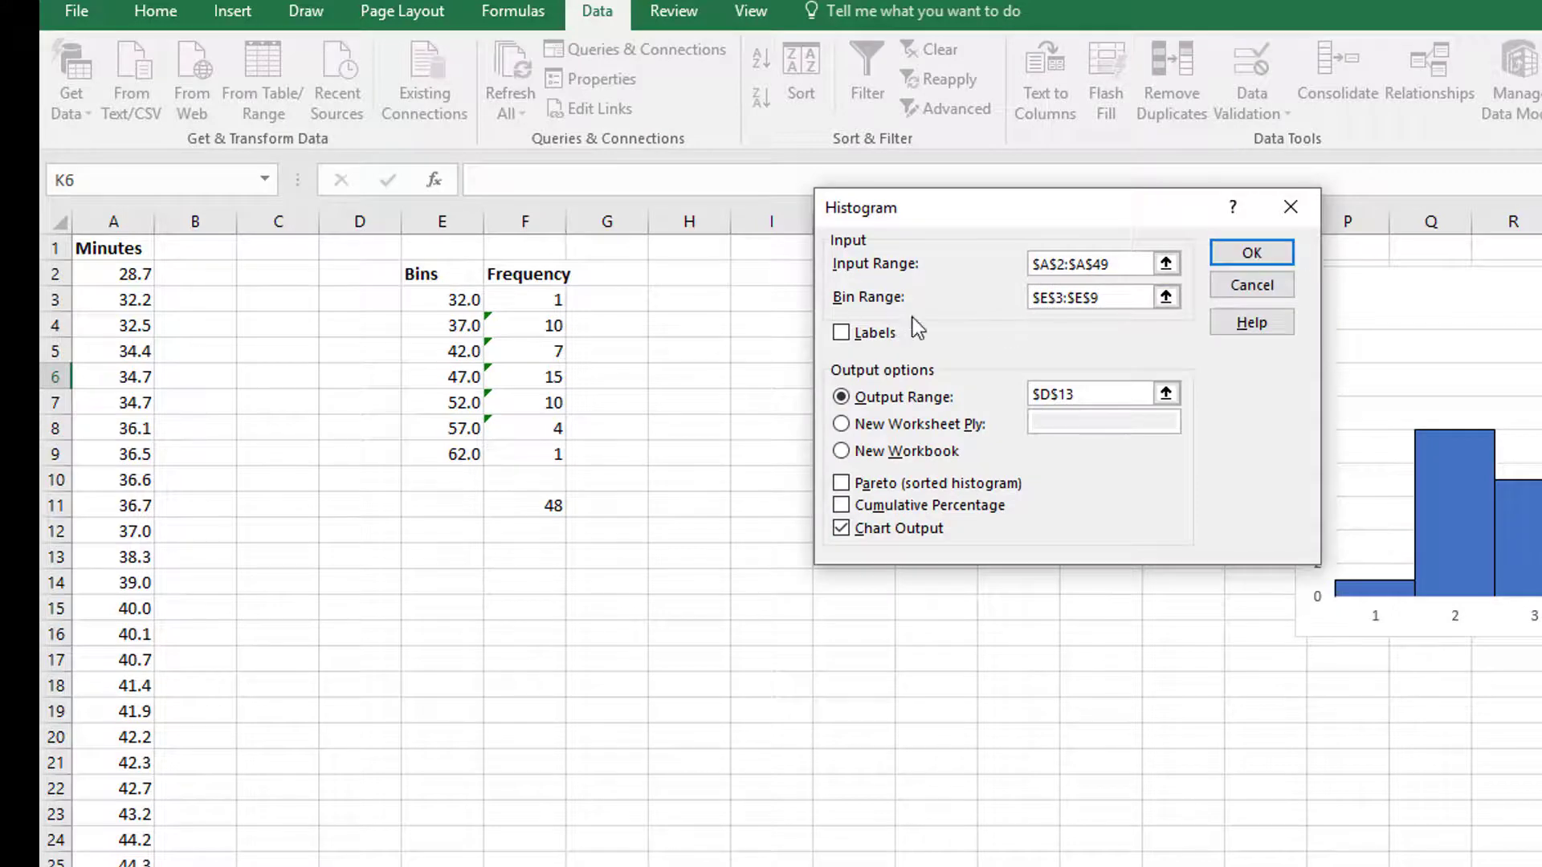
pyautogui.click(1165, 394)
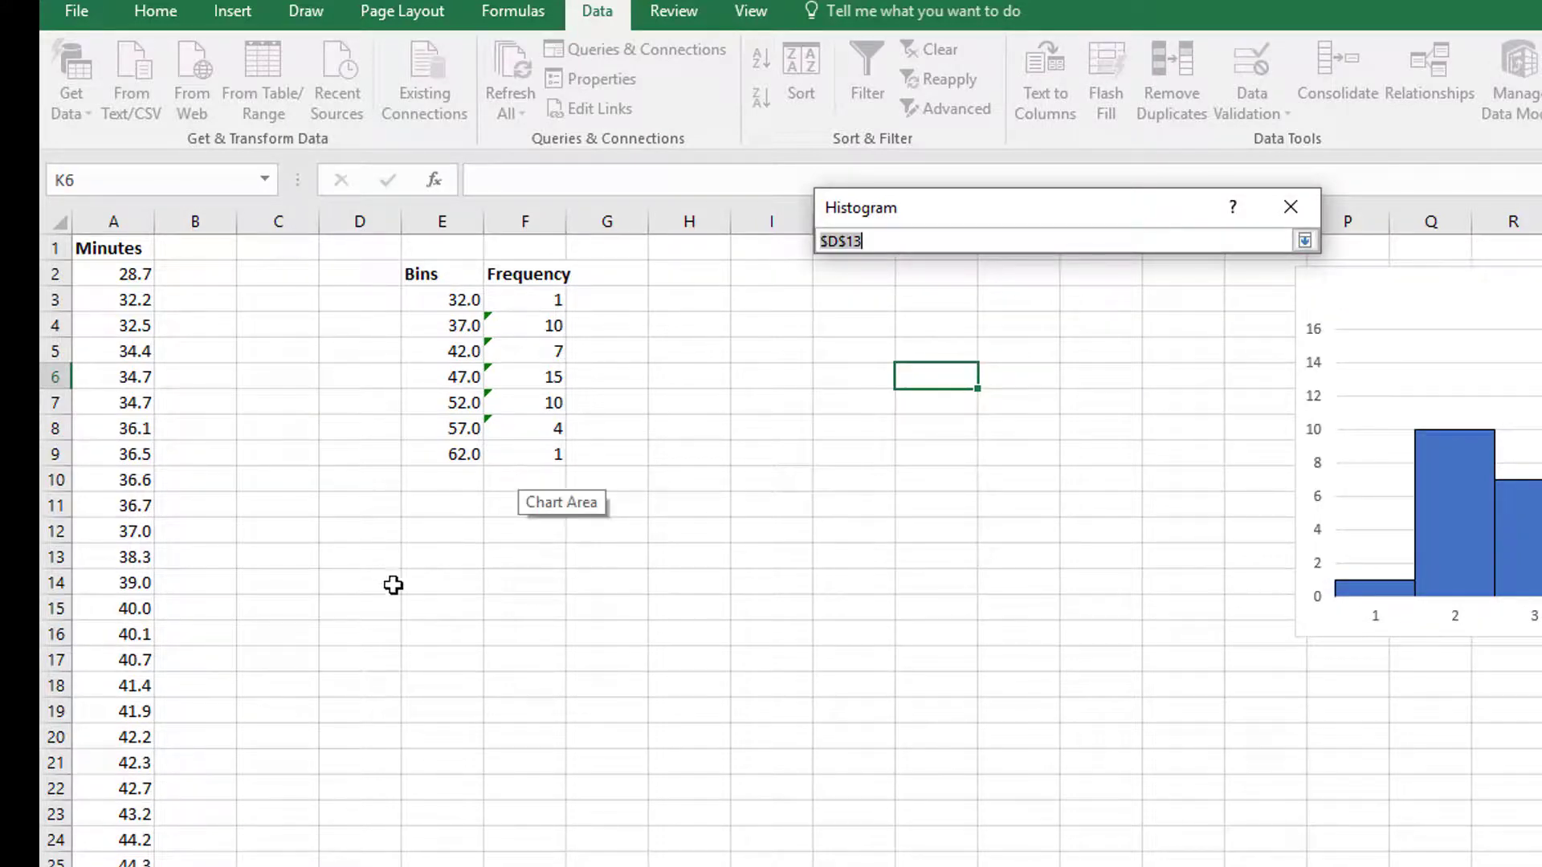
pyautogui.click(456, 592)
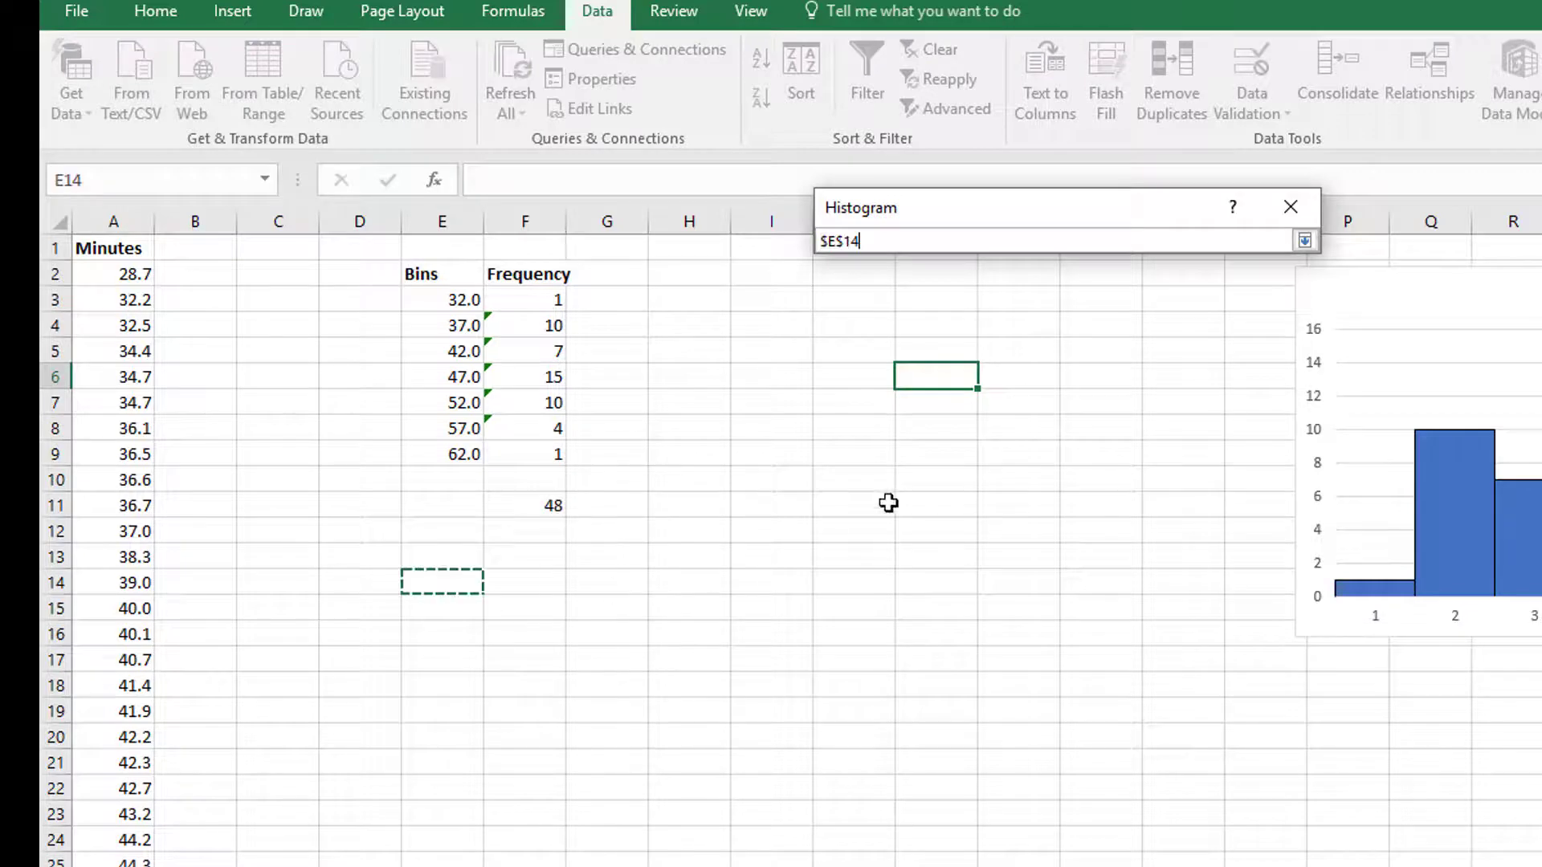
pyautogui.click(1304, 241)
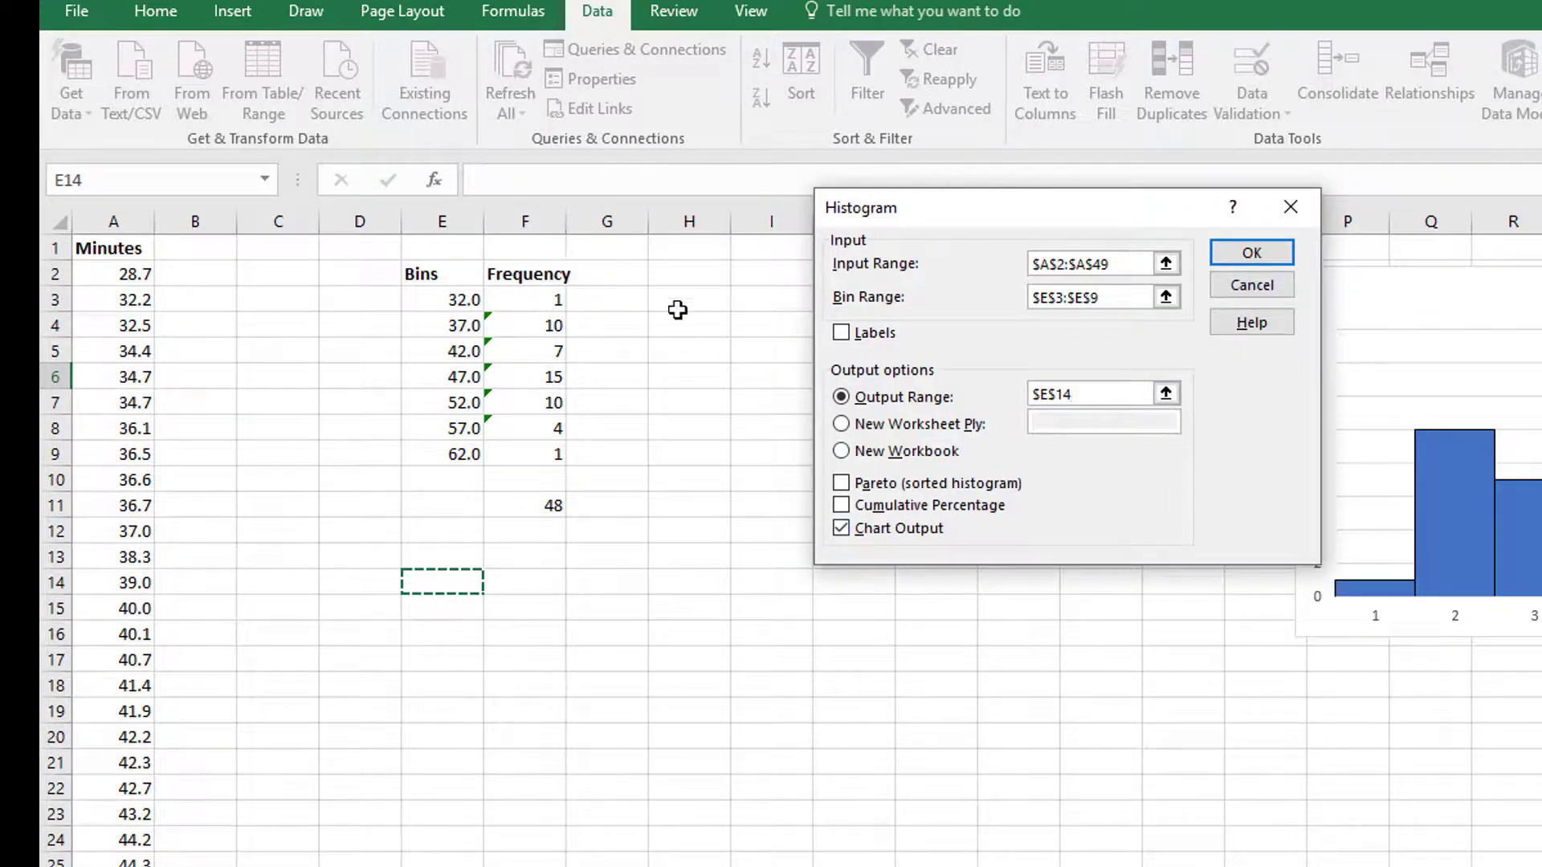
pyautogui.click(1252, 254)
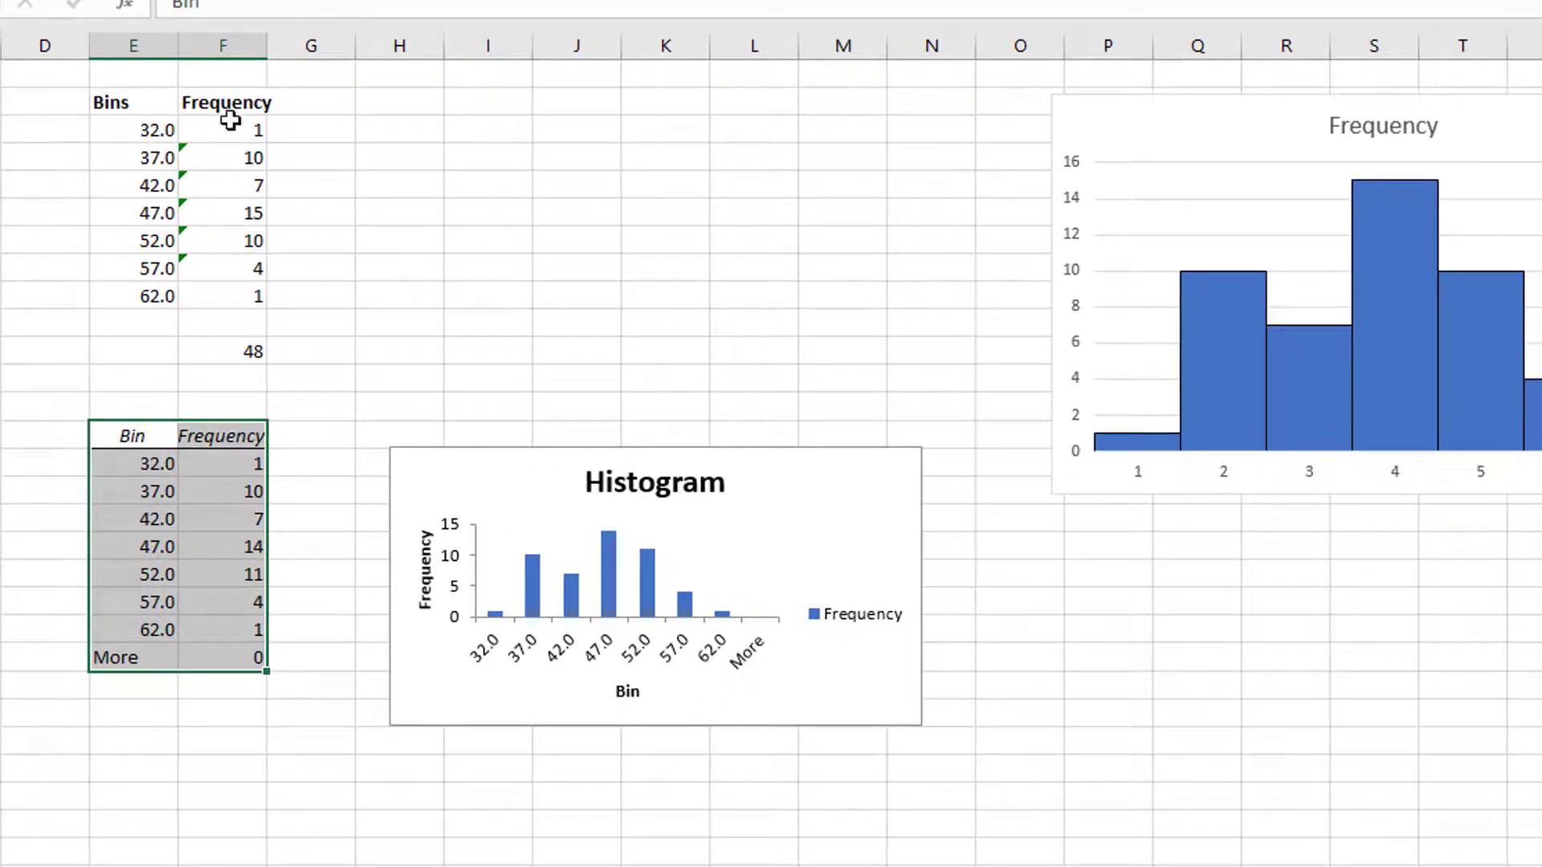
# Set the Histogram chart's bar series gap width to 0% so the bars touch.
pyautogui.rightClick(686, 609)
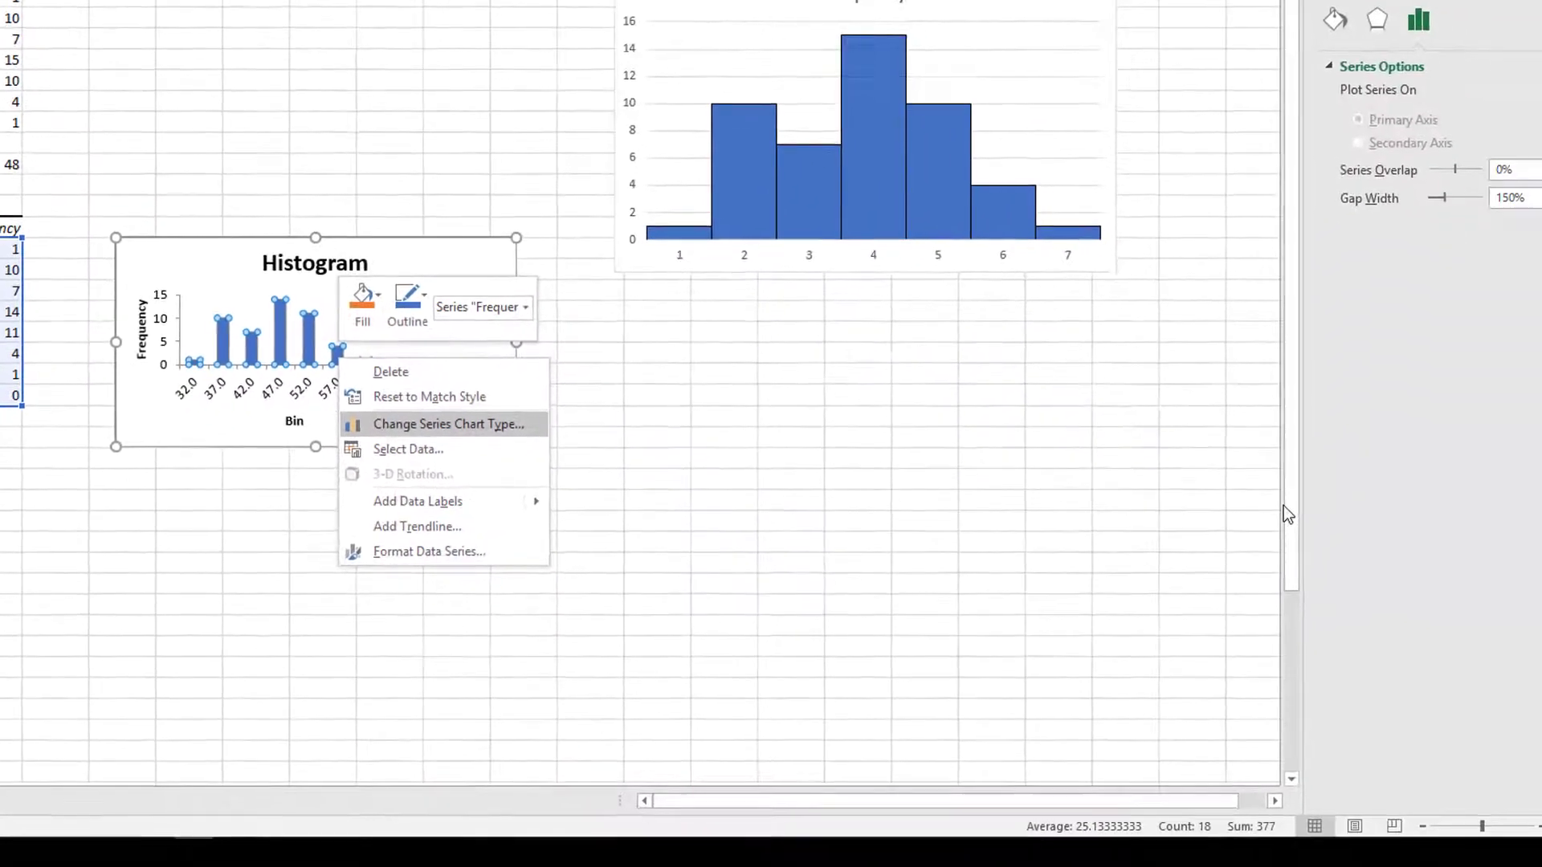
pyautogui.moveTo(1285, 506); pyautogui.dragTo(1290, 638)
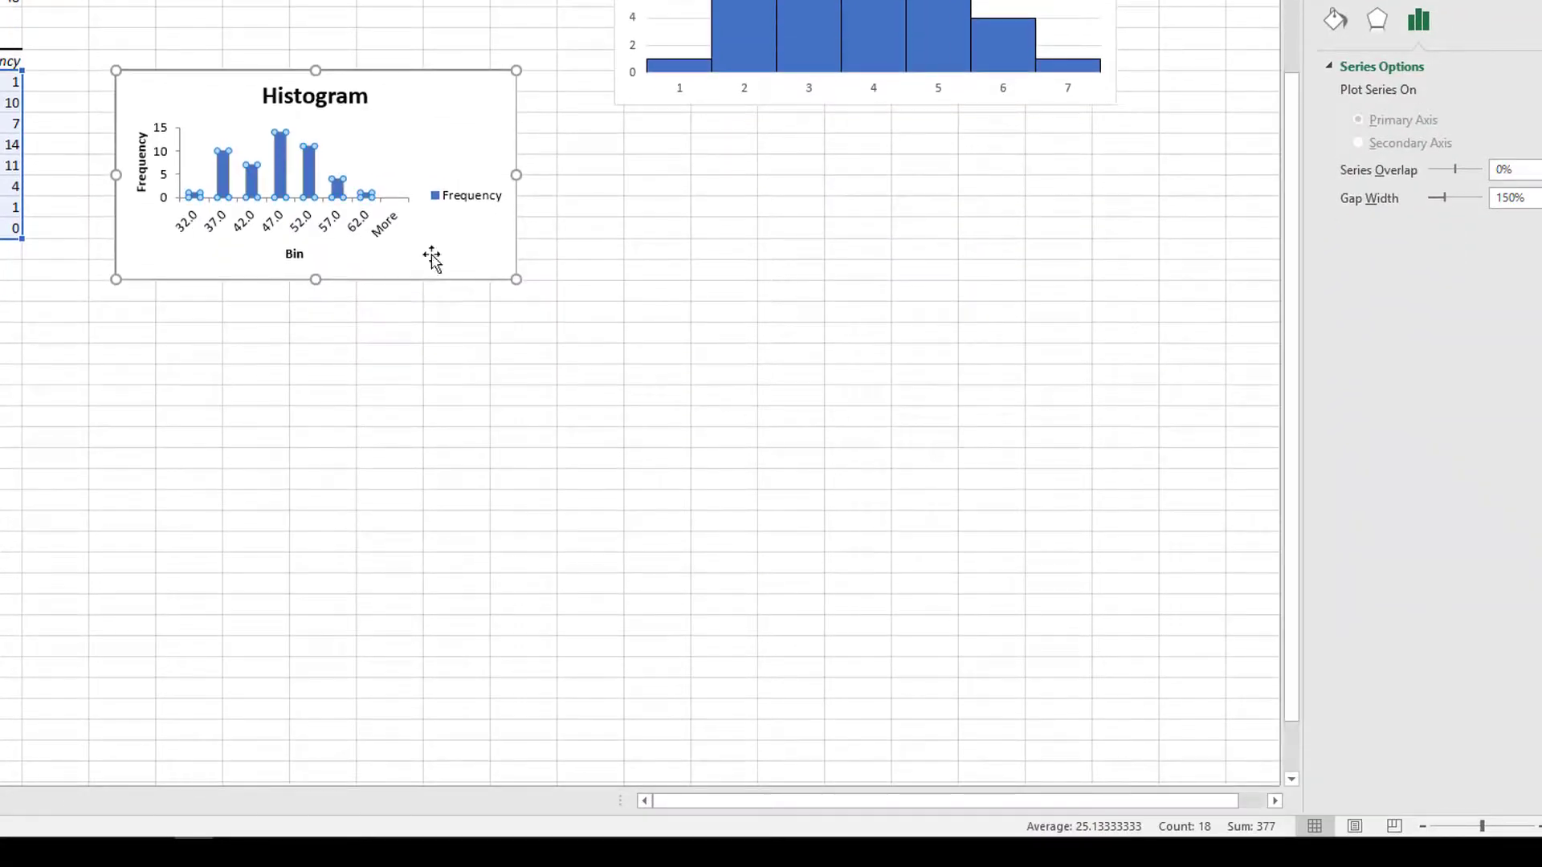
pyautogui.rightClick(316, 174)
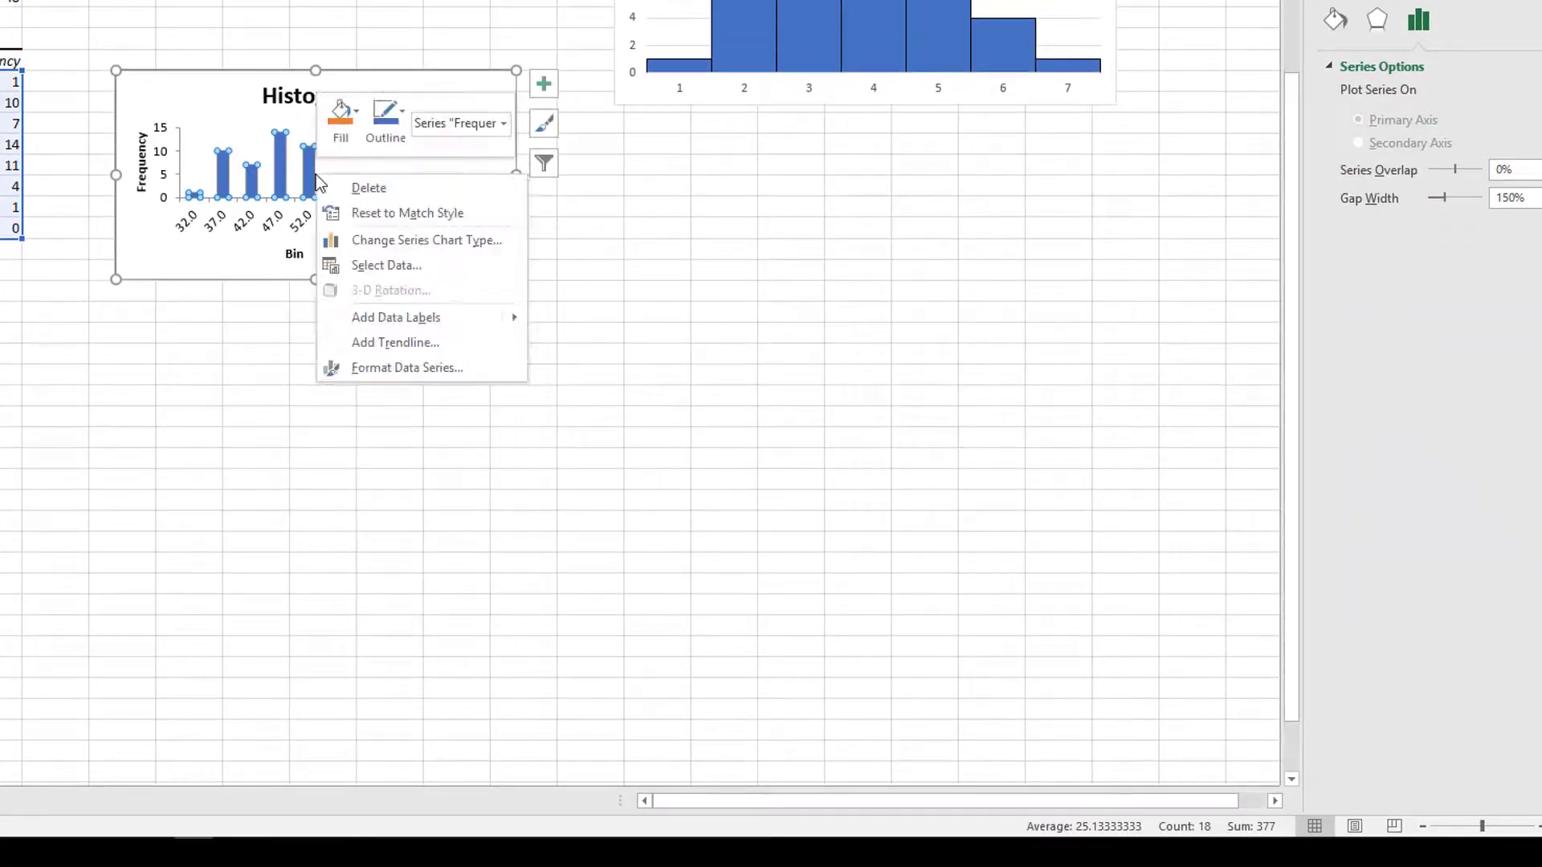
pyautogui.click(403, 360)
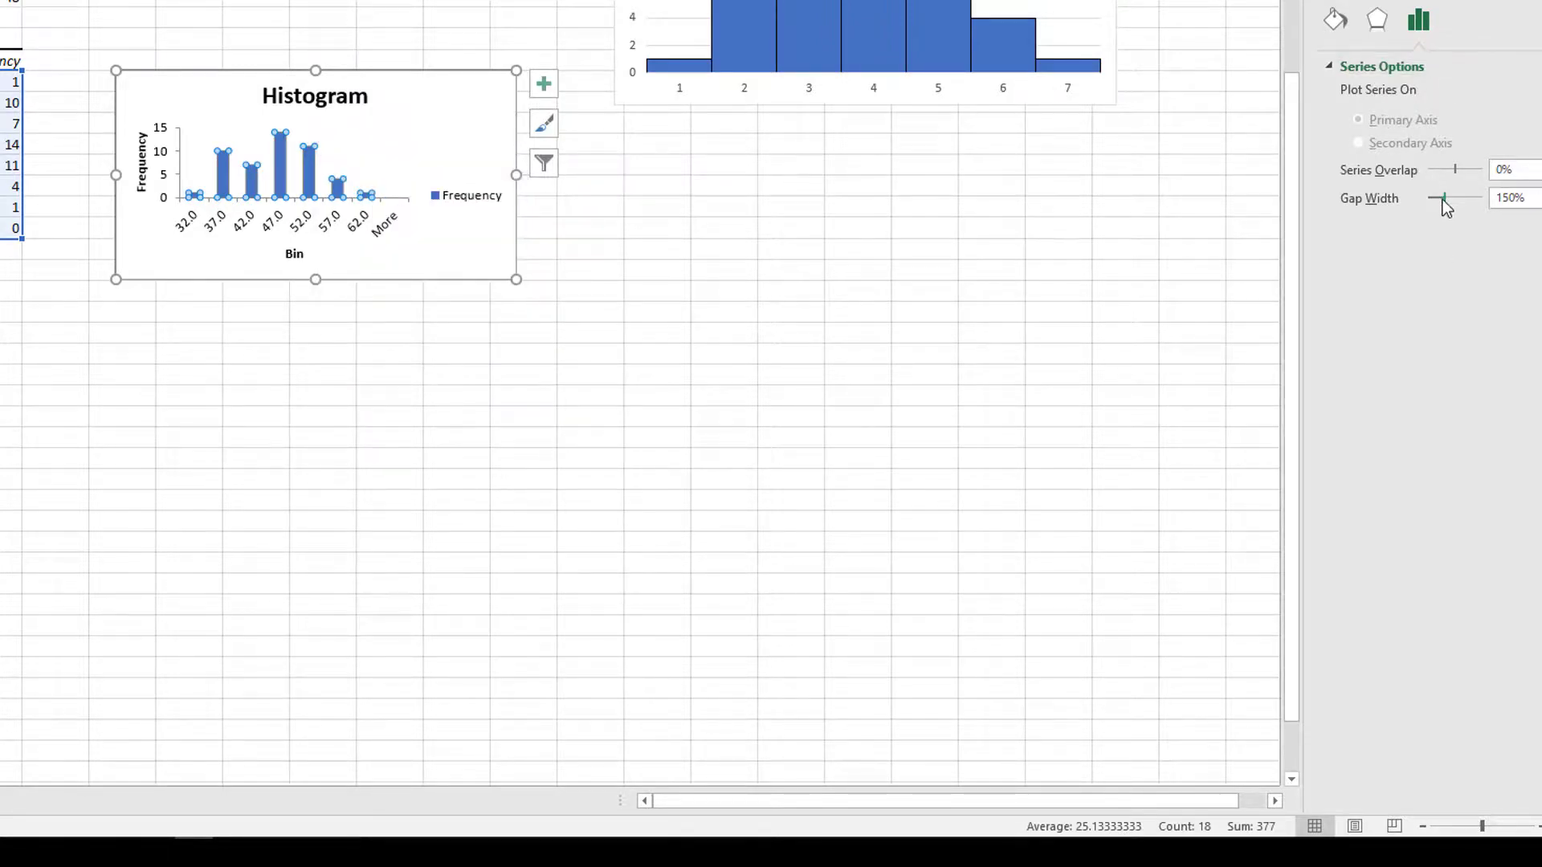
pyautogui.moveTo(1442, 199); pyautogui.dragTo(1409, 199)
pyautogui.click(643, 332)
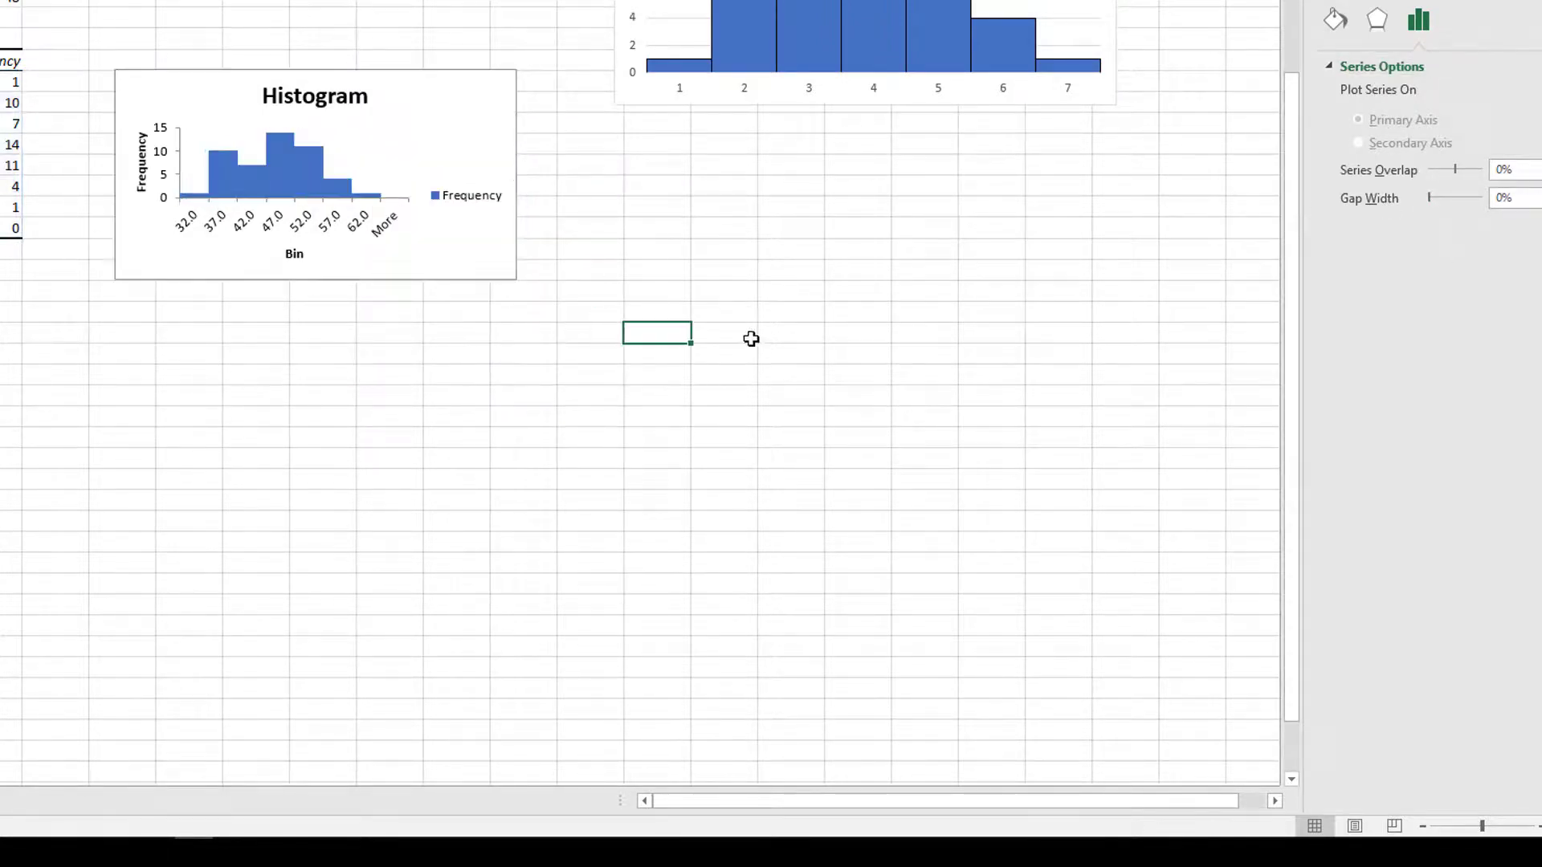
# Inspect the bars' outline colour choices, leaving the outline unchanged.
pyautogui.click(317, 190)
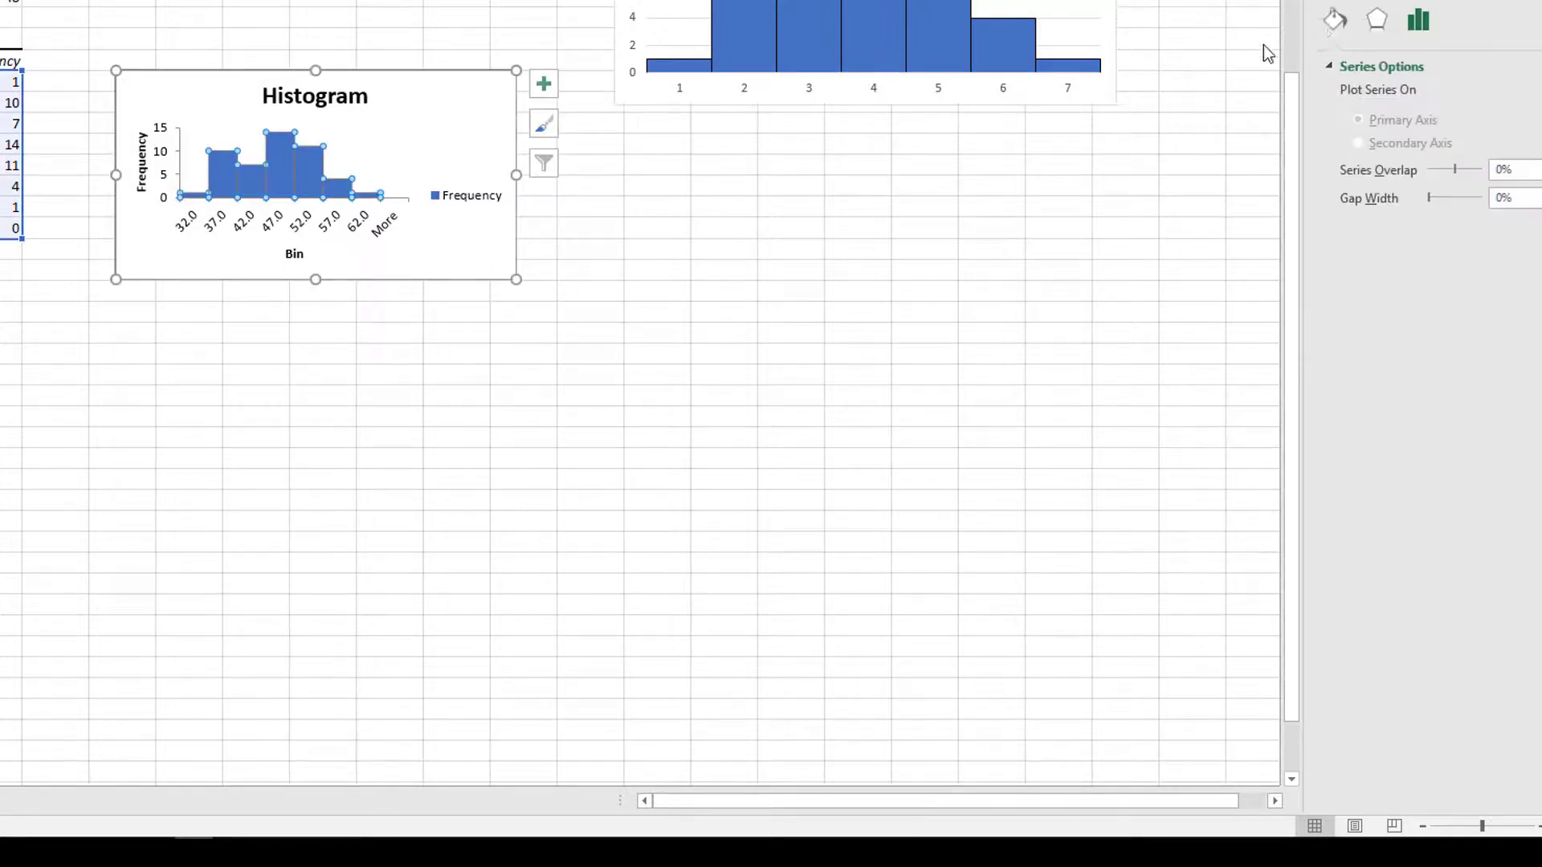
pyautogui.click(1335, 22)
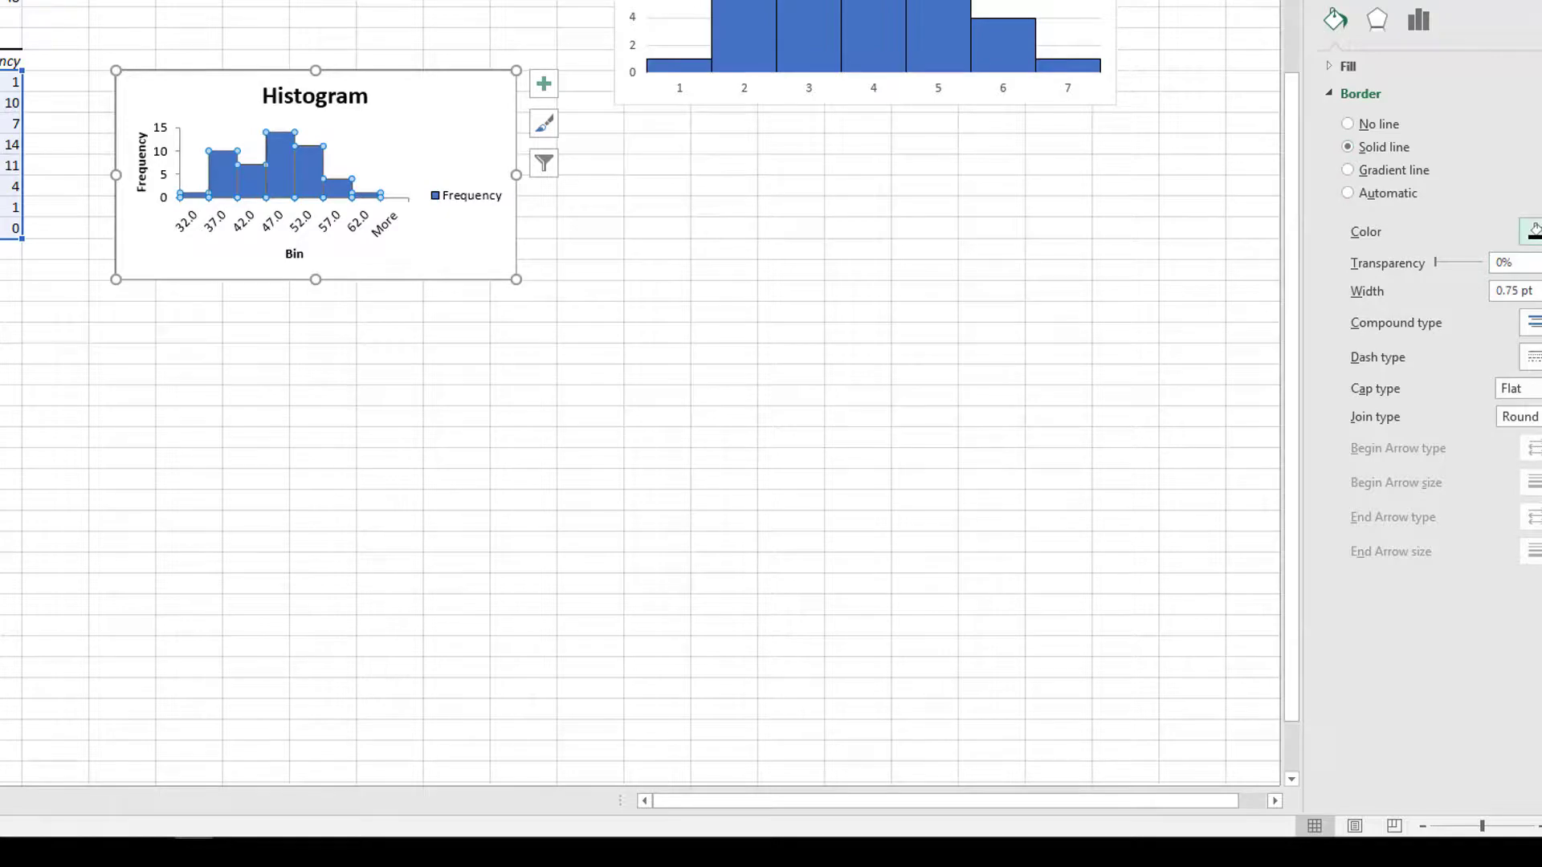
pyautogui.click(1531, 233)
pyautogui.click(1444, 279)
# Move the Histogram chart up and resize it wider and shorter.
pyautogui.click(815, 474)
pyautogui.scroll(2, 1036, 496)
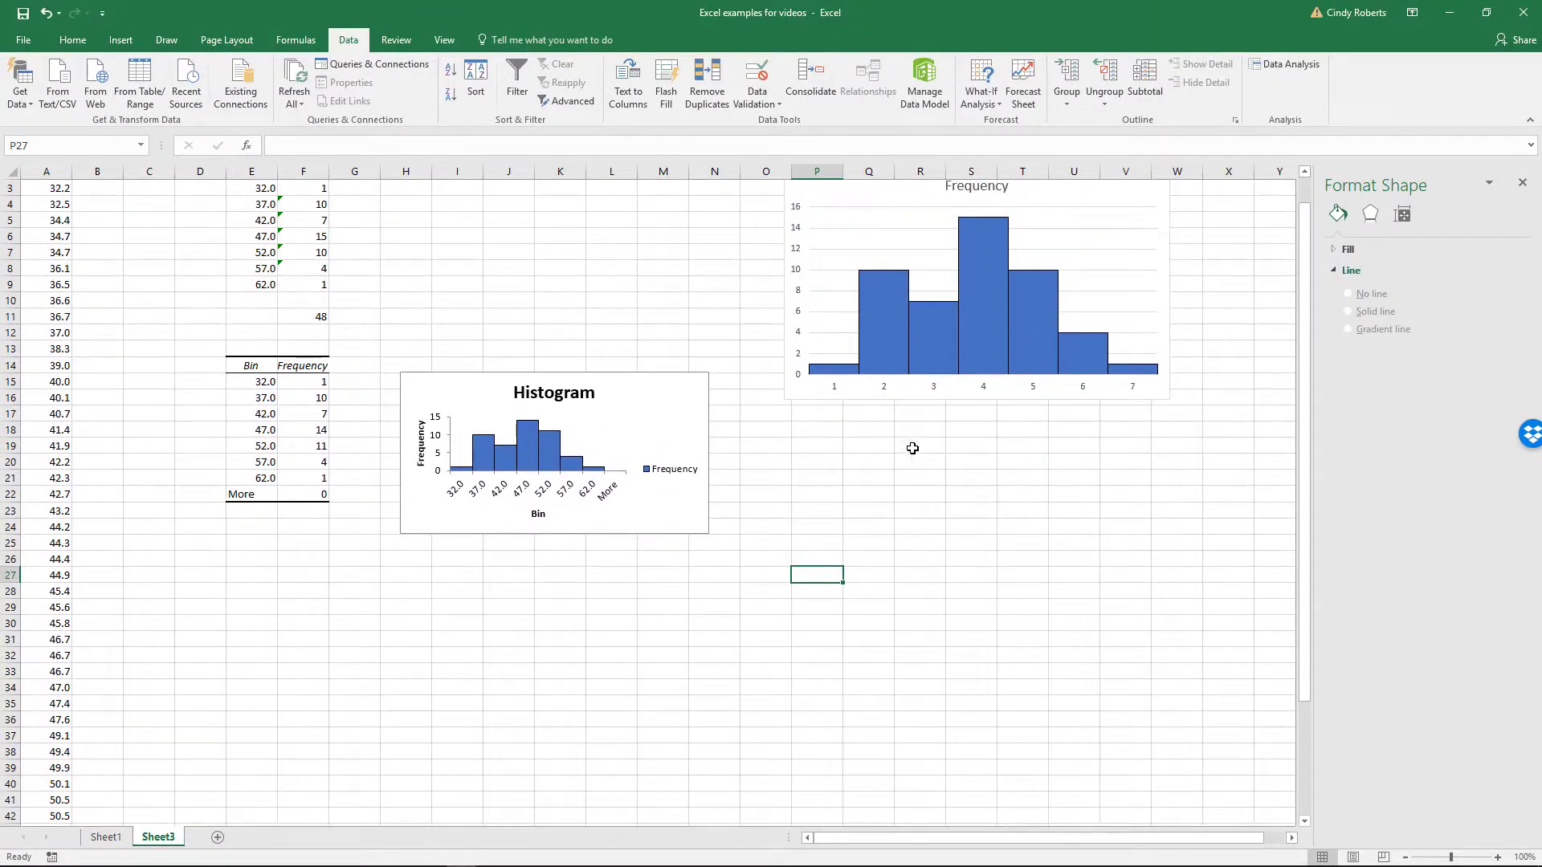
pyautogui.moveTo(637, 414); pyautogui.dragTo(658, 365)
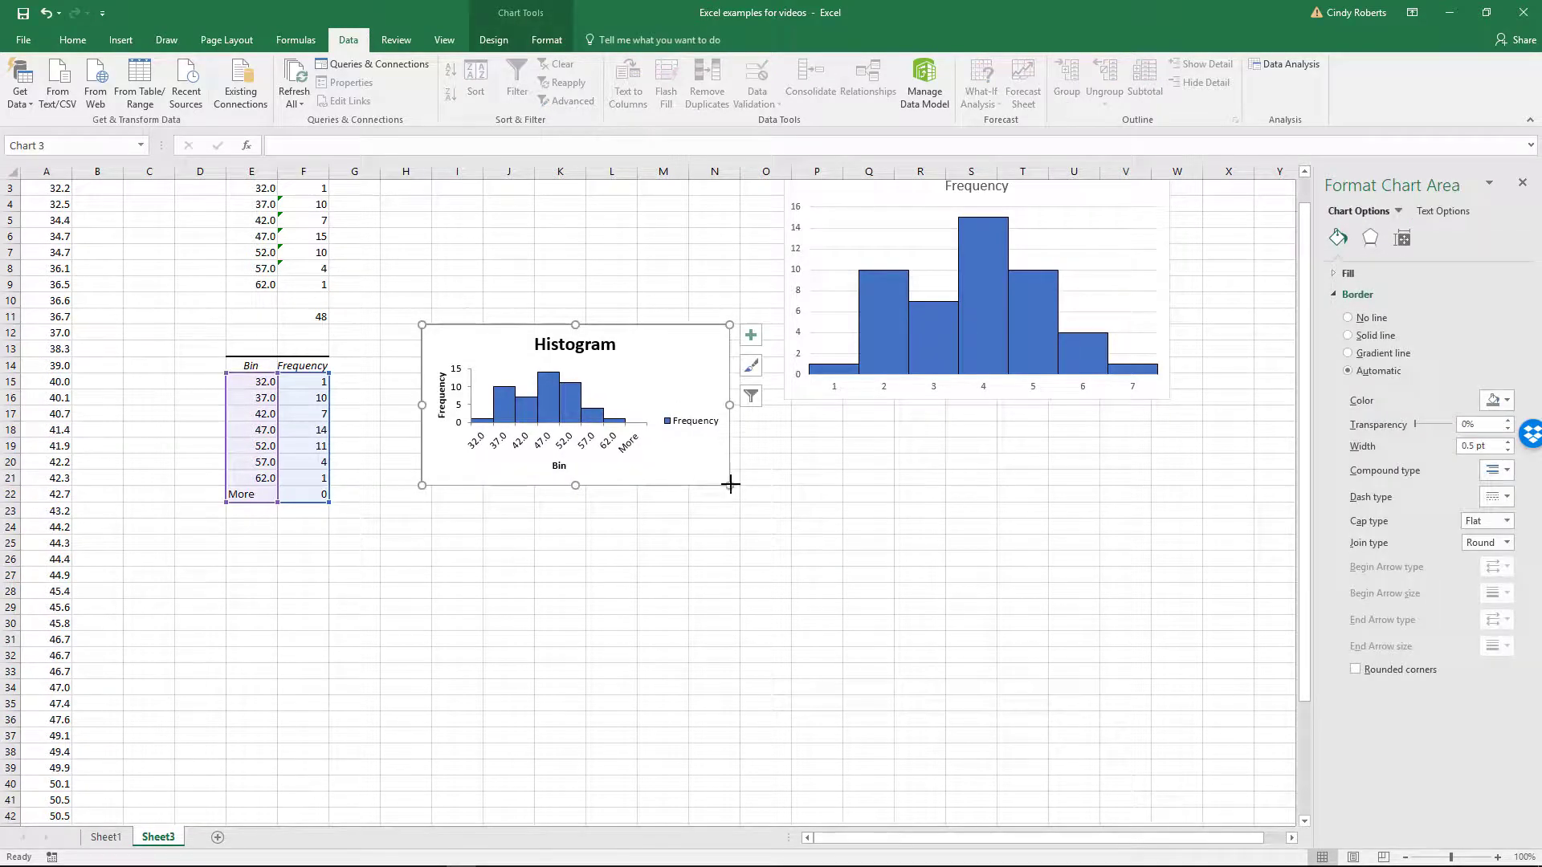
pyautogui.moveTo(734, 496)
pyautogui.mouseDown()
pyautogui.moveTo(826, 578)
pyautogui.moveTo(795, 614)
pyautogui.mouseUp()
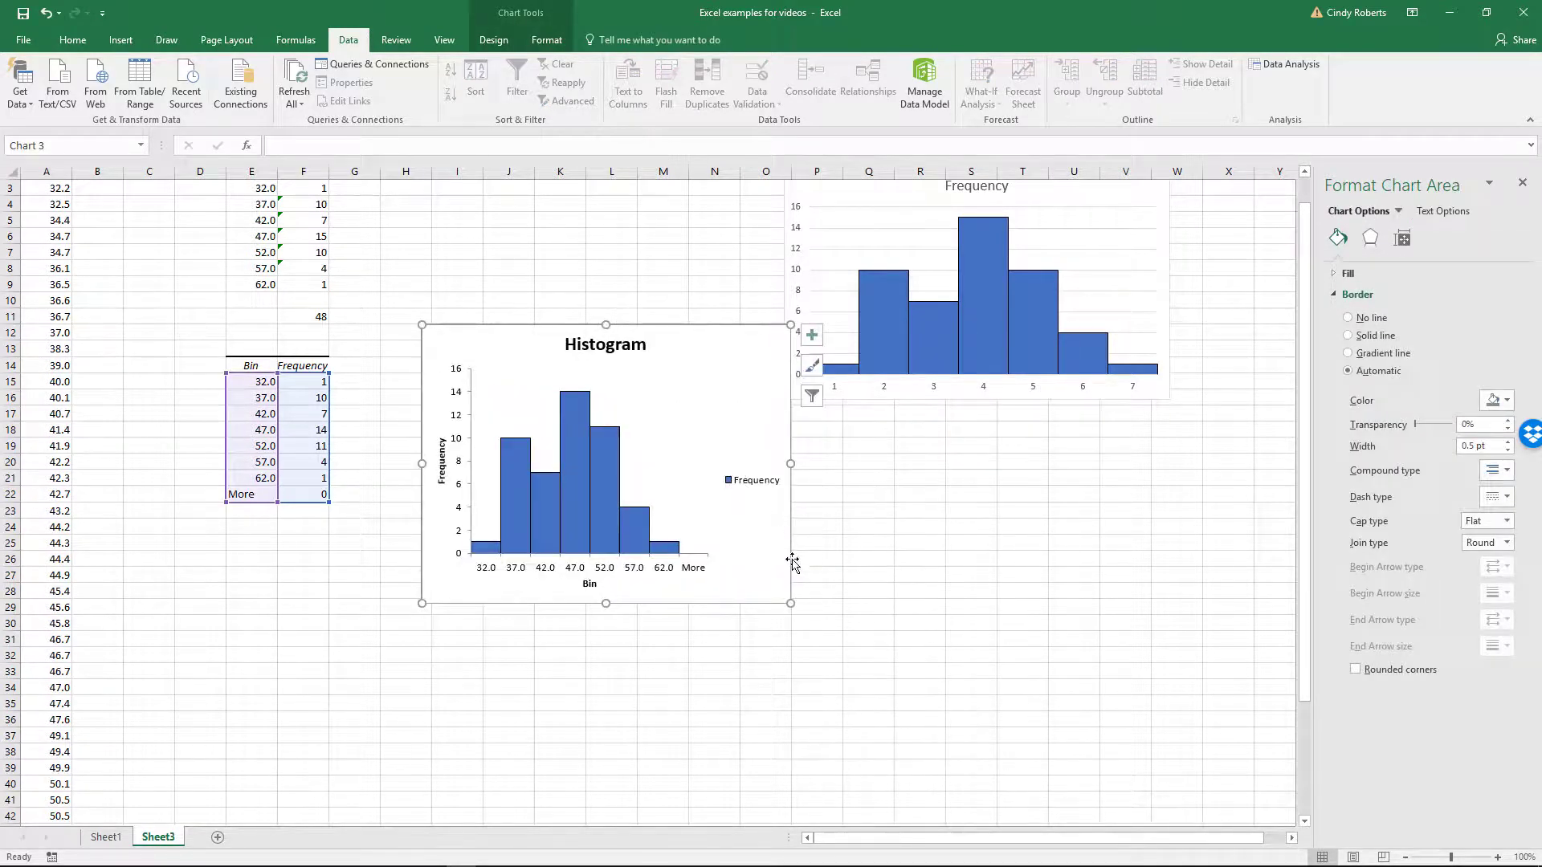
pyautogui.moveTo(789, 601); pyautogui.dragTo(874, 524)
# Select the whole Histogram chart and delete it.
pyautogui.click(779, 388)
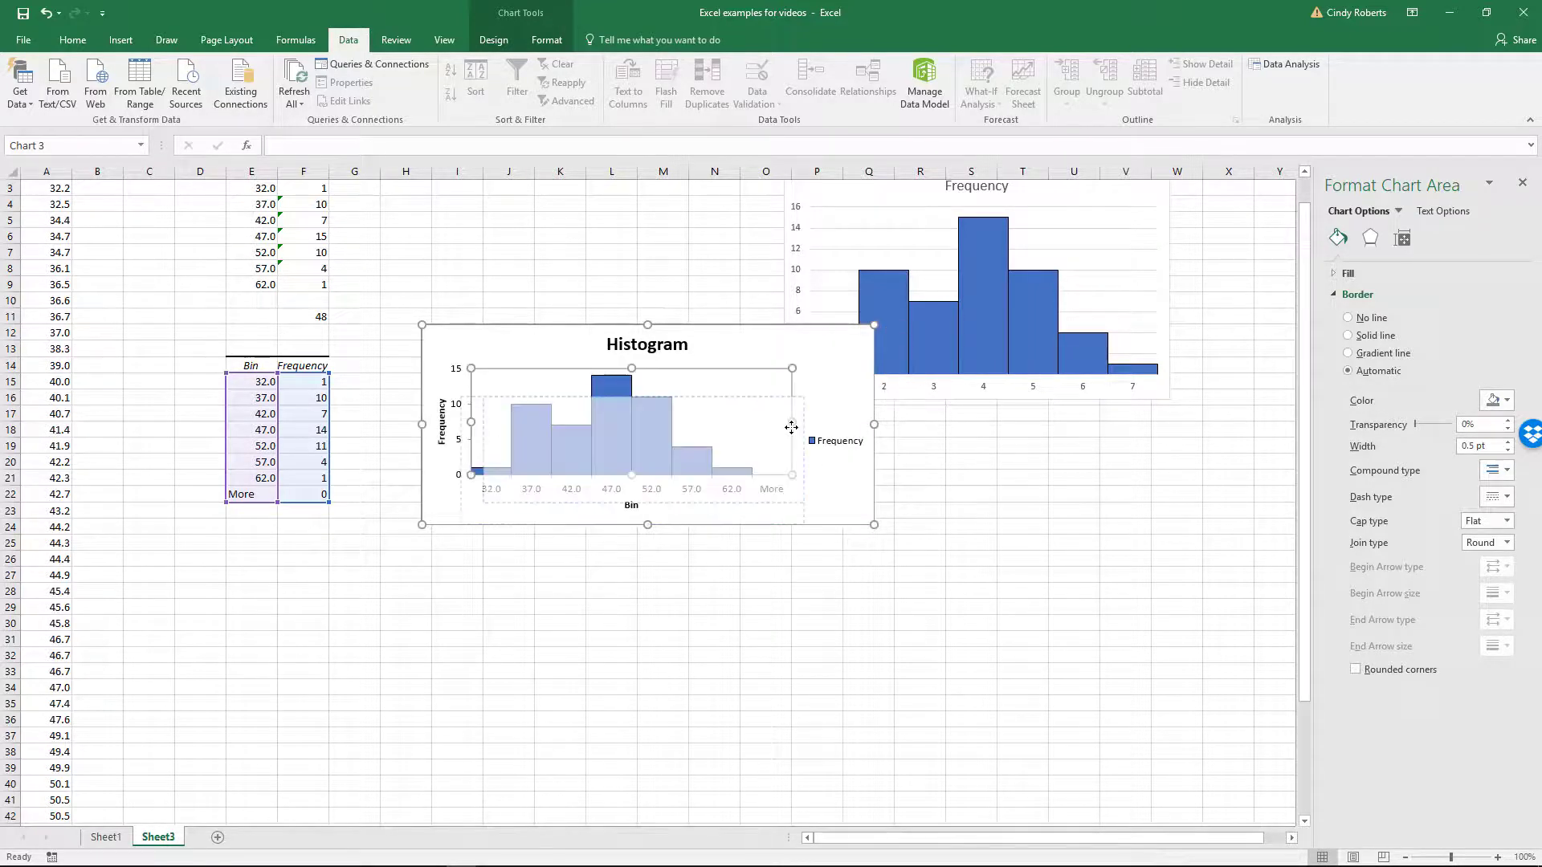
pyautogui.click(811, 386)
pyautogui.press('Delete')
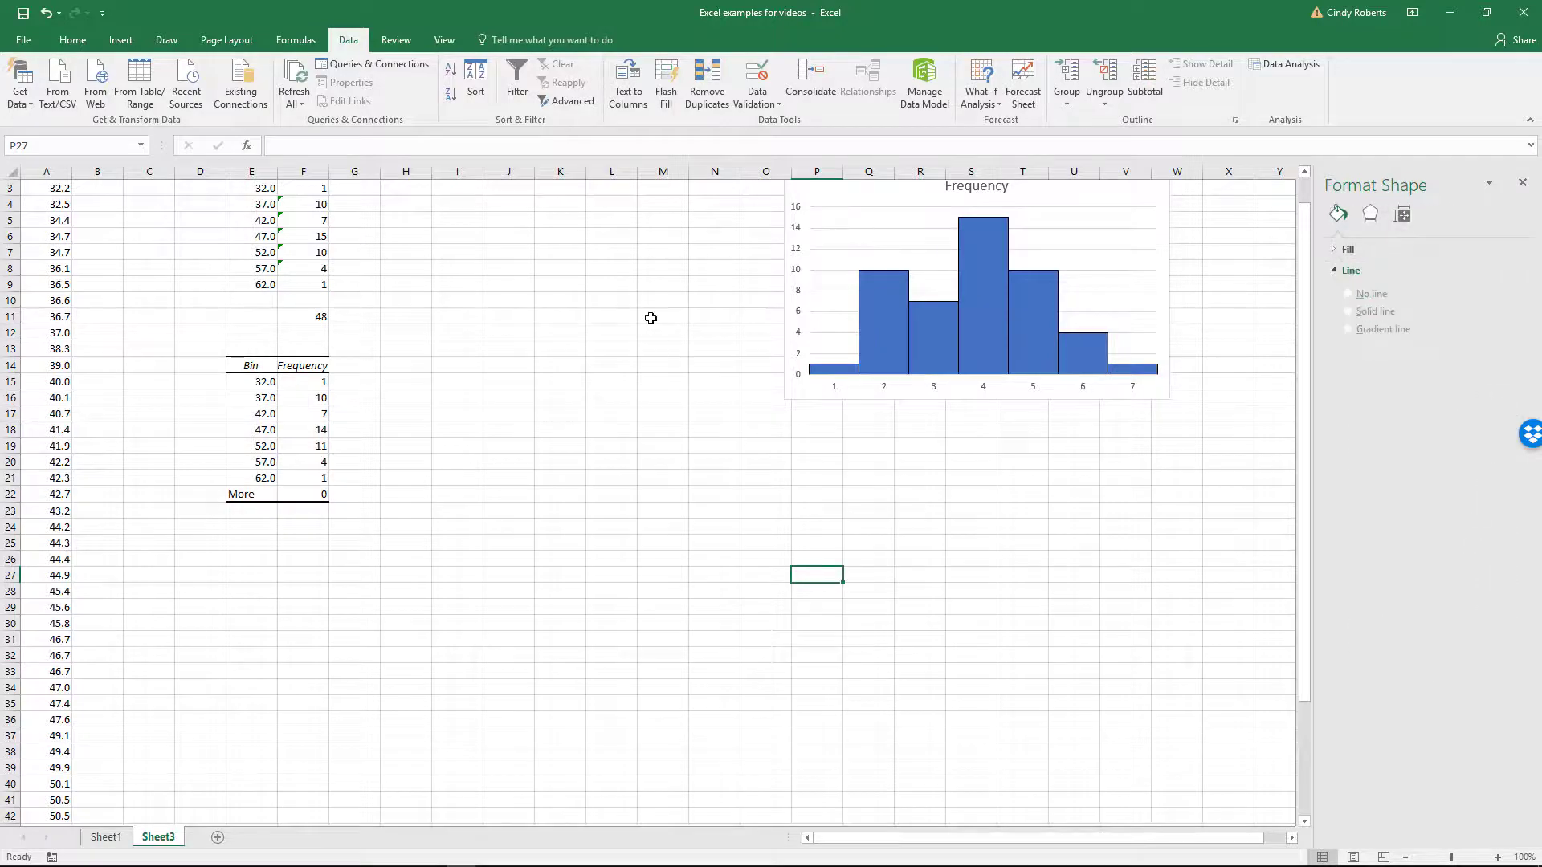
pyautogui.scroll(1, 712, 367)
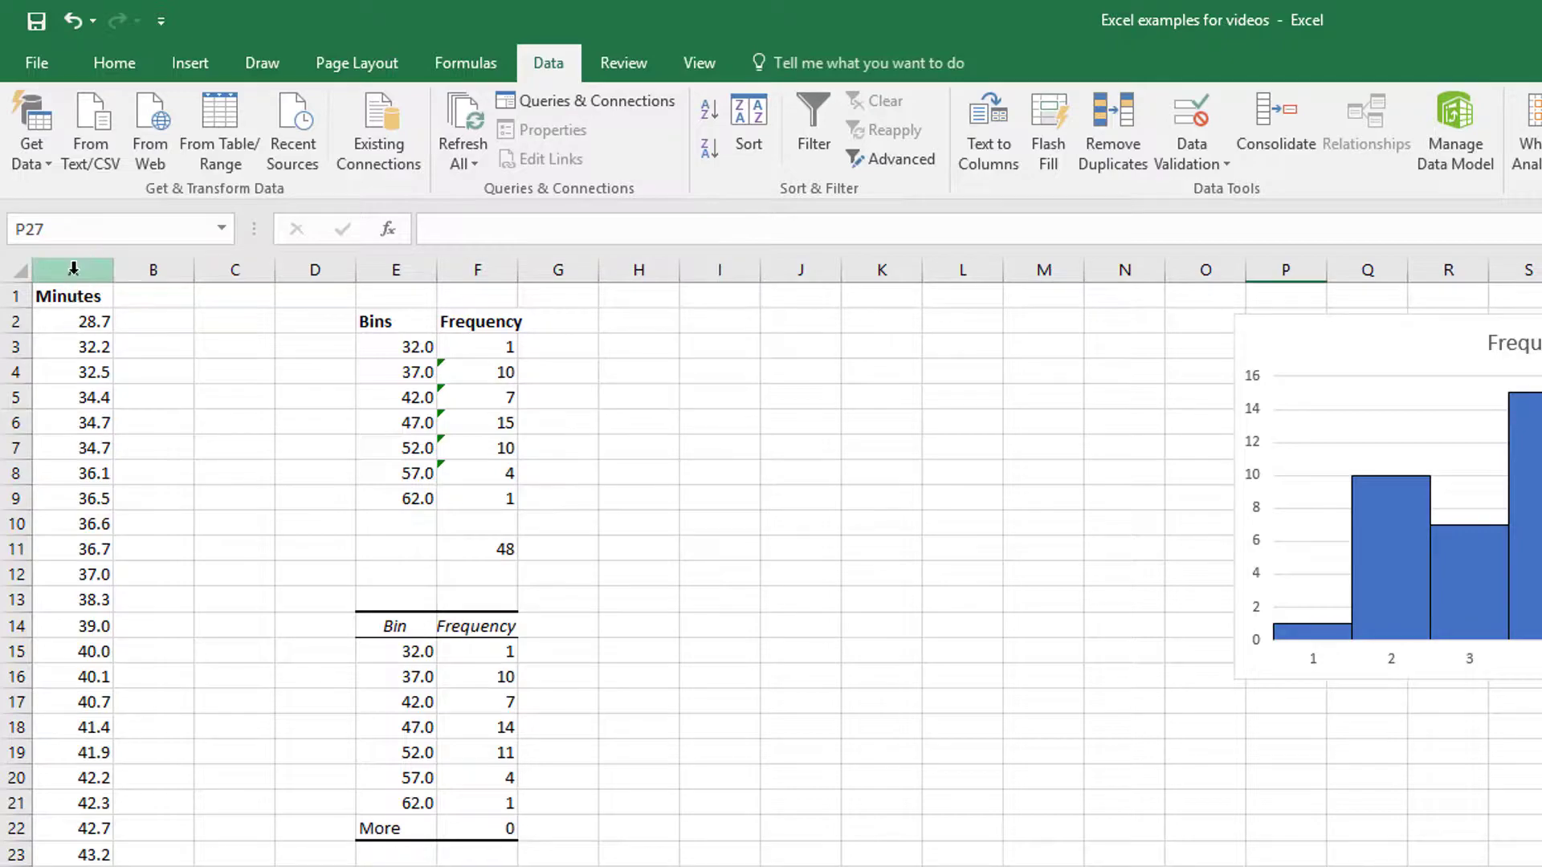
# Insert a built-in Histogram chart of the Minutes column via Recommended Charts > All Charts.
pyautogui.click(103, 271)
pyautogui.click(207, 73)
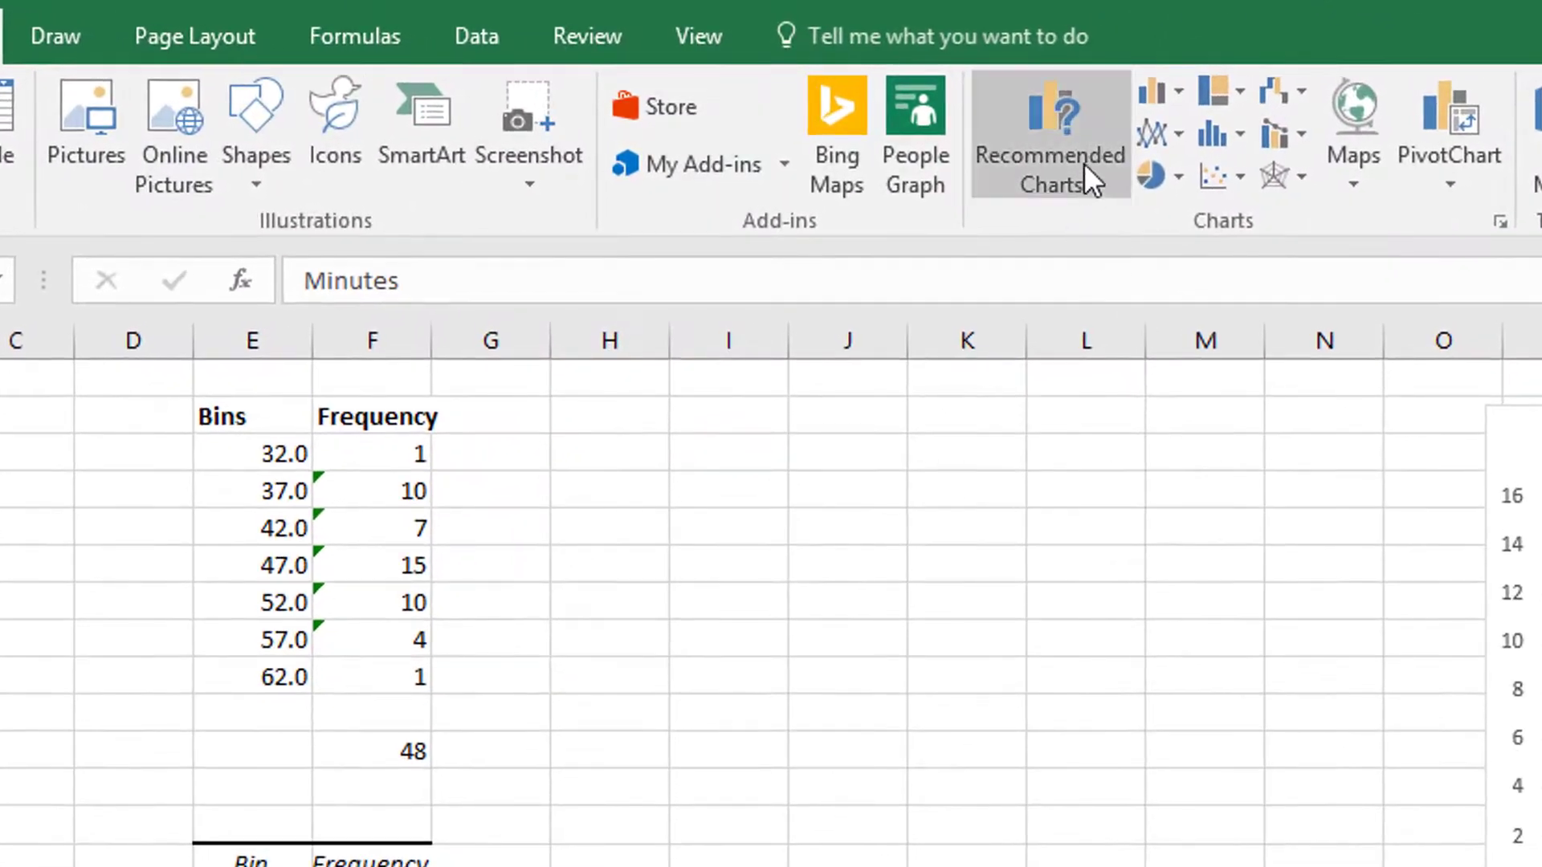
pyautogui.click(1025, 156)
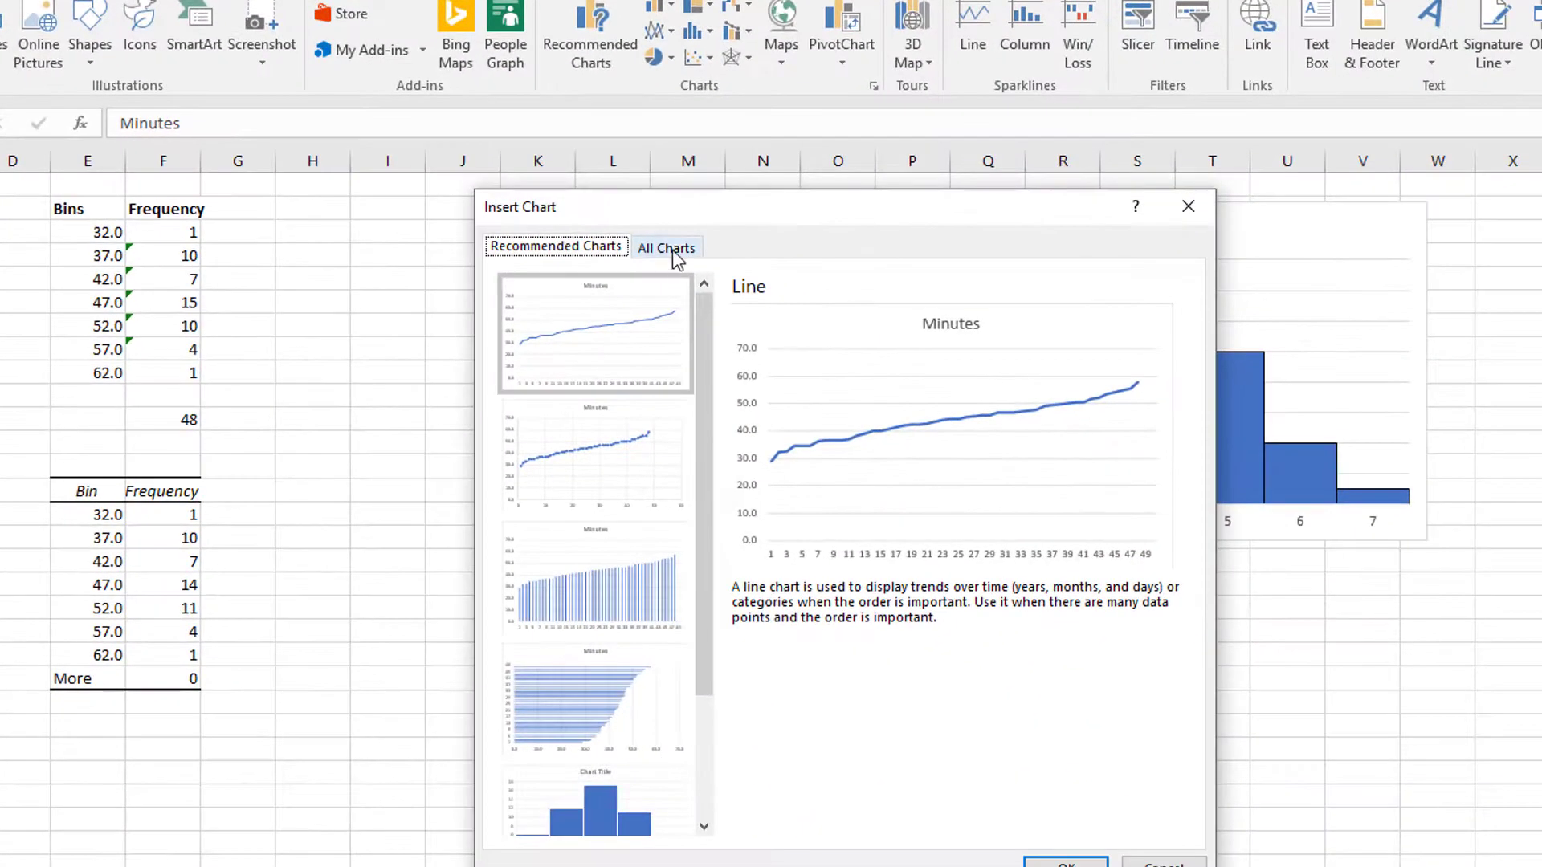
pyautogui.click(667, 249)
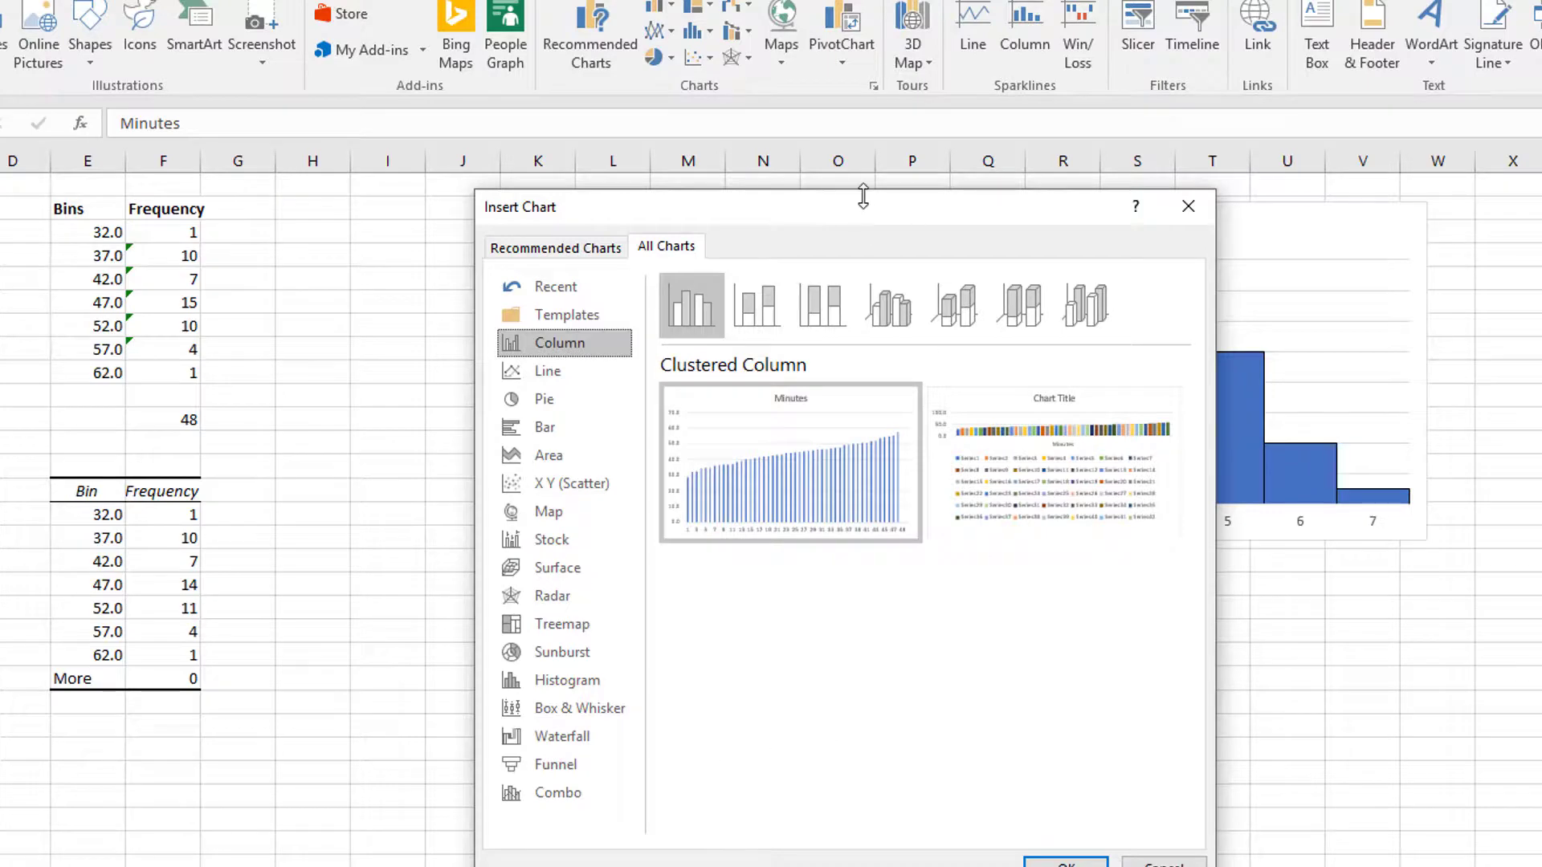
pyautogui.moveTo(854, 224); pyautogui.dragTo(851, 120)
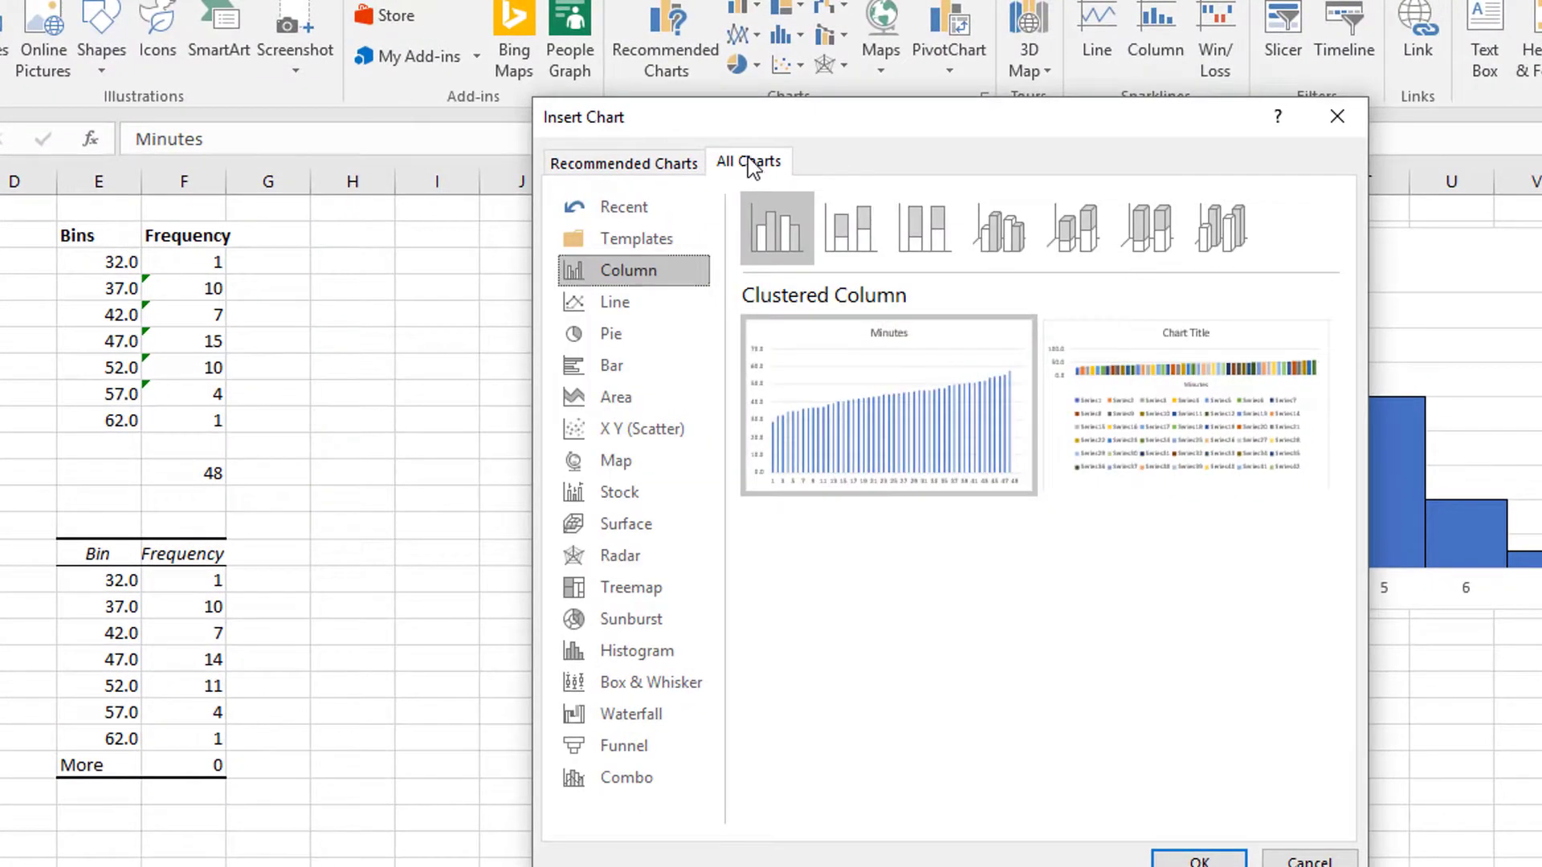
pyautogui.click(642, 654)
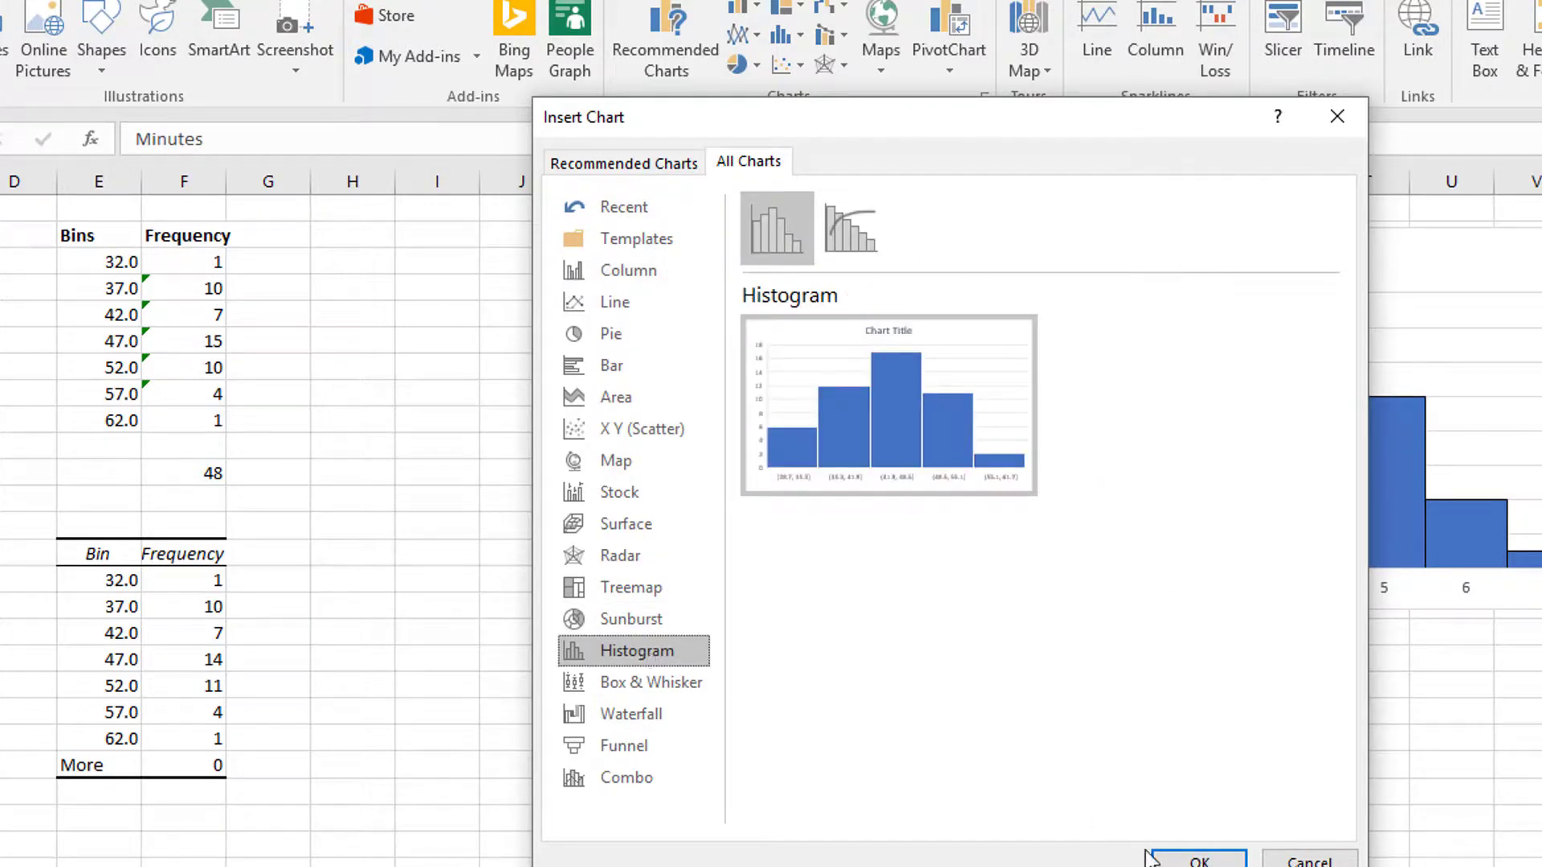
pyautogui.click(1181, 857)
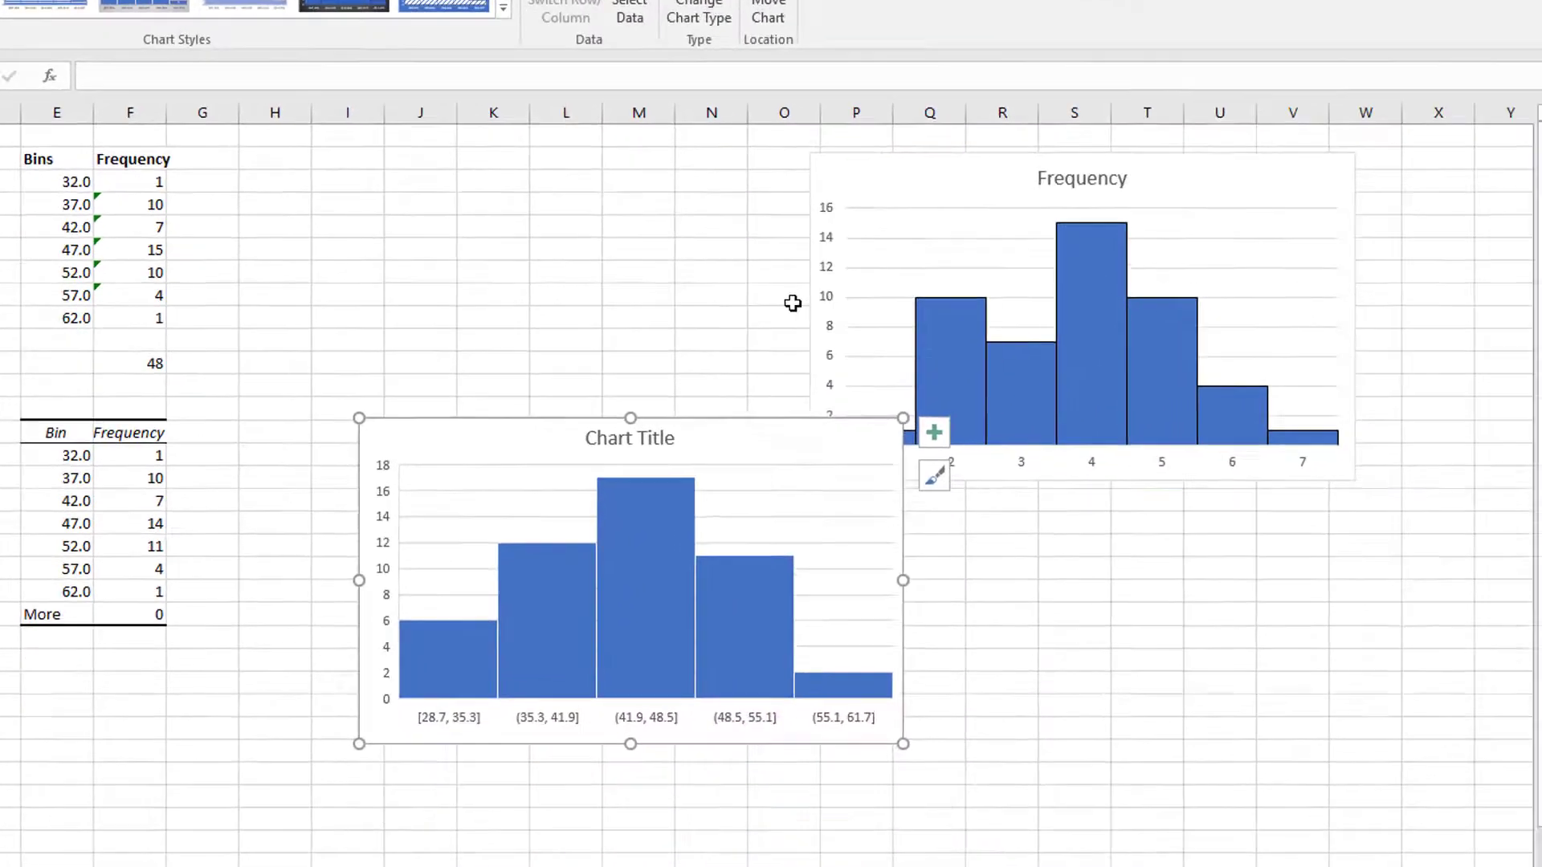
# Move the new histogram up beside the tables and delete the old Frequency column chart.
pyautogui.doubleClick(619, 327)
pyautogui.moveTo(619, 327); pyautogui.dragTo(491, 113)
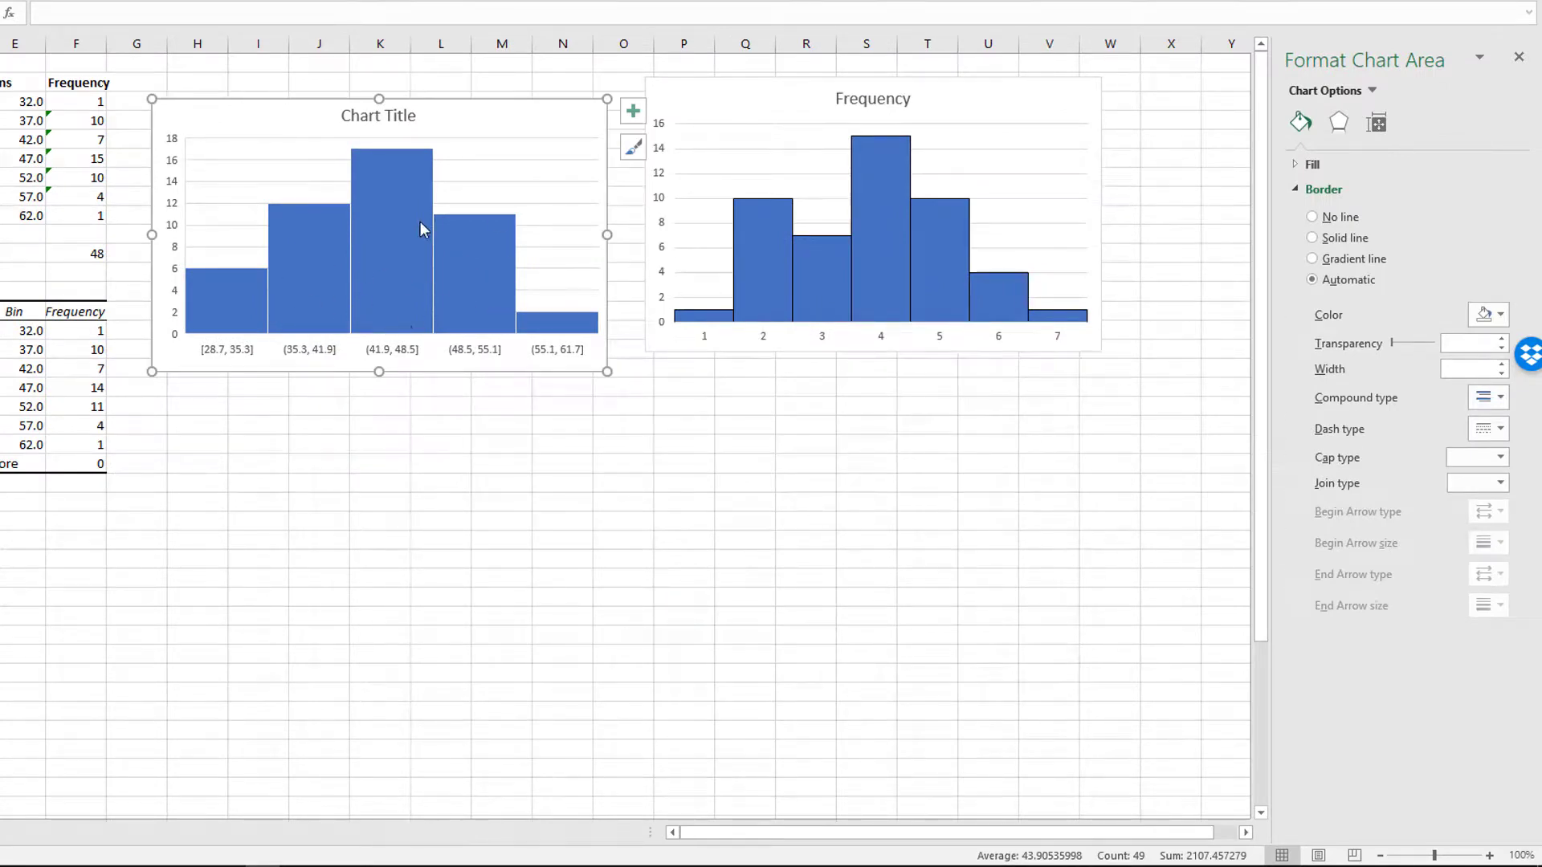
pyautogui.click(711, 107)
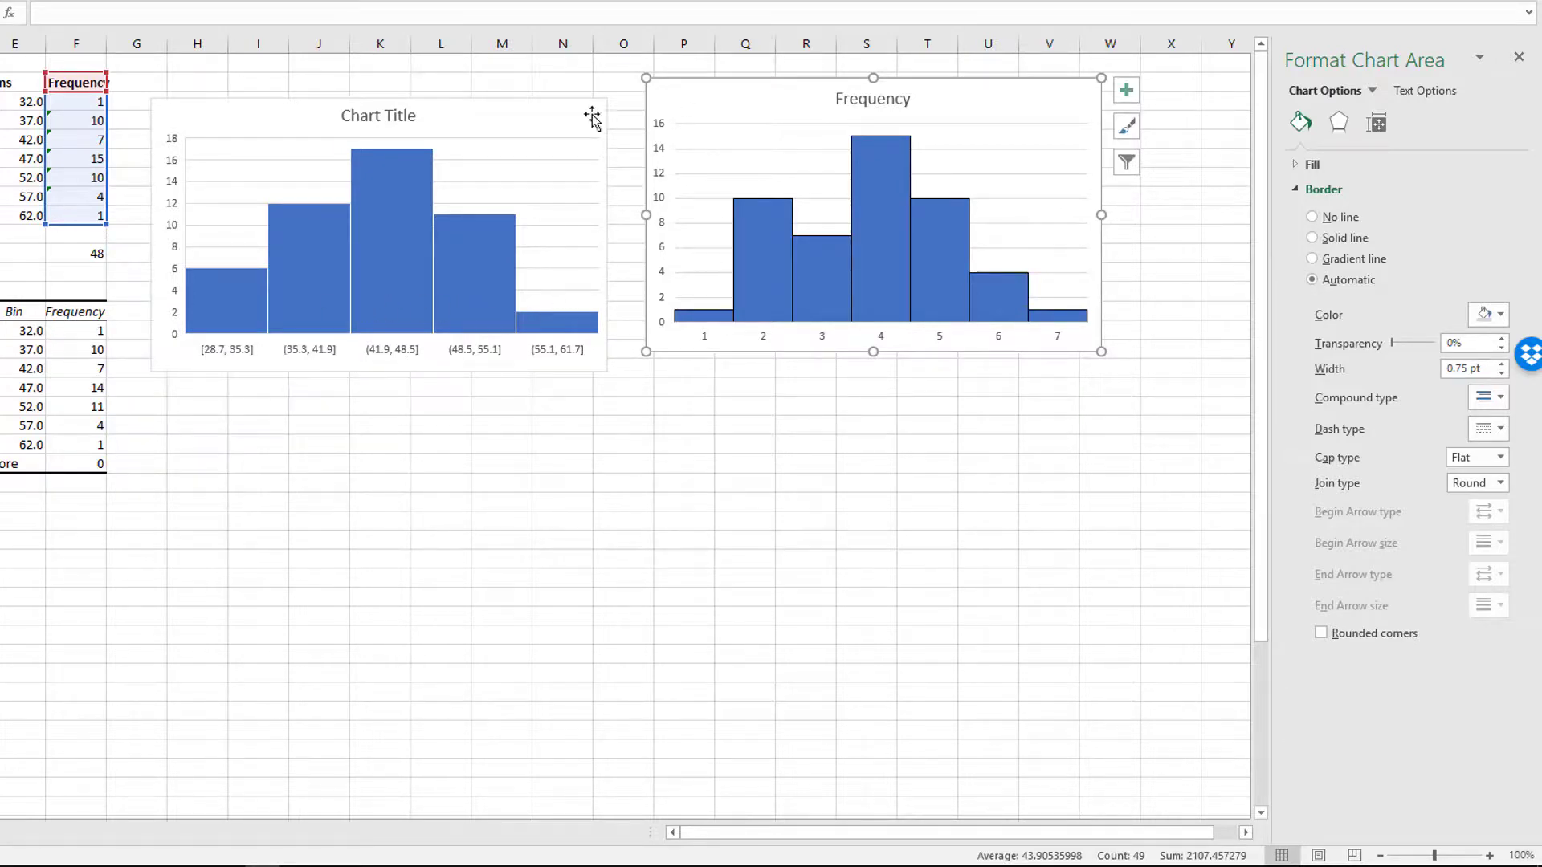
pyautogui.click(534, 128)
pyautogui.click(697, 112)
pyautogui.press('Delete')
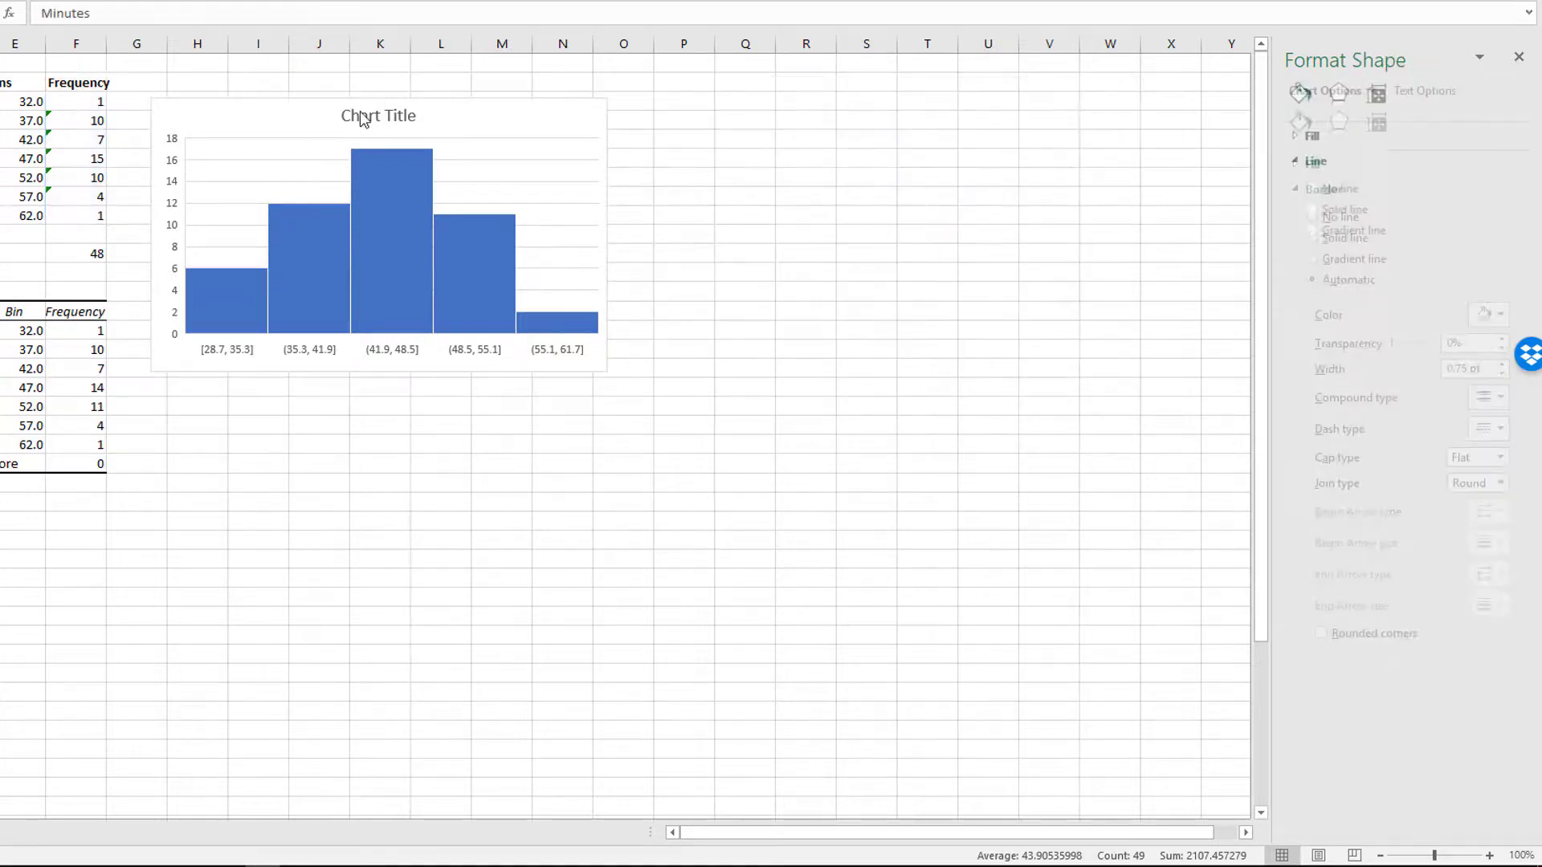
pyautogui.click(362, 112)
# Replace the placeholder chart title with 'Time to Complete Test' and nudge the chart right.
pyautogui.doubleClick(361, 113)
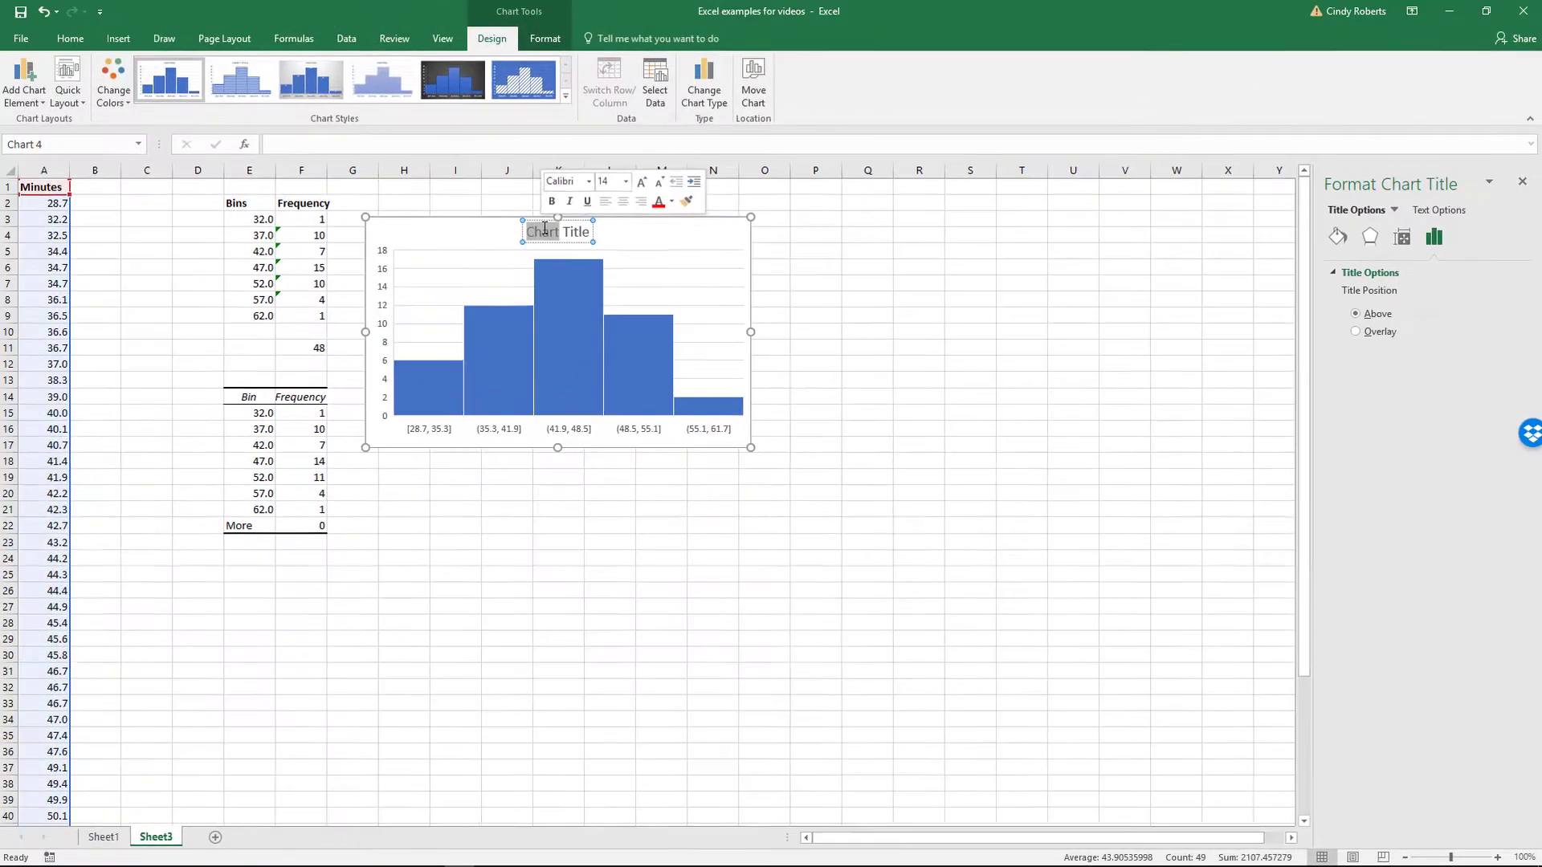
pyautogui.press('Delete')
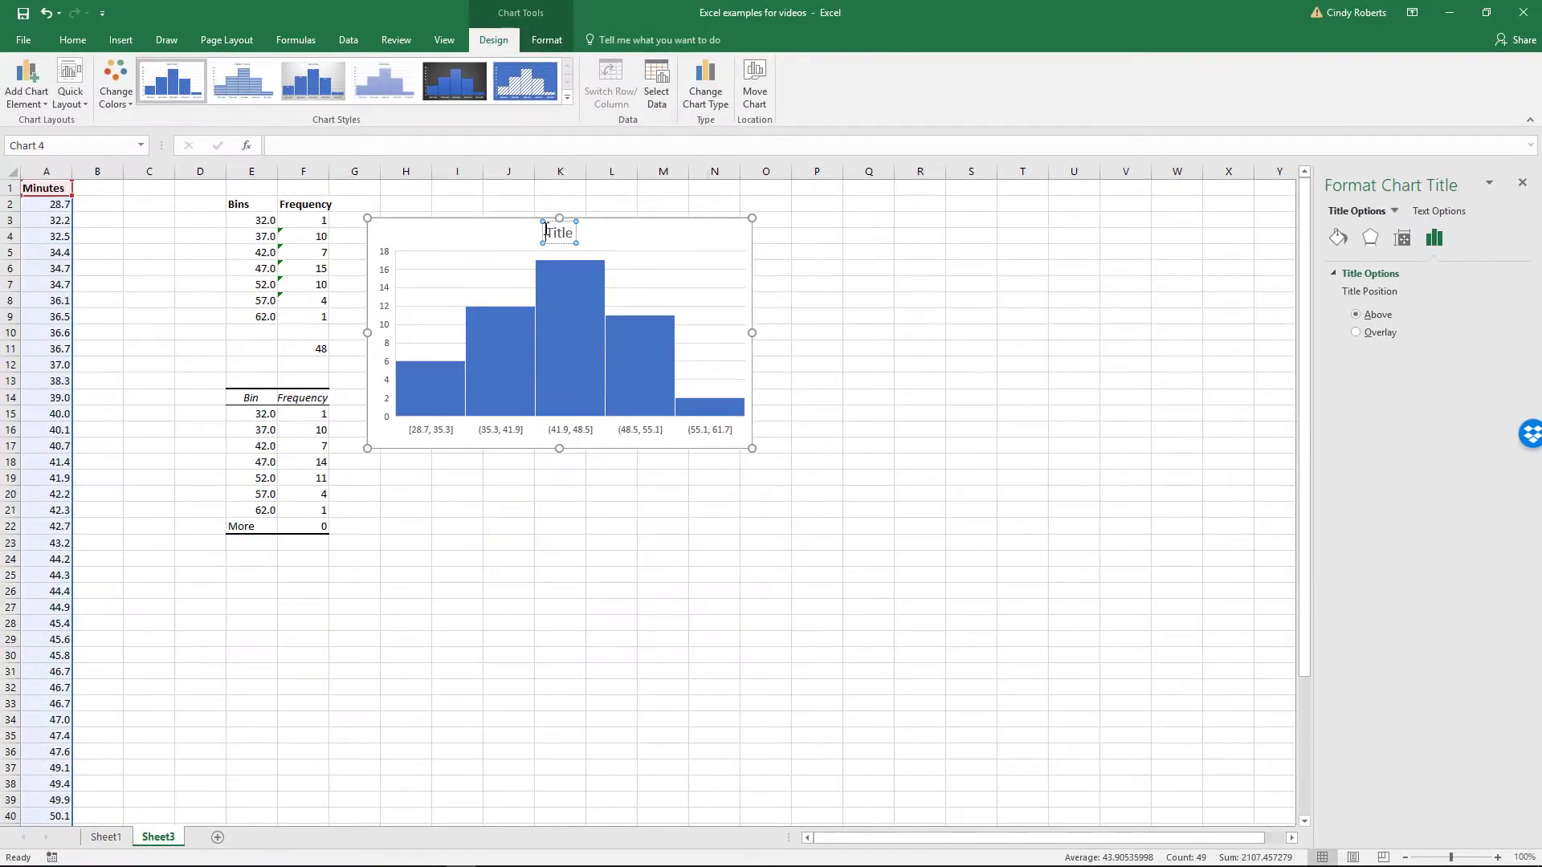
pyautogui.press('Delete')
pyautogui.press('Delete')
pyautogui.press('Delete')
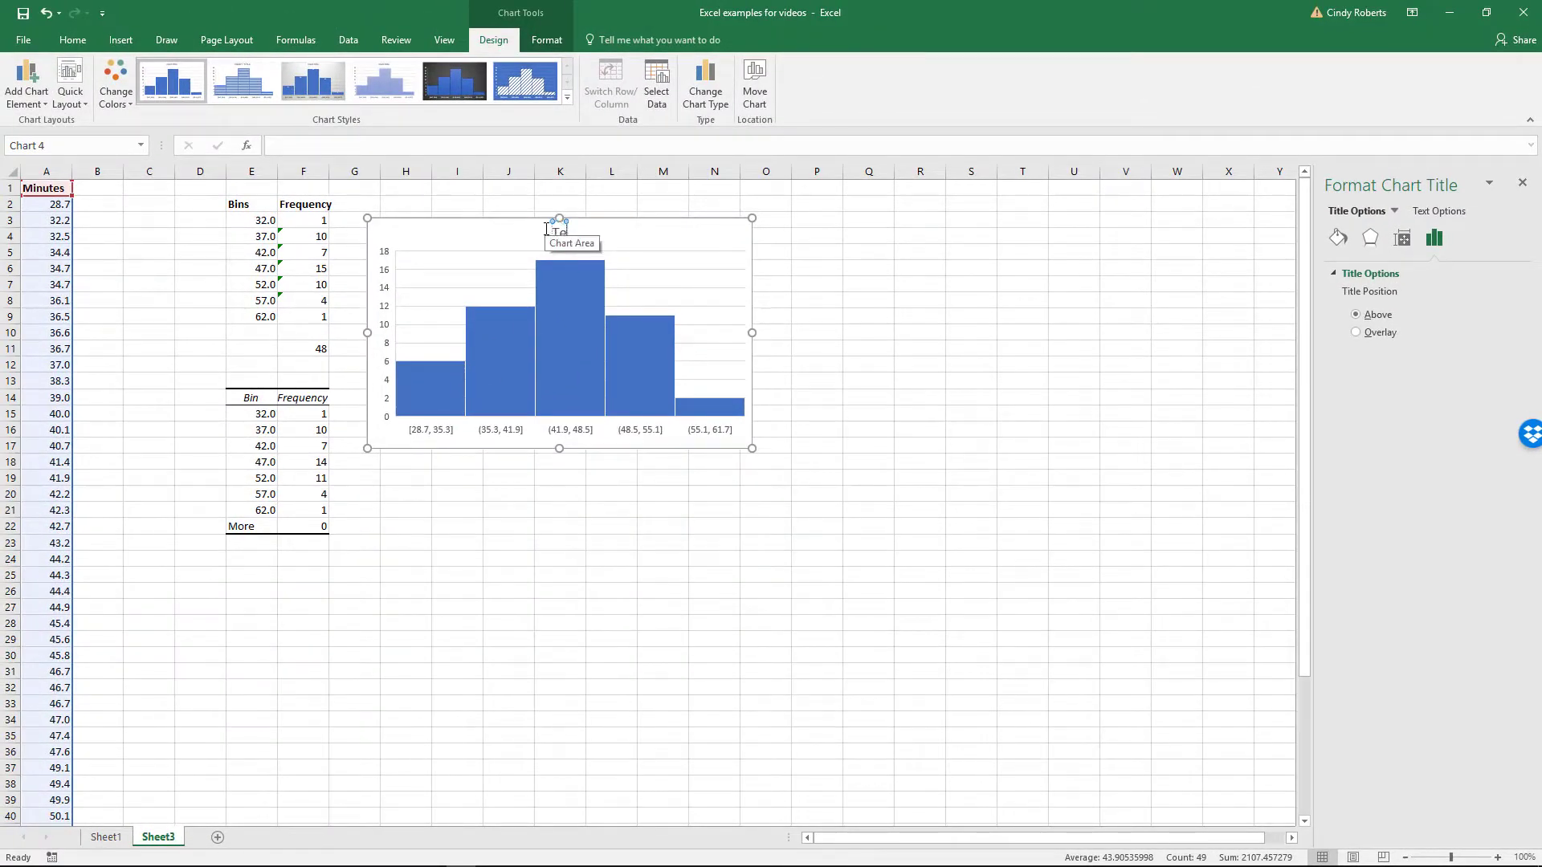
pyautogui.write('Te')
pyautogui.write('ime to Complete Test')
pyautogui.moveTo(711, 232); pyautogui.dragTo(802, 241)
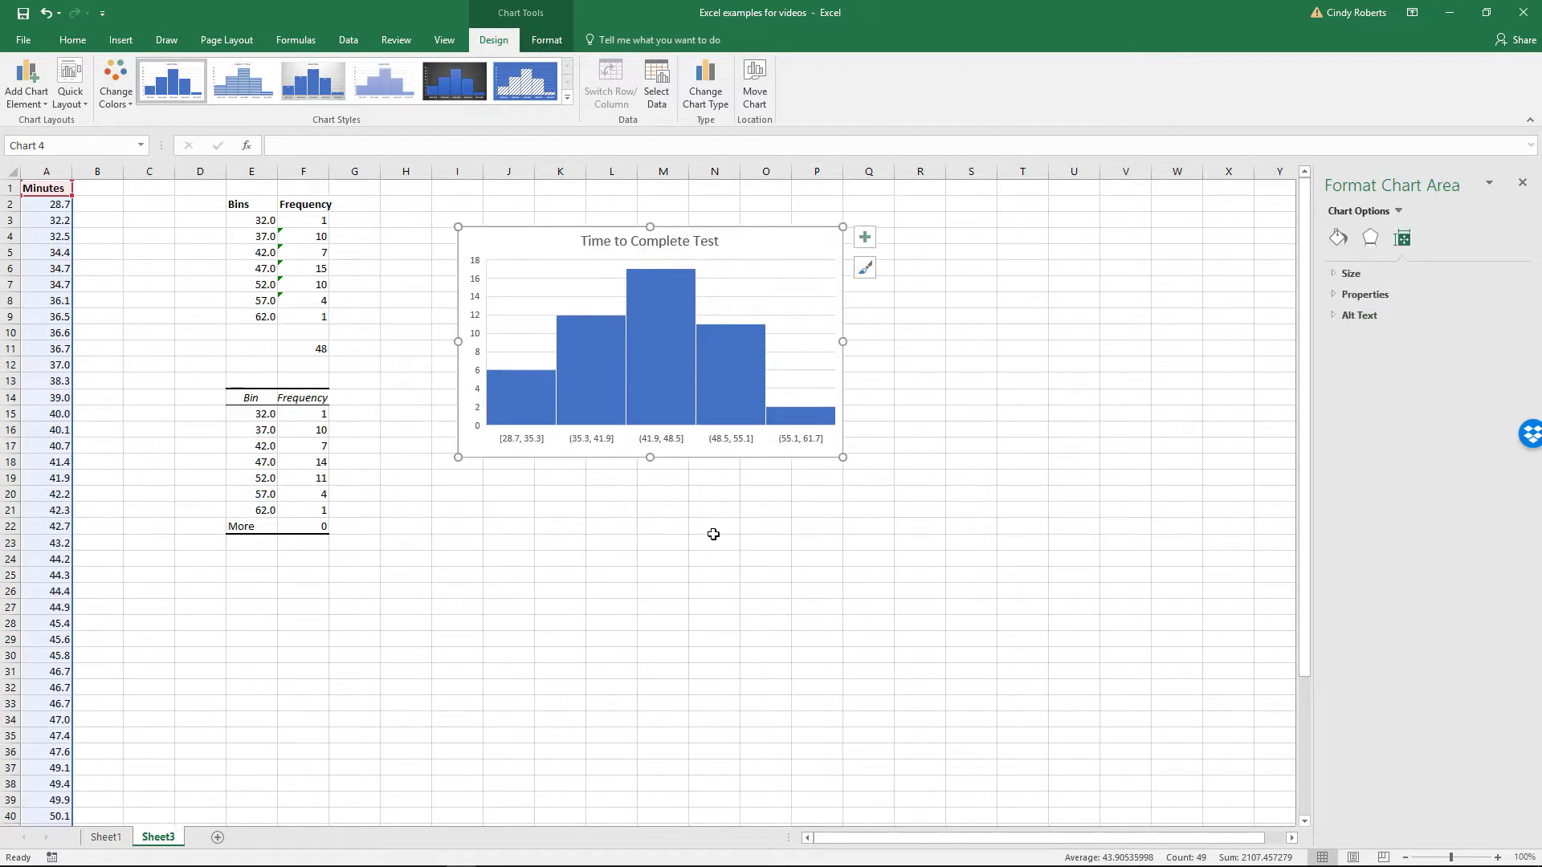